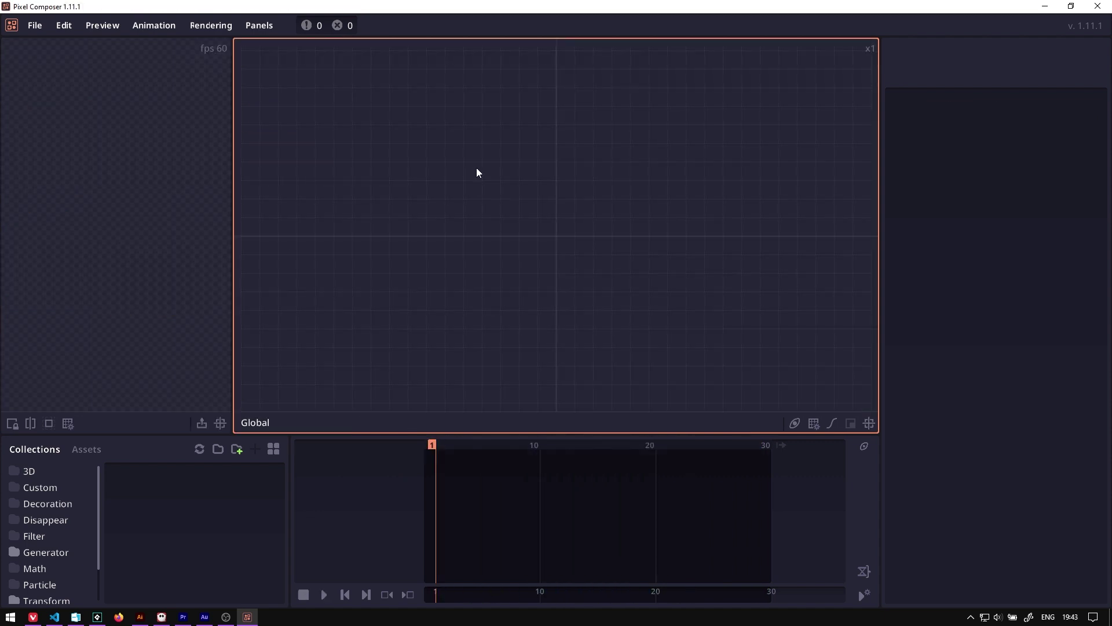
- Import the tile181 crate image from the file explorer into the empty node graph
{"action": "left_click_drag", "start_coordinate": [475, 167], "coordinate": [640, 300]}
{"action": "key", "text": "alt+Tab"}
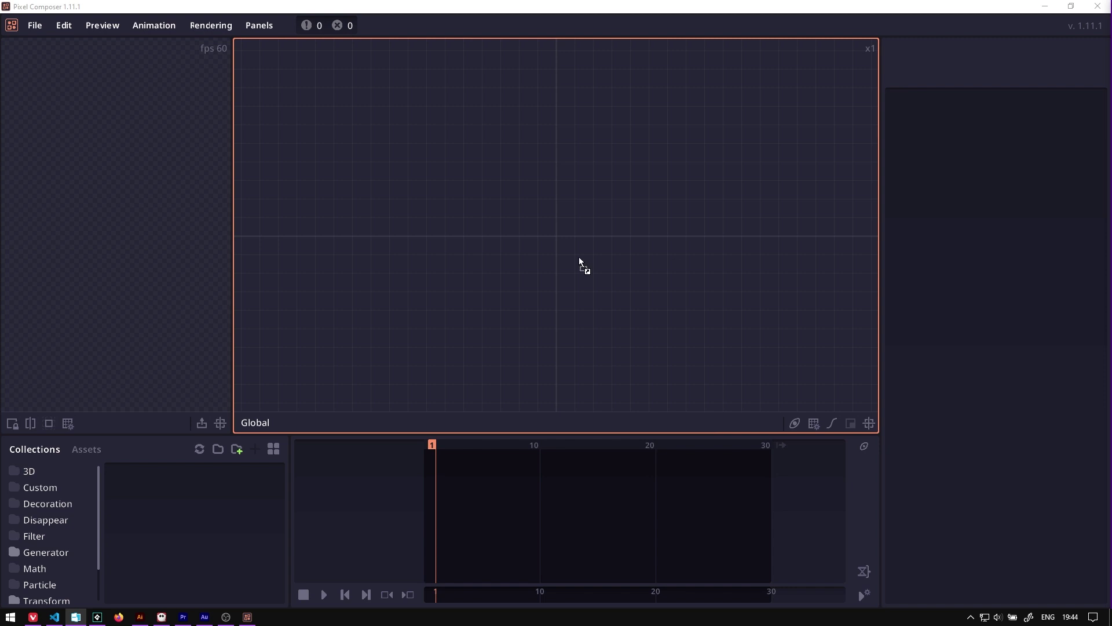
{"action": "left_click_drag", "start_coordinate": [578, 257], "coordinate": [573, 259]}
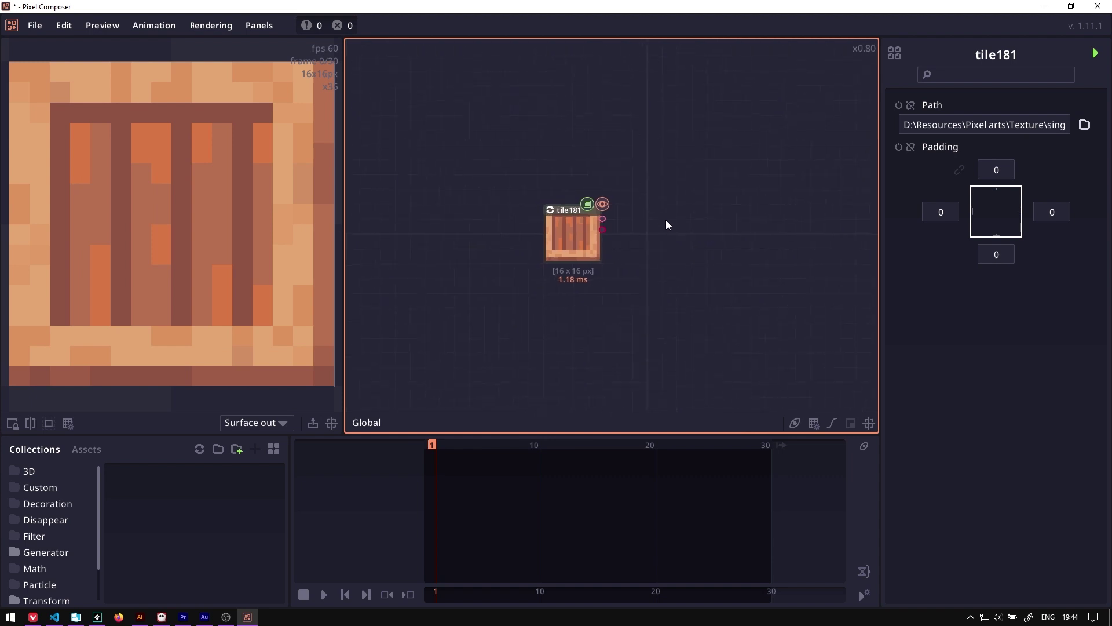
- Add a RigidSim node beside the tile181 image node and open its inner graph
{"action": "scroll", "coordinate": [666, 220], "scroll_direction": "up", "scroll_amount": 1}
{"action": "right_click", "coordinate": [627, 183]}
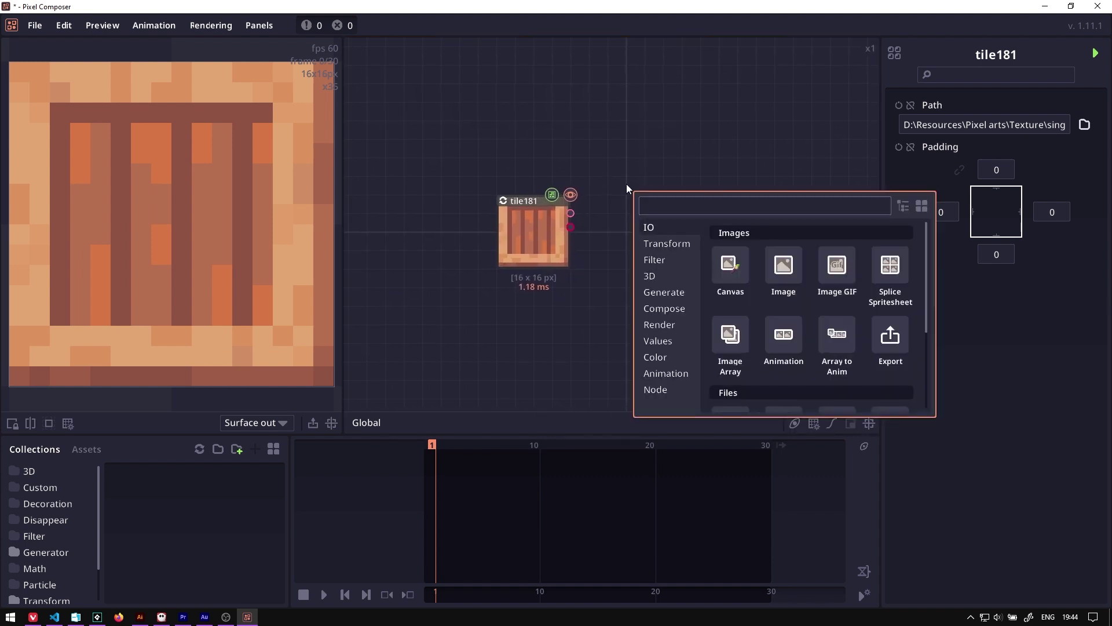
{"action": "left_click", "coordinate": [665, 292]}
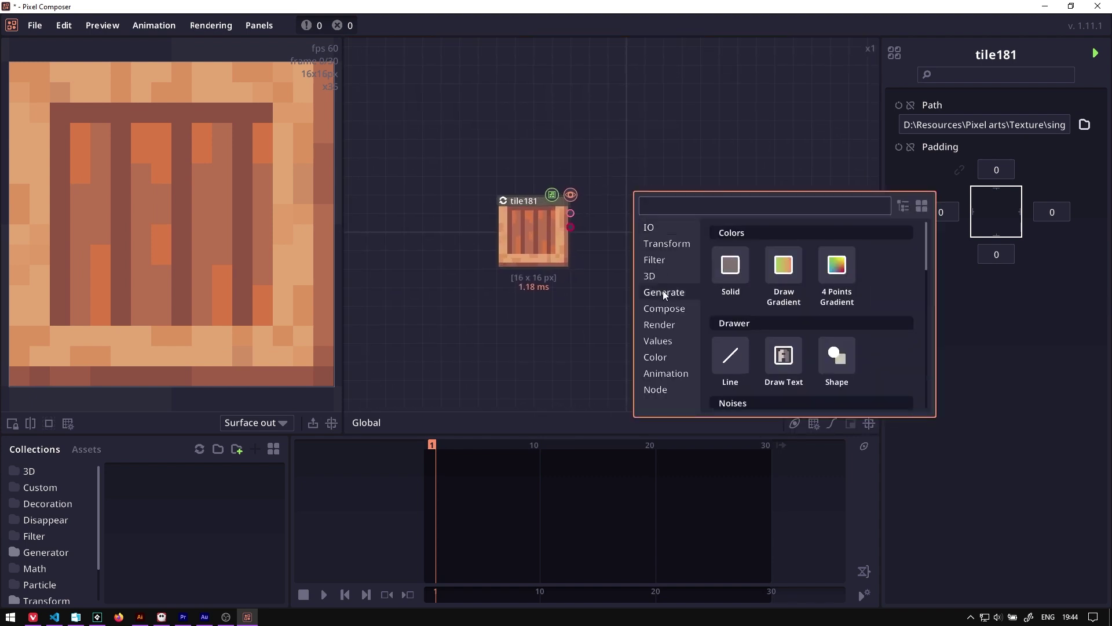
{"action": "left_click_drag", "start_coordinate": [926, 261], "coordinate": [930, 387]}
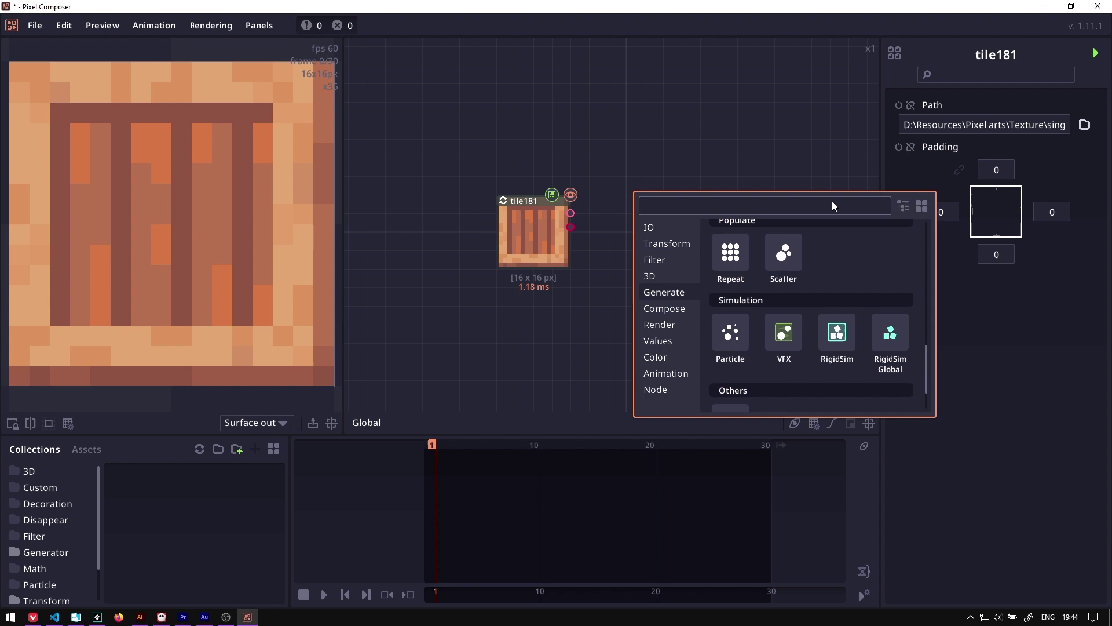
{"action": "type", "text": "rig"}
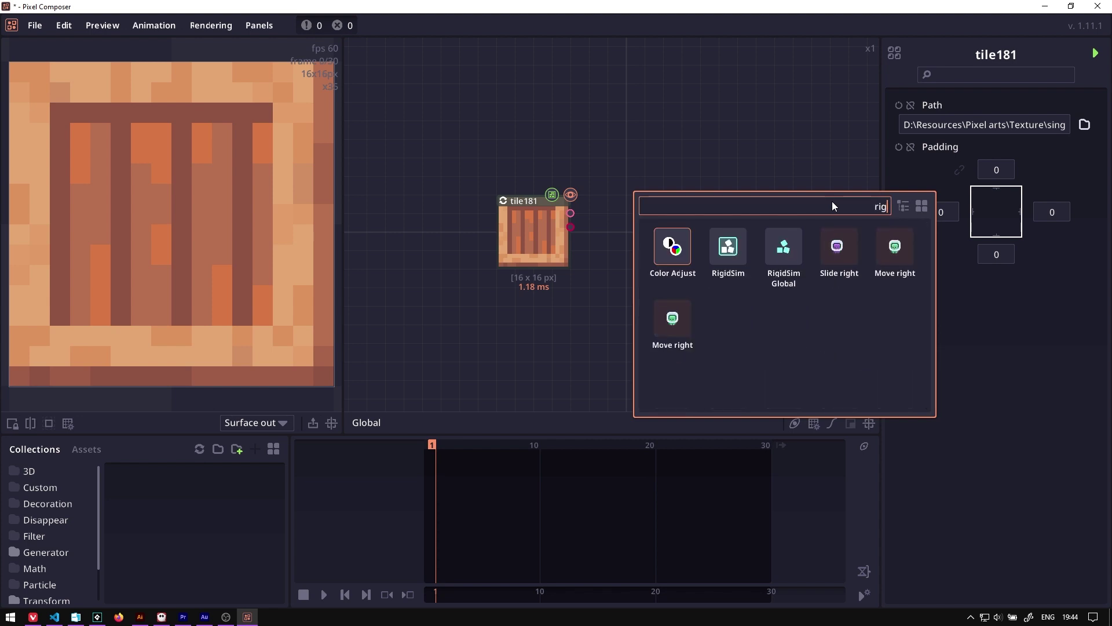
{"action": "left_click", "coordinate": [737, 246]}
{"action": "left_click", "coordinate": [629, 239]}
{"action": "double_click", "coordinate": [630, 227]}
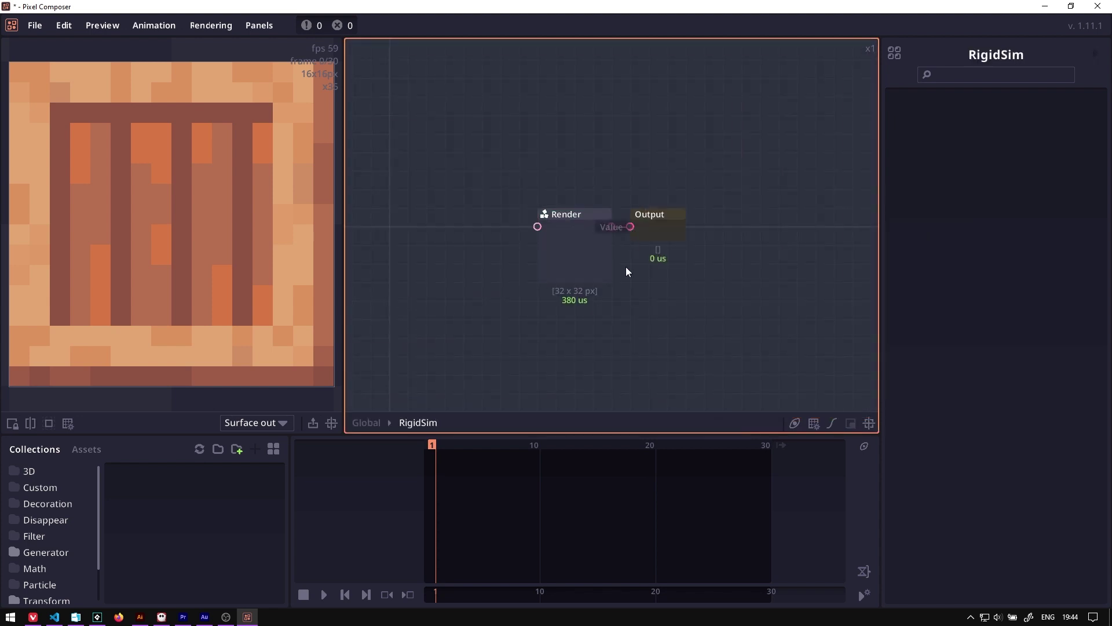
- Inspect the Render and Output nodes inside the RigidSim group
{"action": "left_click_drag", "start_coordinate": [438, 170], "coordinate": [766, 347]}
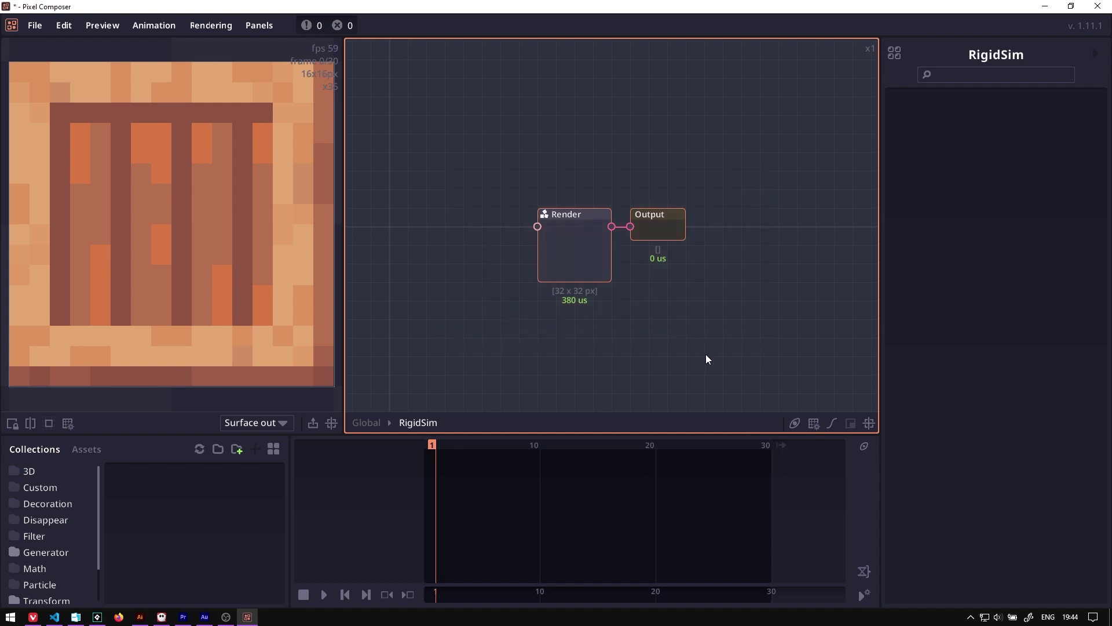
{"action": "left_click_drag", "start_coordinate": [568, 241], "coordinate": [582, 233]}
{"action": "left_click", "coordinate": [669, 217]}
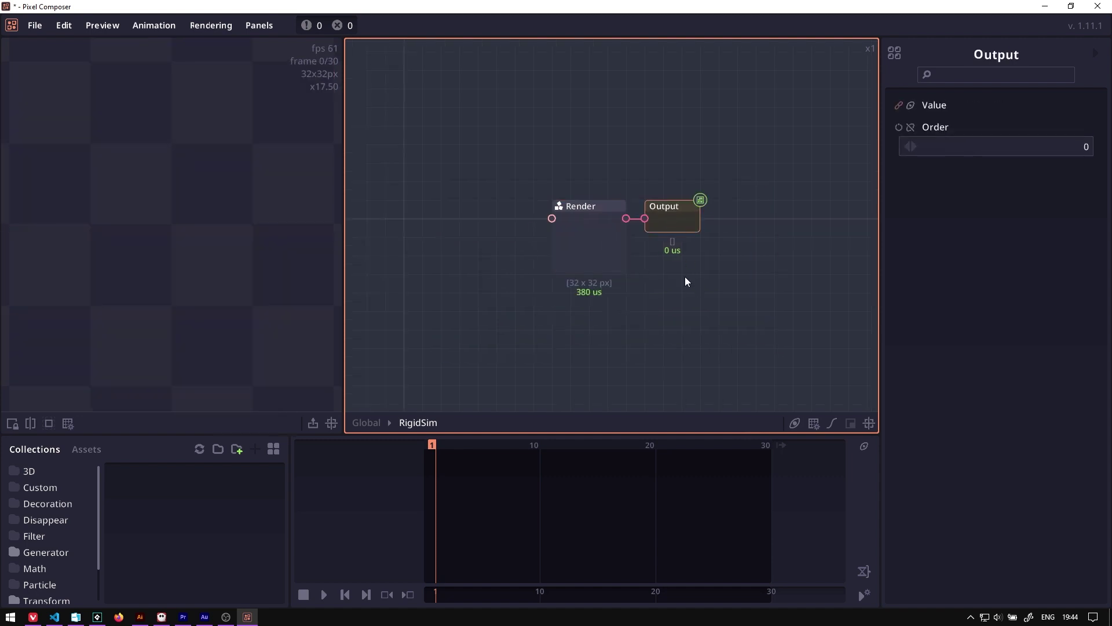
{"action": "left_click_drag", "start_coordinate": [730, 266], "coordinate": [618, 165]}
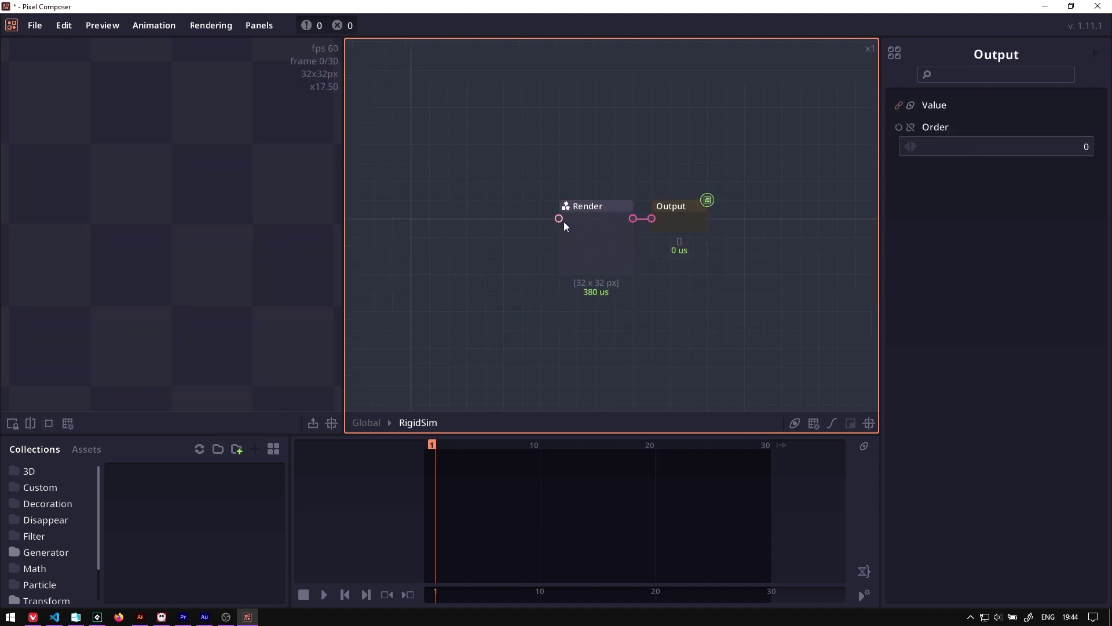
{"action": "left_click", "coordinate": [589, 220]}
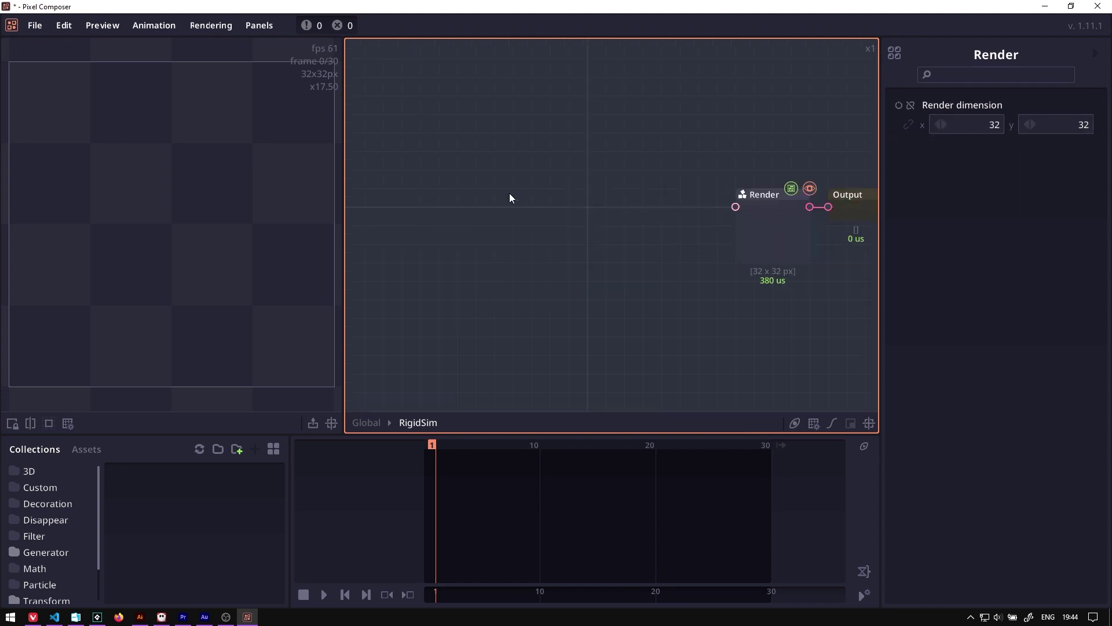
- Add a RigidSim Object node ahead of the Render node inside the group
{"action": "right_click", "coordinate": [510, 194]}
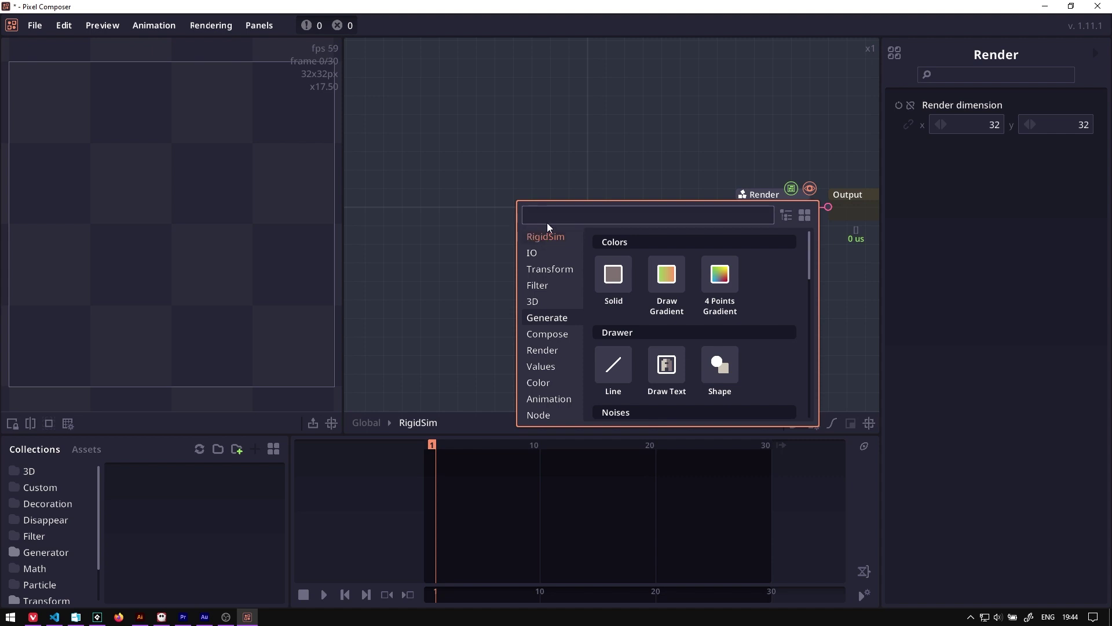
{"action": "left_click", "coordinate": [544, 234]}
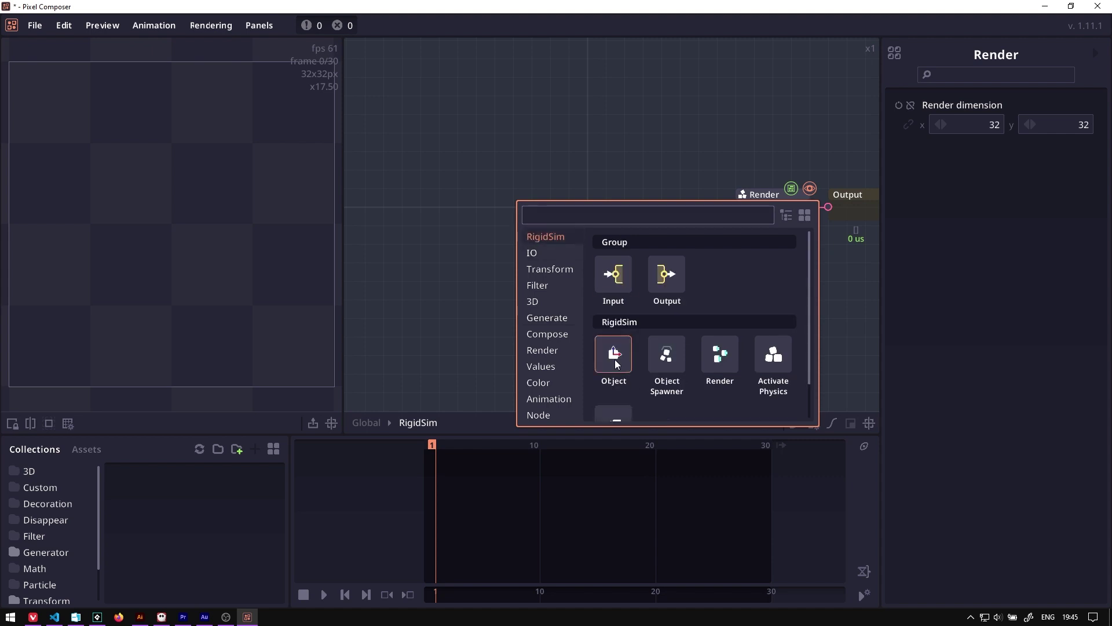
{"action": "left_click", "coordinate": [614, 355]}
{"action": "left_click", "coordinate": [536, 236]}
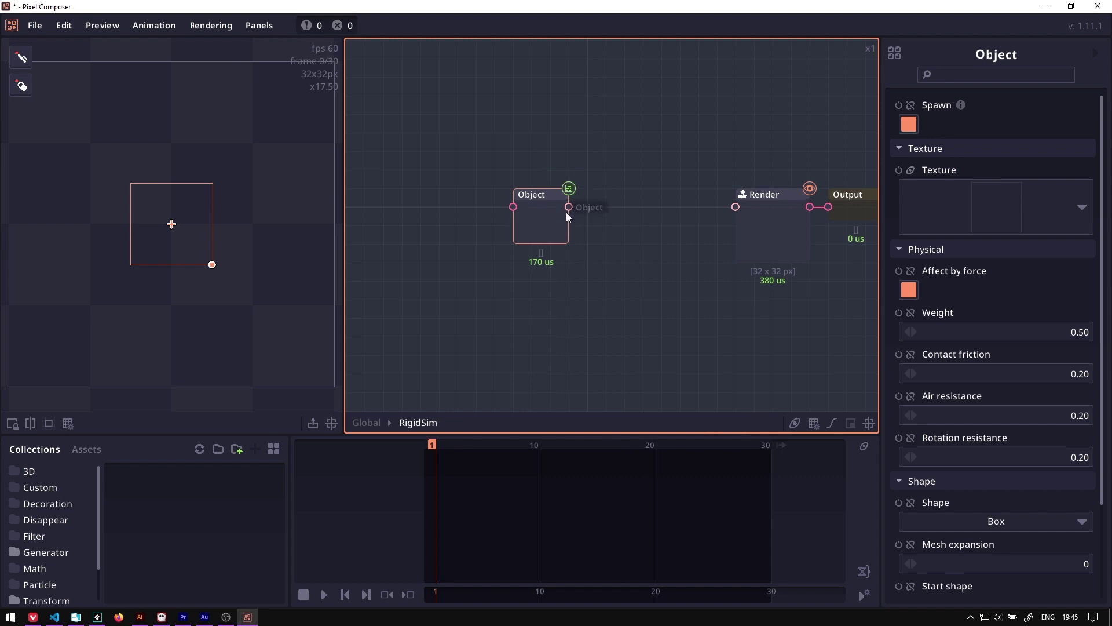
{"action": "left_click", "coordinate": [579, 246]}
- Add an Input node inside the RigidSim group and set its input type to Surface
{"action": "left_click_drag", "start_coordinate": [427, 230], "coordinate": [549, 205]}
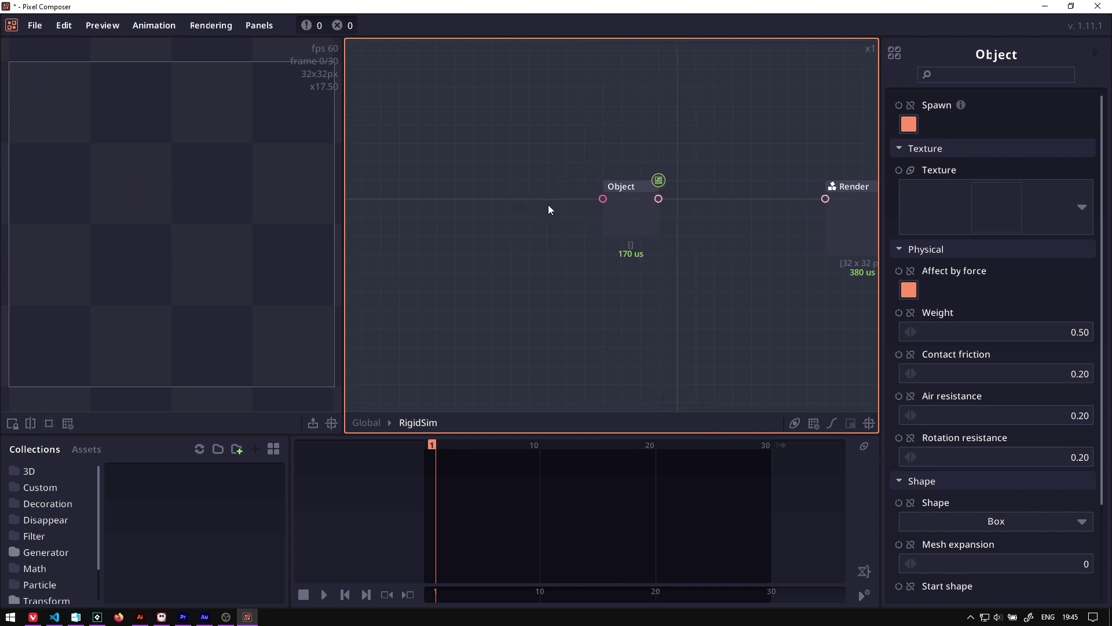
{"action": "left_click", "coordinate": [380, 424]}
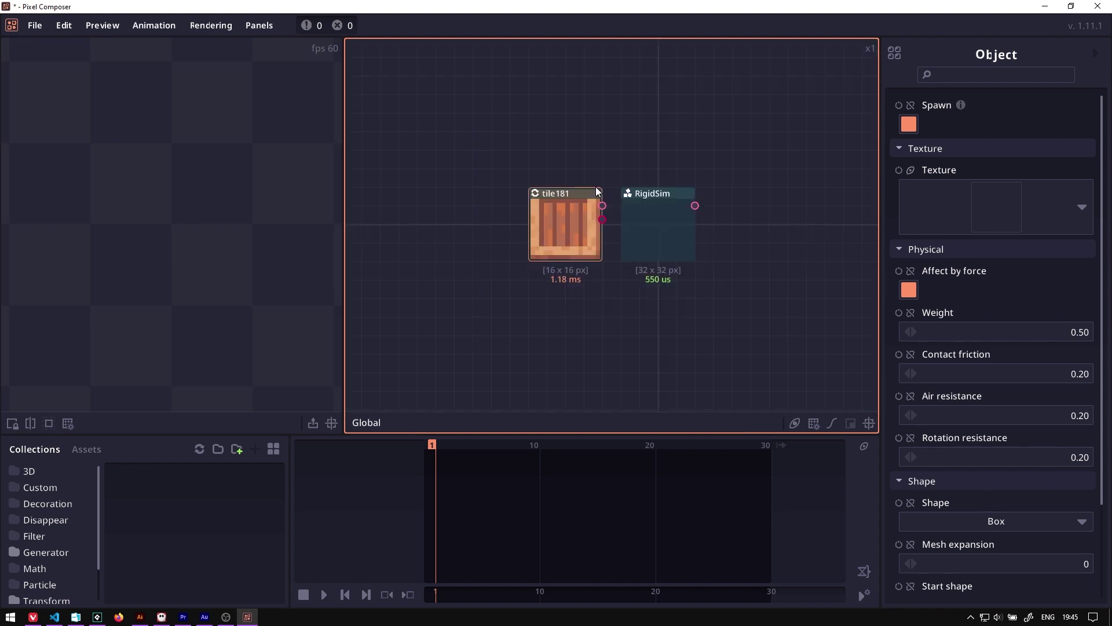
{"action": "double_click", "coordinate": [690, 241]}
{"action": "right_click", "coordinate": [430, 186]}
{"action": "left_click", "coordinate": [537, 269]}
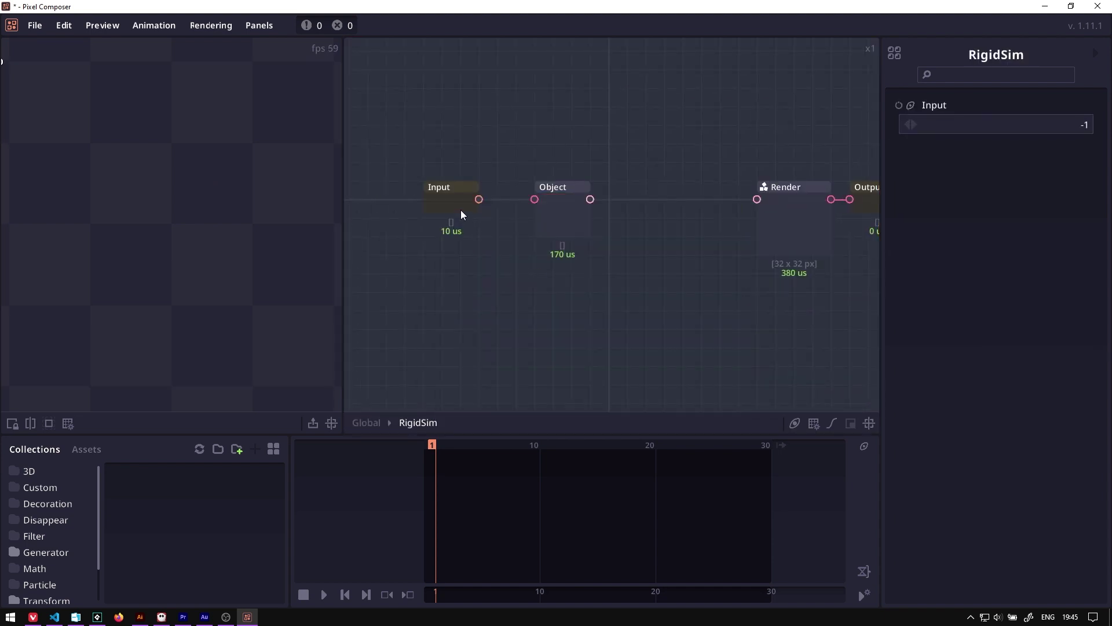
{"action": "left_click", "coordinate": [950, 253]}
{"action": "left_click", "coordinate": [981, 322]}
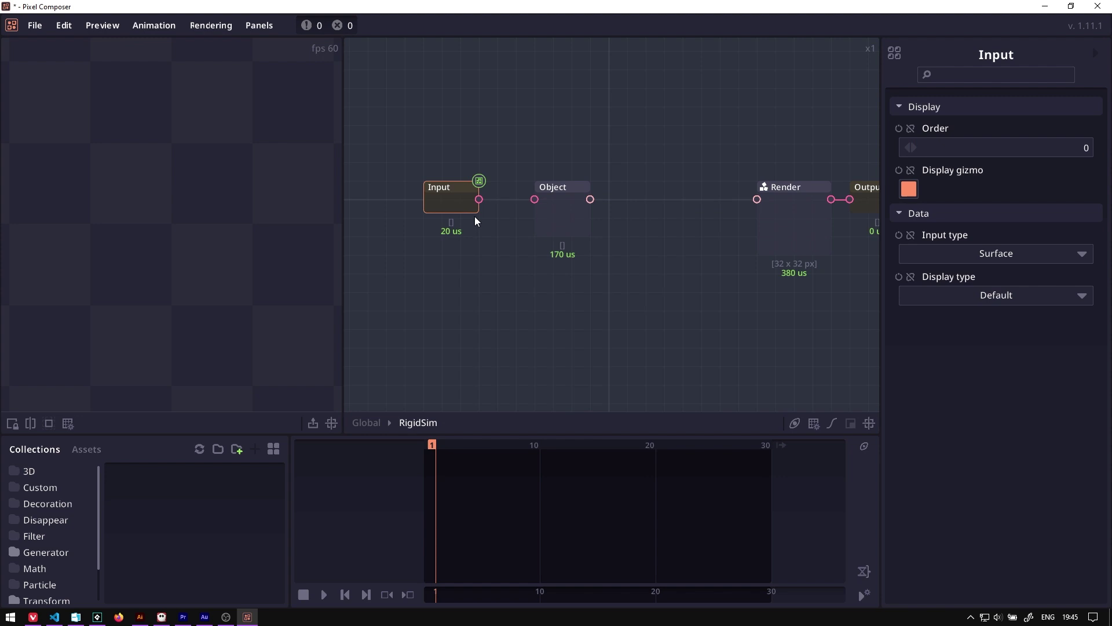
- Feed the tile181 image into the RigidSim node's input so it textures the inner Object through the Input node
{"action": "left_click", "coordinate": [367, 423]}
{"action": "left_click_drag", "start_coordinate": [569, 242], "coordinate": [531, 241]}
{"action": "left_click_drag", "start_coordinate": [620, 207], "coordinate": [638, 240]}
{"action": "double_click", "coordinate": [638, 239]}
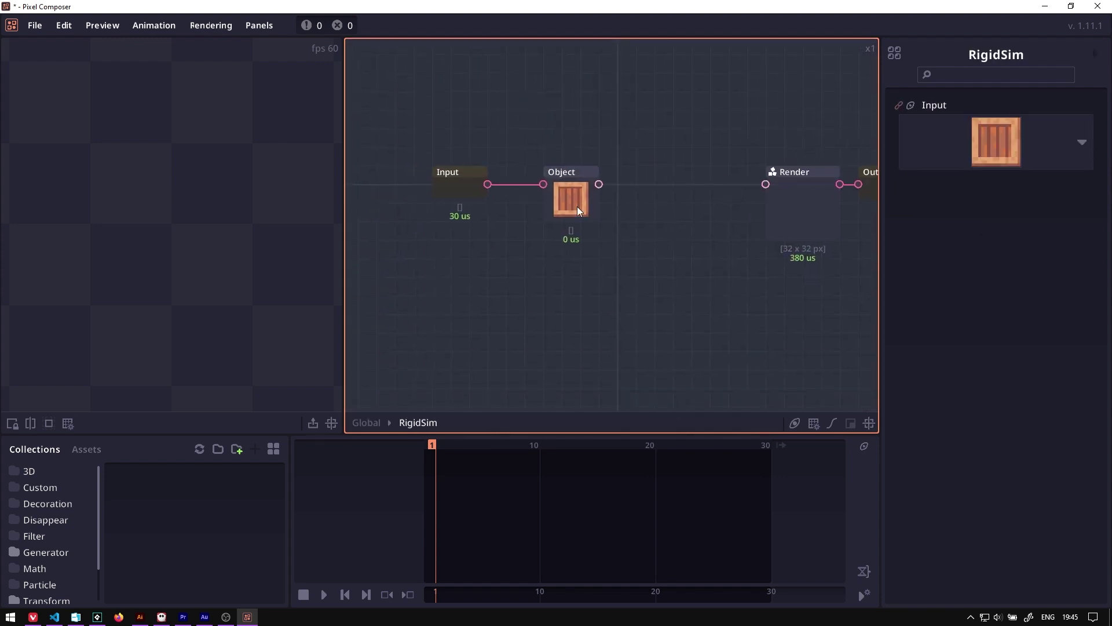
- Connect the crate Object to the Render node and play the simulation with the render previewed
{"action": "left_click", "coordinate": [577, 206]}
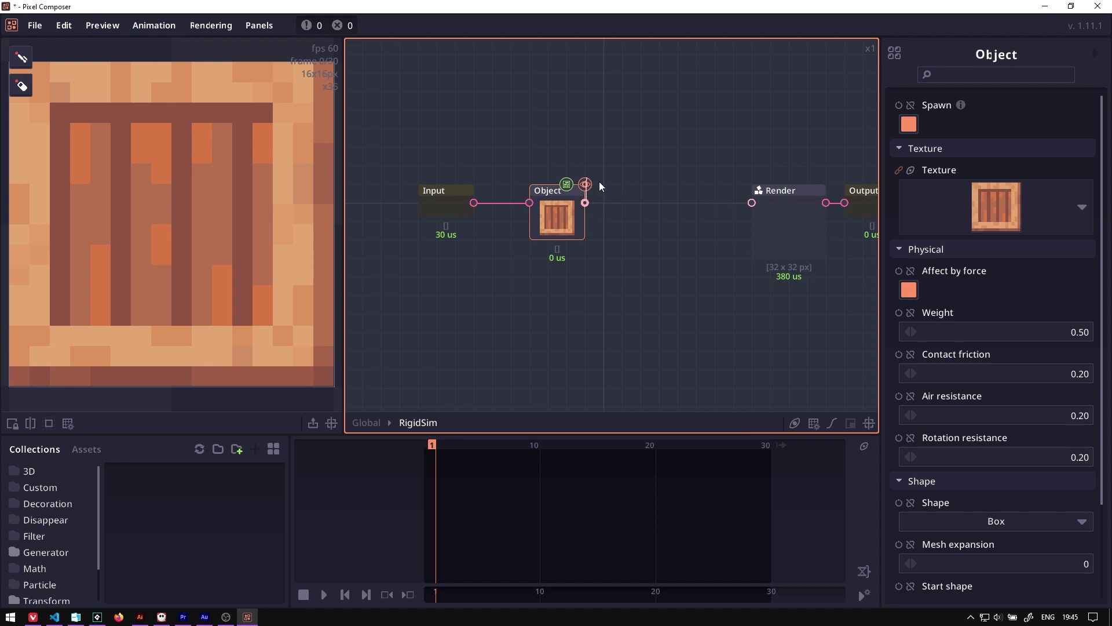
{"action": "left_click_drag", "start_coordinate": [594, 201], "coordinate": [753, 204]}
{"action": "left_click", "coordinate": [784, 228]}
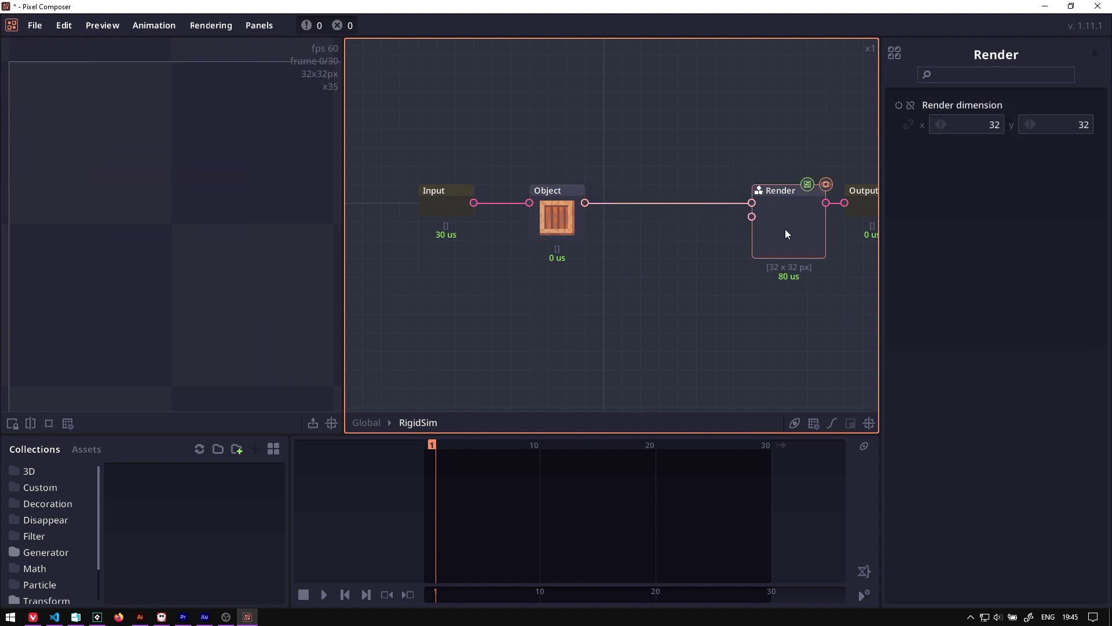
{"action": "left_click", "coordinate": [329, 590]}
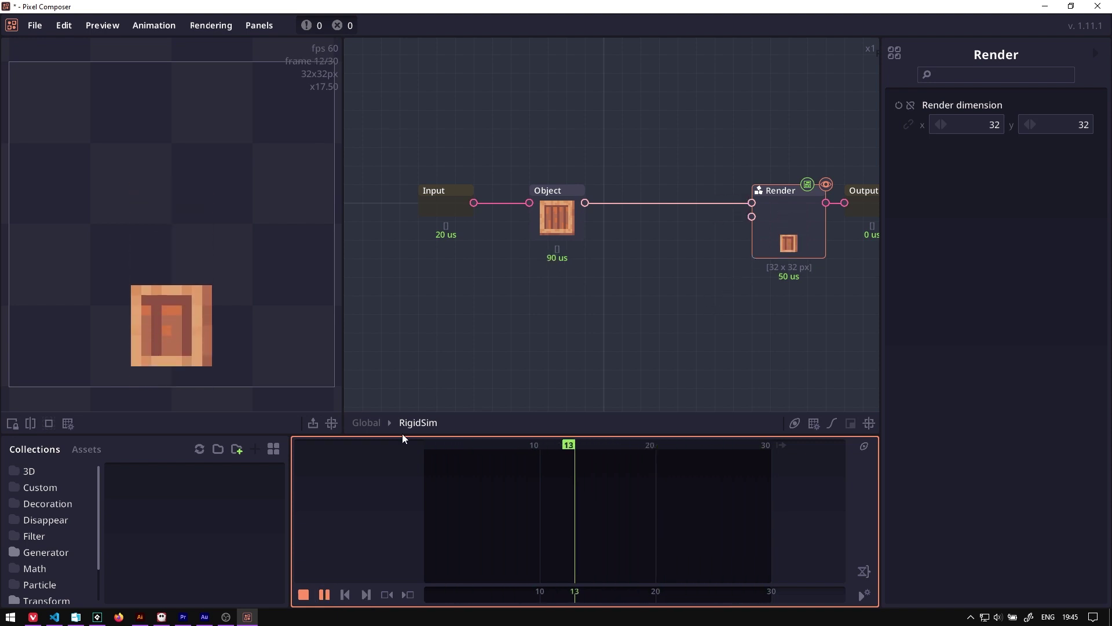
{"action": "left_click", "coordinate": [325, 595]}
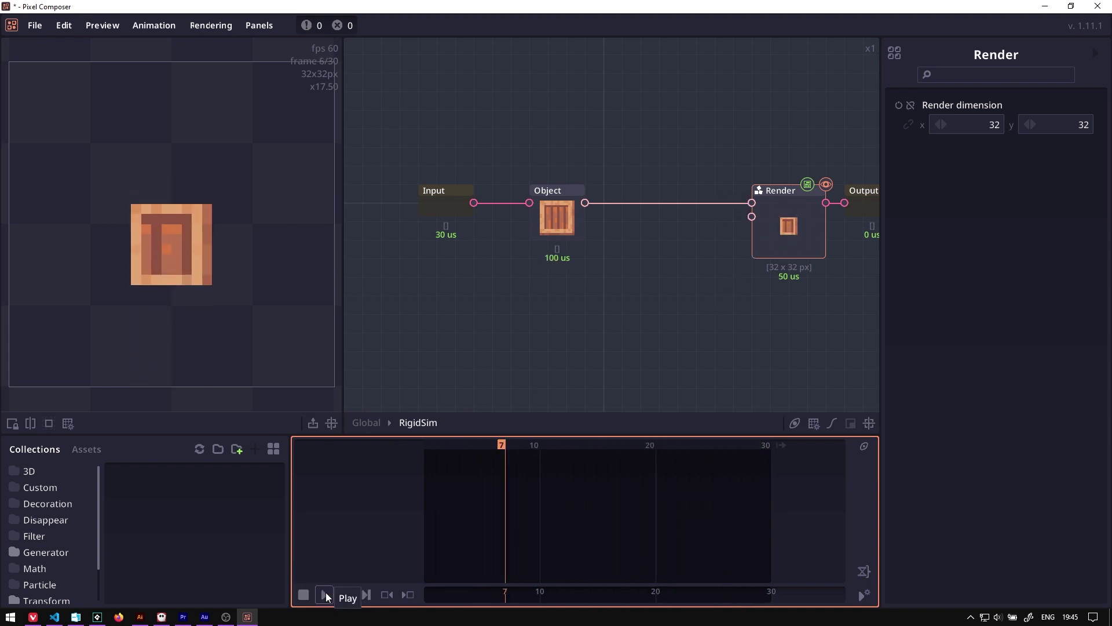
- Enlarge the crate Object's start shape to match its 16 x 16 px texture and replay the simulation
{"action": "left_click", "coordinate": [366, 422]}
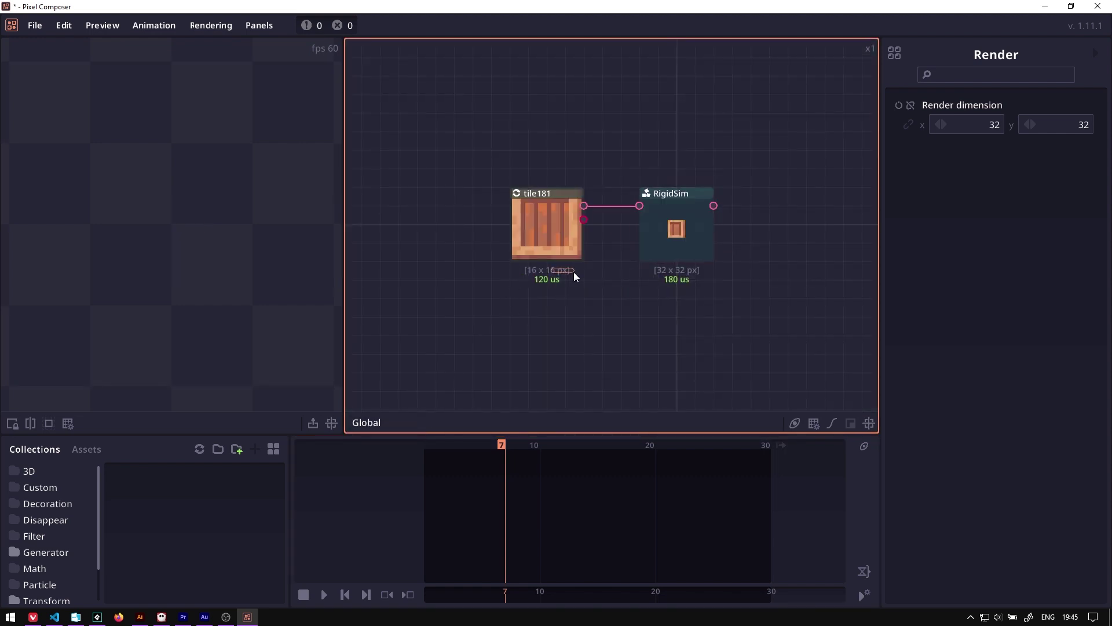
{"action": "double_click", "coordinate": [666, 241]}
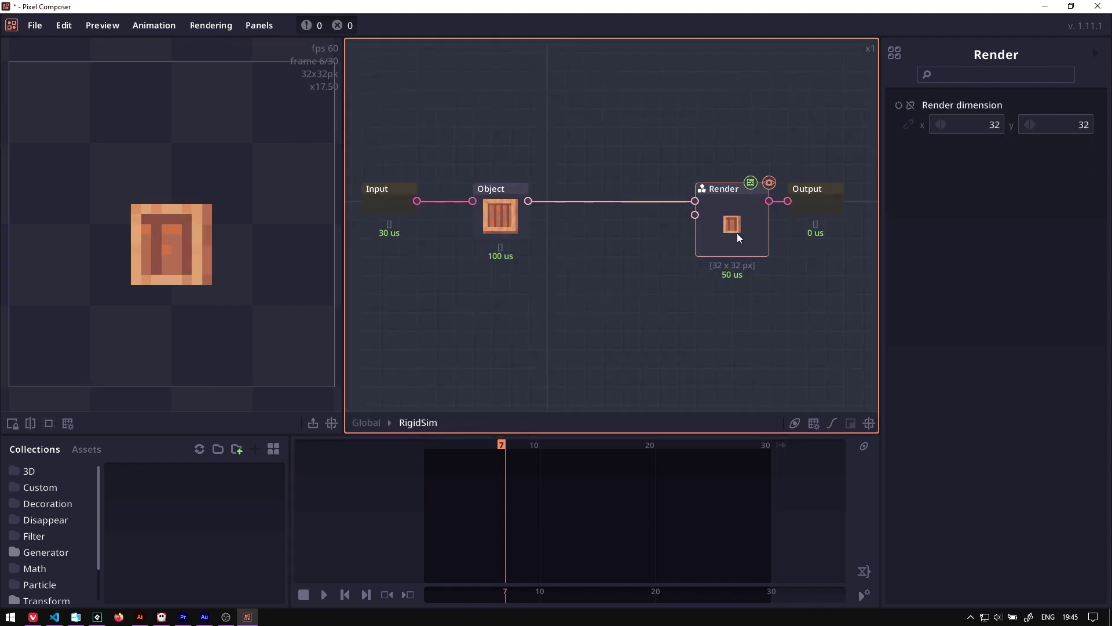
{"action": "left_click", "coordinate": [486, 232]}
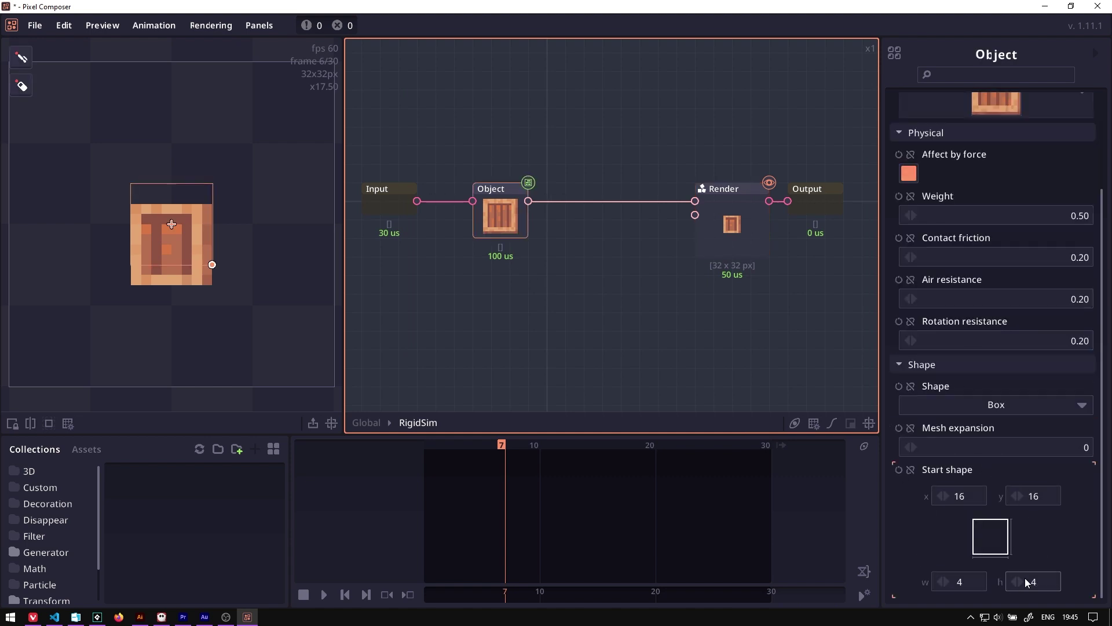
{"action": "left_click", "coordinate": [985, 581]}
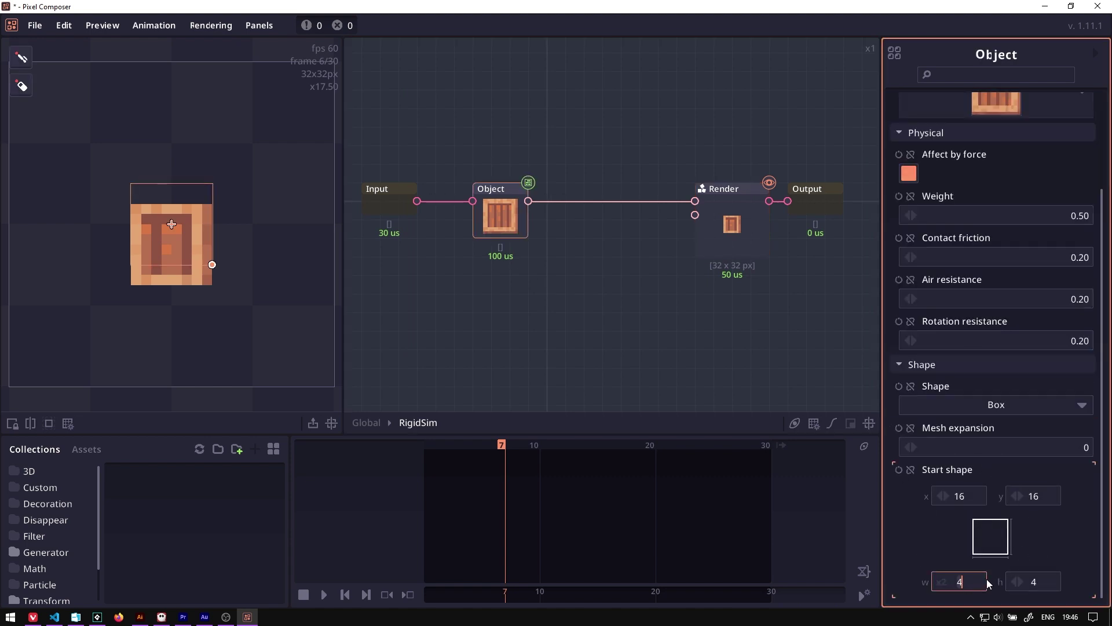
{"action": "left_click_drag", "start_coordinate": [212, 265], "coordinate": [241, 298]}
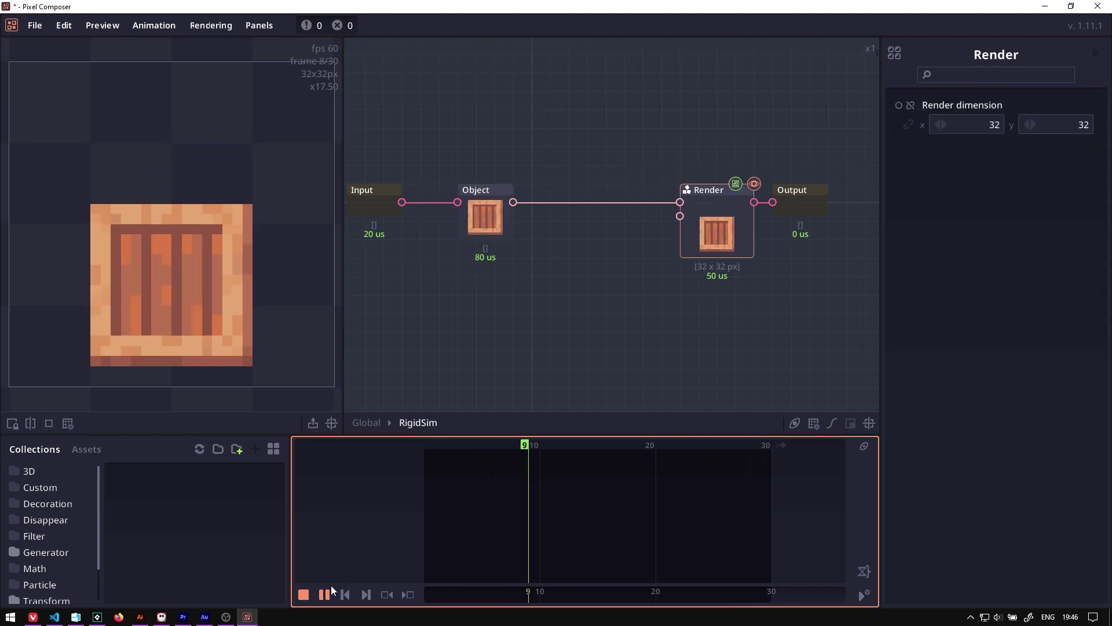
{"action": "left_click", "coordinate": [329, 588]}
{"action": "left_click", "coordinate": [665, 256]}
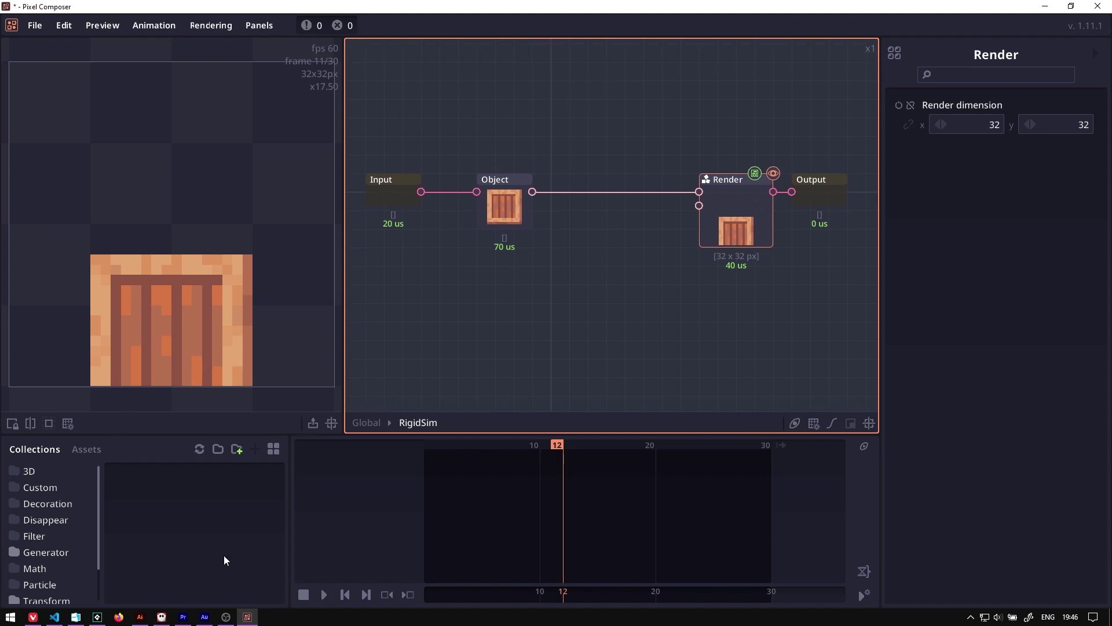
- Add a Shape node below the crate chain and connect it to a new RigidSim Object node
{"action": "right_click", "coordinate": [540, 239]}
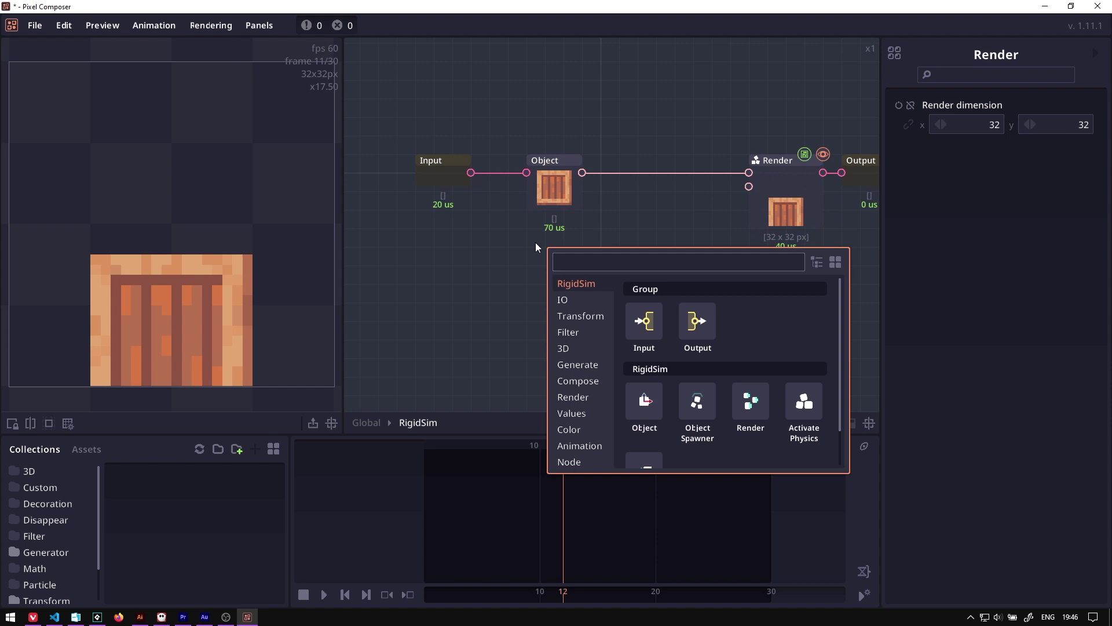
{"action": "type", "text": "sha"}
{"action": "key", "text": "Right"}
{"action": "key", "text": "Right"}
{"action": "key", "text": "Return"}
{"action": "left_click_drag", "start_coordinate": [509, 284], "coordinate": [534, 287]}
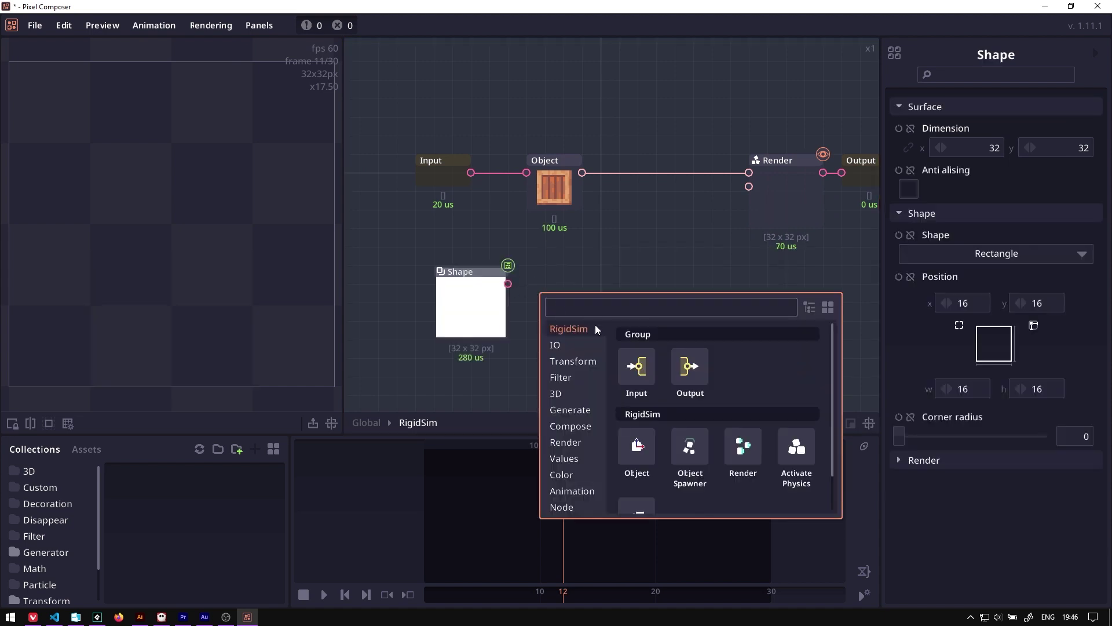
{"action": "left_click", "coordinate": [637, 448]}
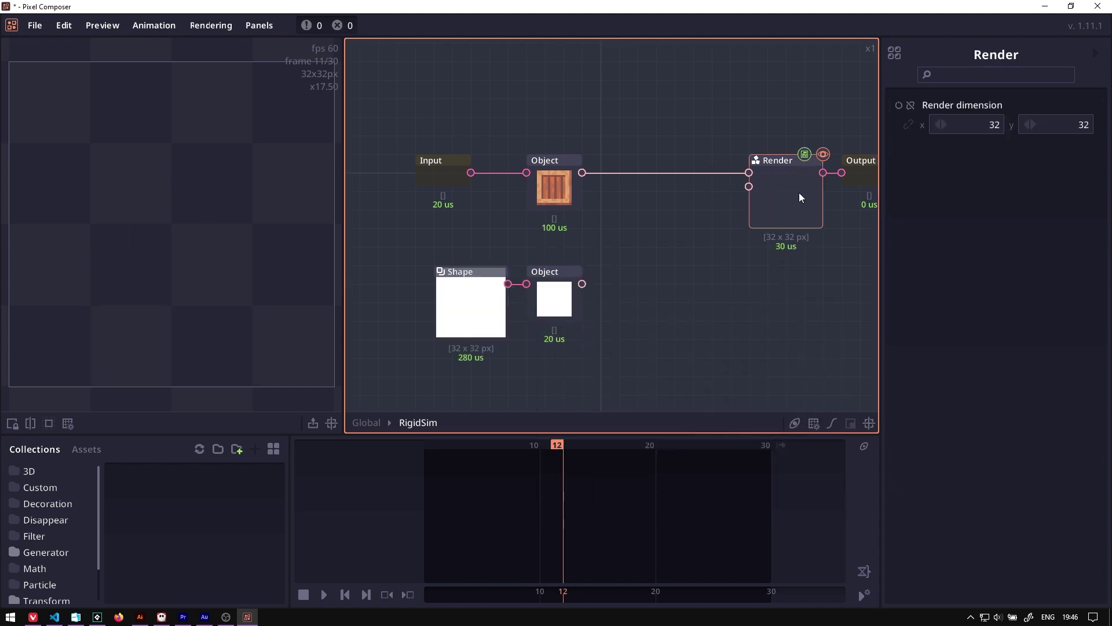
- Reshape the white Object's start shape into a full-width floor about 32 x 8 px along the canvas's lower edge
{"action": "left_click", "coordinate": [544, 182]}
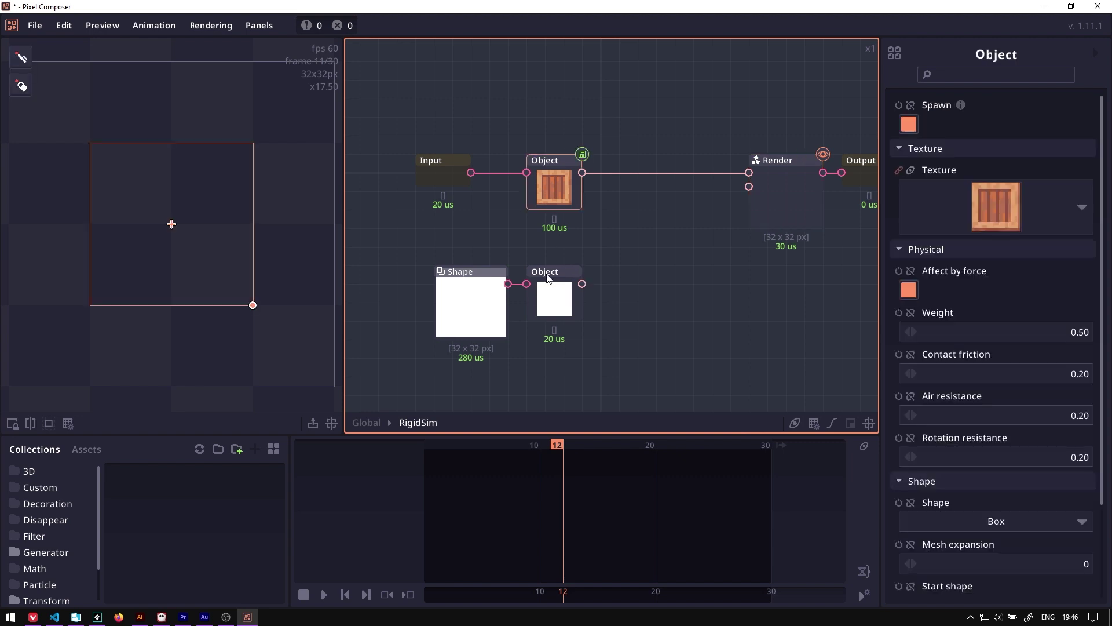
{"action": "left_click", "coordinate": [549, 279]}
{"action": "left_click_drag", "start_coordinate": [212, 265], "coordinate": [334, 275]}
{"action": "left_click_drag", "start_coordinate": [261, 235], "coordinate": [261, 346]}
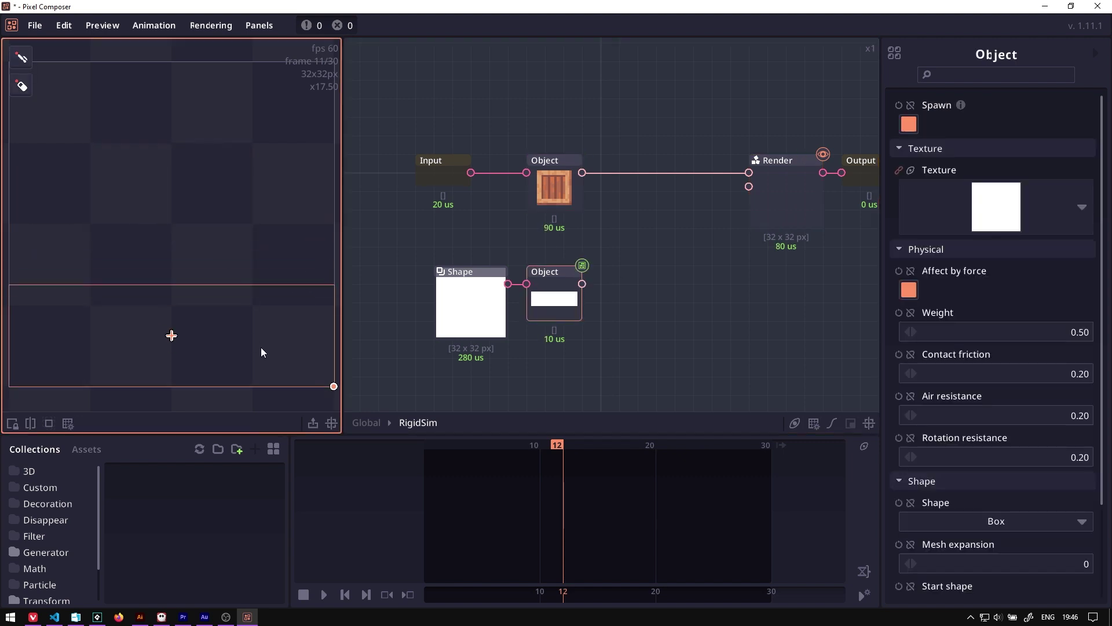
{"action": "left_click_drag", "start_coordinate": [334, 386], "coordinate": [334, 376]}
{"action": "left_click_drag", "start_coordinate": [216, 333], "coordinate": [215, 343]}
{"action": "left_click", "coordinate": [579, 324]}
{"action": "left_click", "coordinate": [570, 303]}
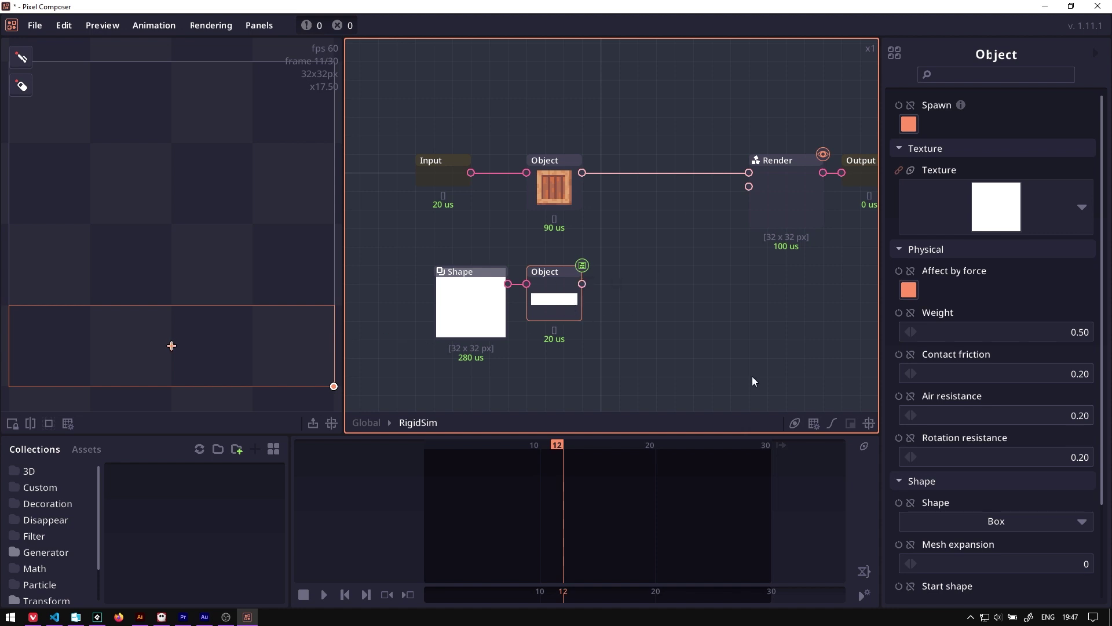
- Switch off Affect by force for the white floor Object and replay the simulation with the Render node previewed
{"action": "left_click", "coordinate": [908, 290]}
{"action": "left_click_drag", "start_coordinate": [528, 284], "coordinate": [614, 297]}
{"action": "left_click", "coordinate": [589, 233]}
{"action": "scroll", "coordinate": [583, 237], "scroll_direction": "down", "scroll_amount": 1}
{"action": "mouse_move", "coordinate": [522, 284]}
{"action": "left_mouse_down"}
{"action": "mouse_move", "coordinate": [532, 251]}
{"action": "mouse_move", "coordinate": [519, 293]}
{"action": "mouse_move", "coordinate": [762, 363]}
{"action": "left_mouse_up"}
{"action": "left_click", "coordinate": [576, 299]}
{"action": "left_click_drag", "start_coordinate": [608, 286], "coordinate": [638, 297]}
{"action": "scroll", "coordinate": [637, 296], "scroll_direction": "up", "scroll_amount": 1}
{"action": "left_click", "coordinate": [731, 214]}
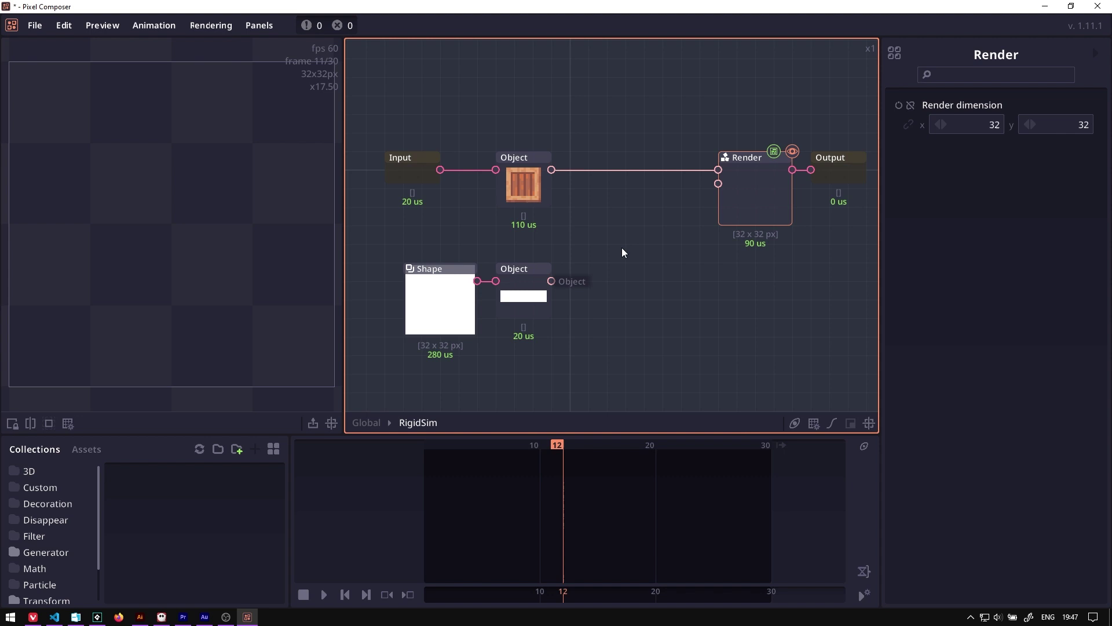
{"action": "left_click", "coordinate": [324, 595]}
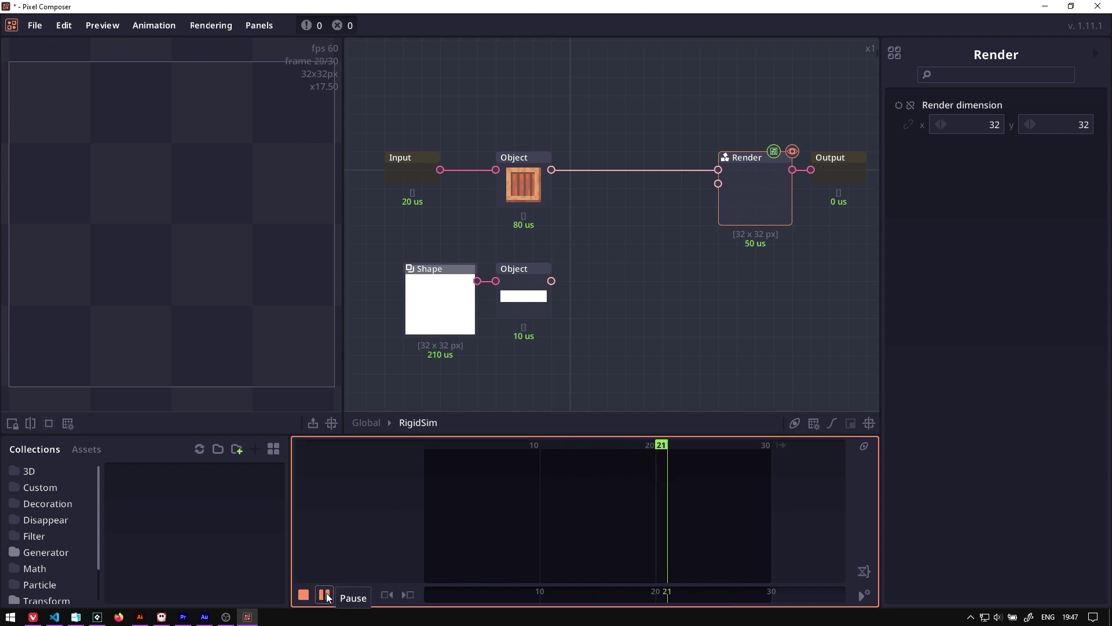
{"action": "left_click", "coordinate": [325, 595]}
{"action": "left_click", "coordinate": [325, 594]}
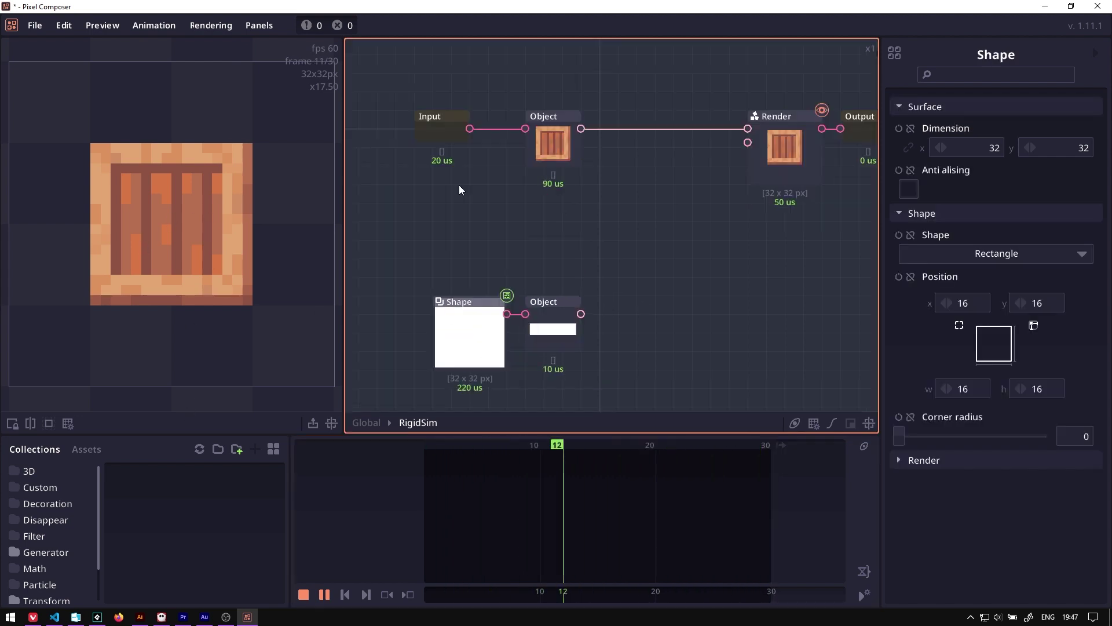
- Move the floor's Shape and Object nodes further below the crate chain to free up space between them
{"action": "left_click_drag", "start_coordinate": [470, 264], "coordinate": [484, 174]}
{"action": "left_click_drag", "start_coordinate": [483, 167], "coordinate": [484, 200]}
{"action": "left_click", "coordinate": [773, 125]}
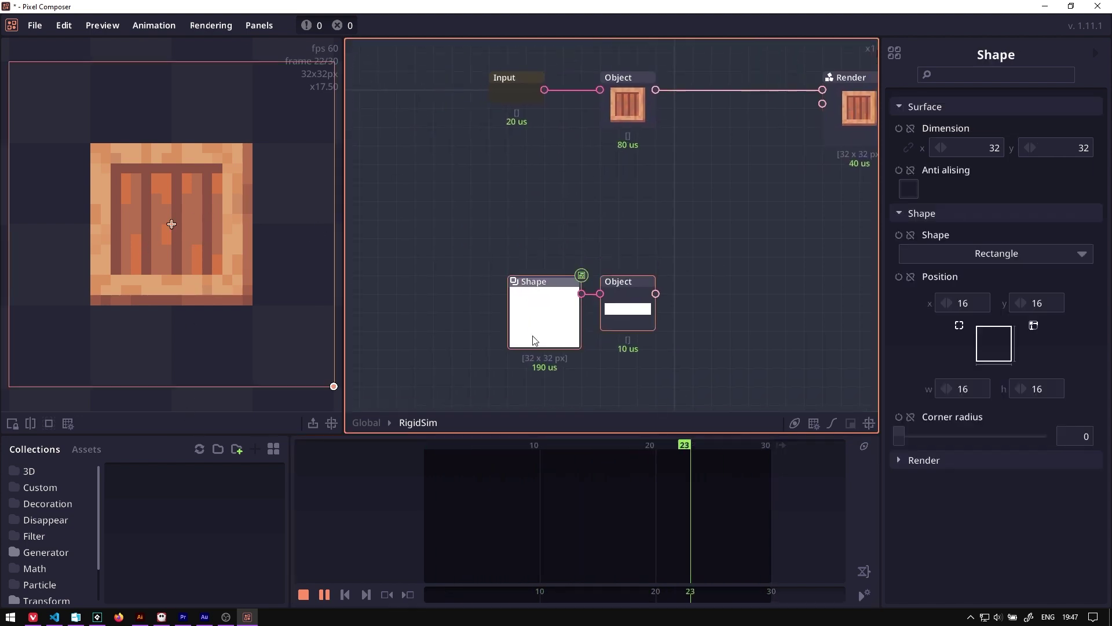
{"action": "left_click_drag", "start_coordinate": [531, 336], "coordinate": [685, 376]}
{"action": "left_click", "coordinate": [579, 211]}
{"action": "left_click_drag", "start_coordinate": [470, 203], "coordinate": [523, 194]}
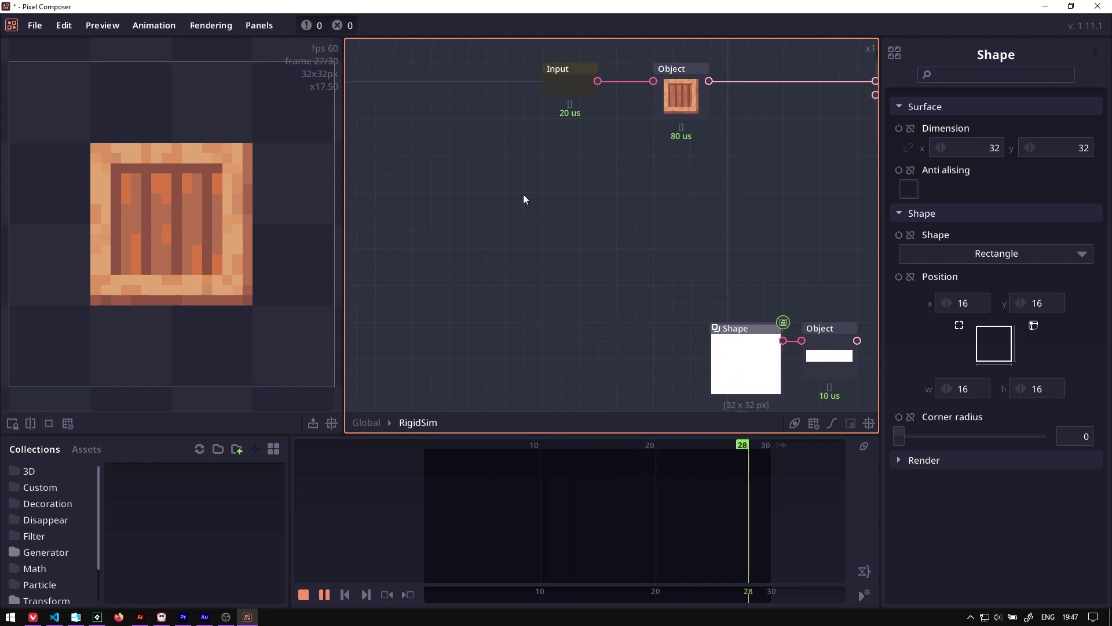
- Add a Cellular Noise node of type Cell below the Input node, stop the playback and preview the noise
{"action": "right_click", "coordinate": [434, 162]}
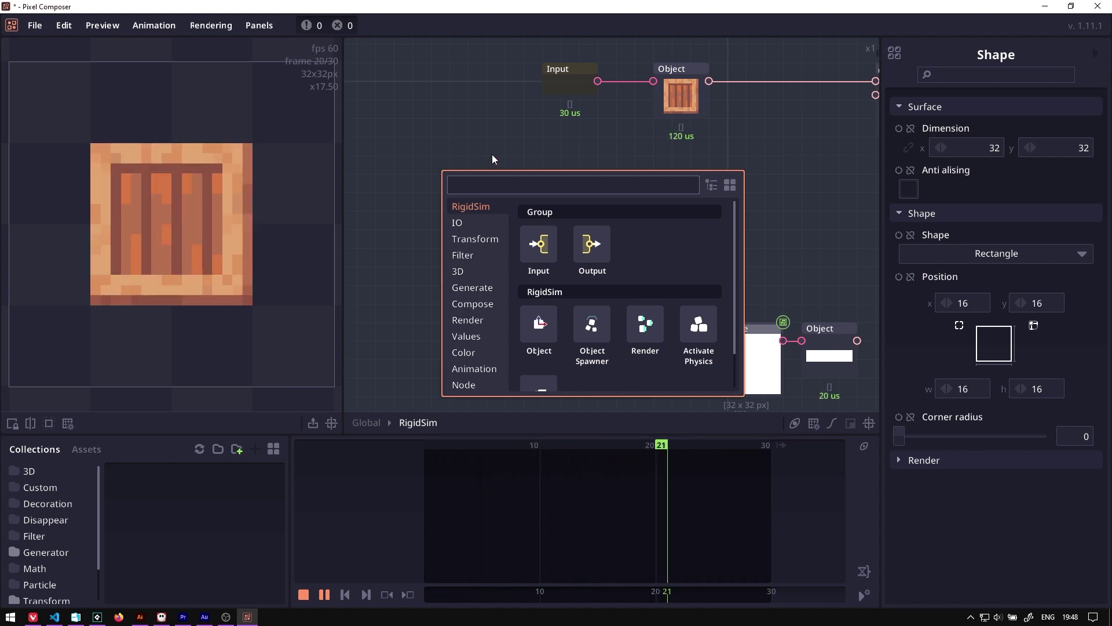
{"action": "type", "text": "cel"}
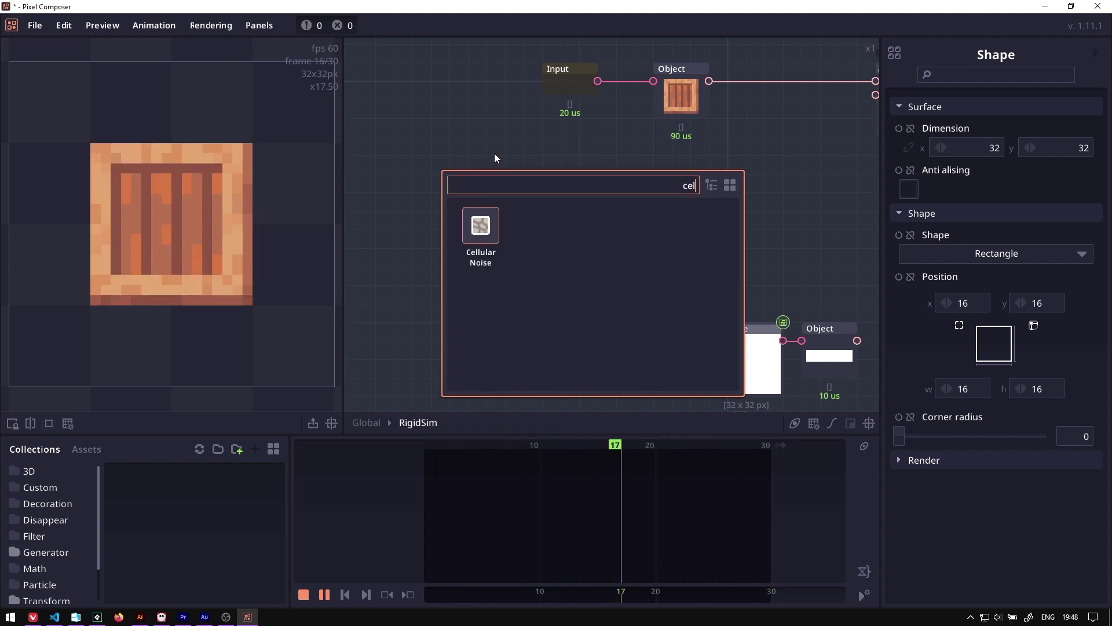
{"action": "key", "text": "Return"}
{"action": "left_click", "coordinate": [1007, 210]}
{"action": "left_click", "coordinate": [927, 245]}
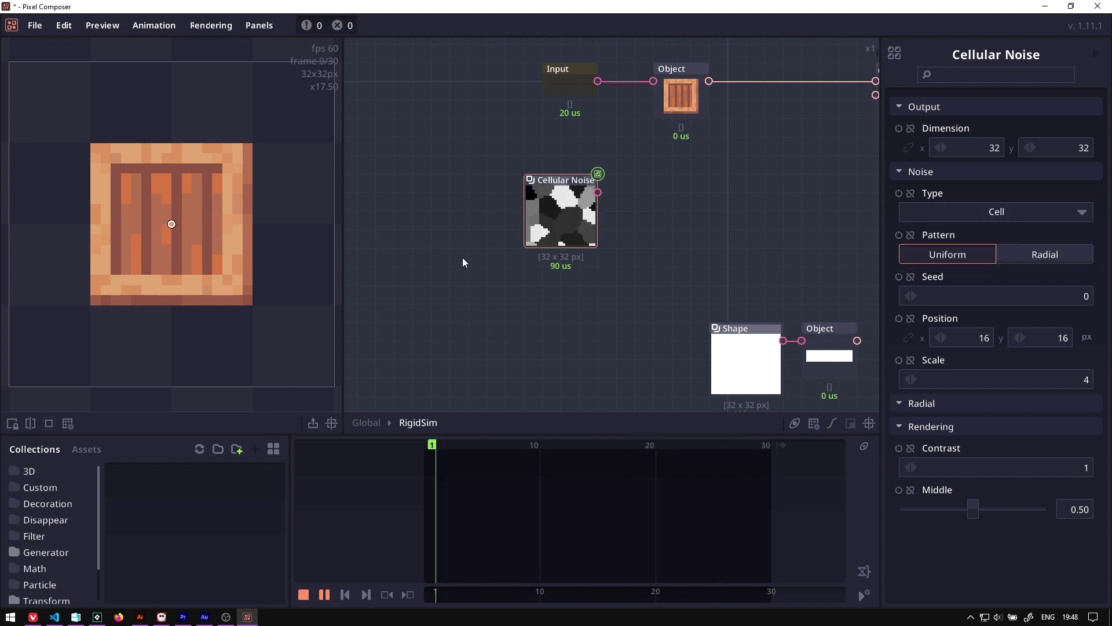
{"action": "key", "text": "space"}
{"action": "double_click", "coordinate": [569, 236]}
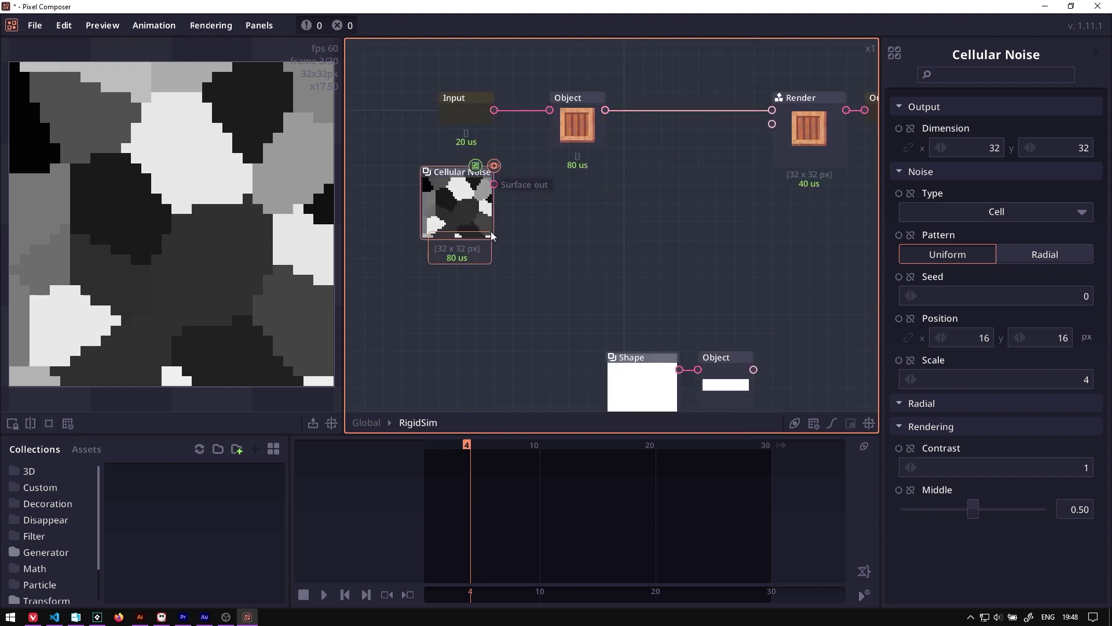
- Link the Cellular Noise dimensions and set them to 16 x 16 px to match the crate texture
{"action": "left_click", "coordinate": [586, 126]}
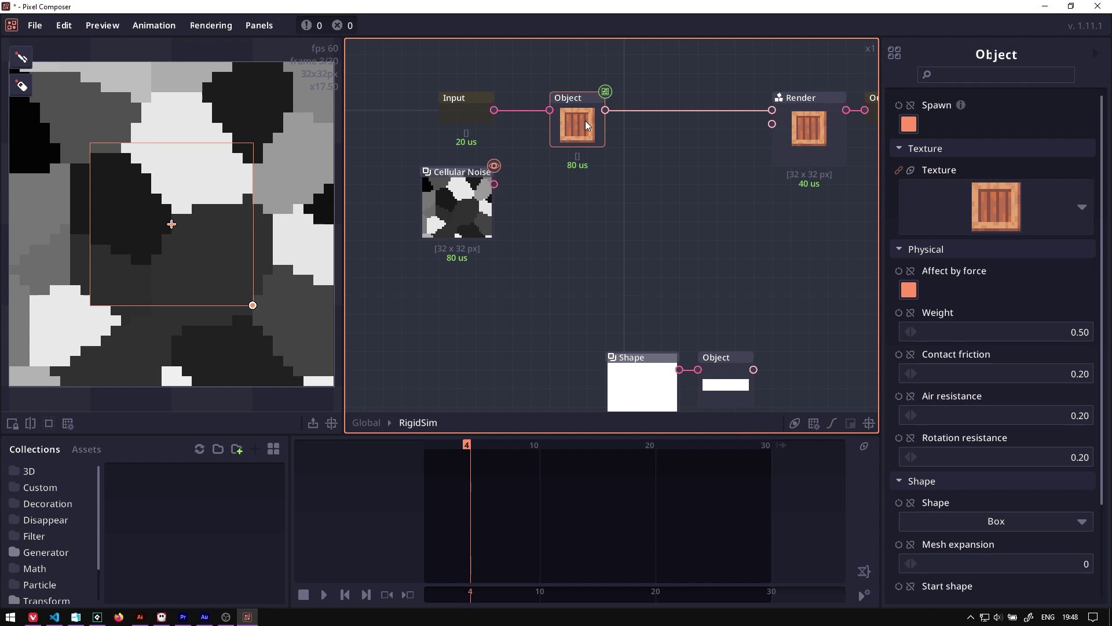
{"action": "scroll", "coordinate": [985, 406], "scroll_direction": "down", "scroll_amount": 3}
{"action": "left_click", "coordinate": [456, 212]}
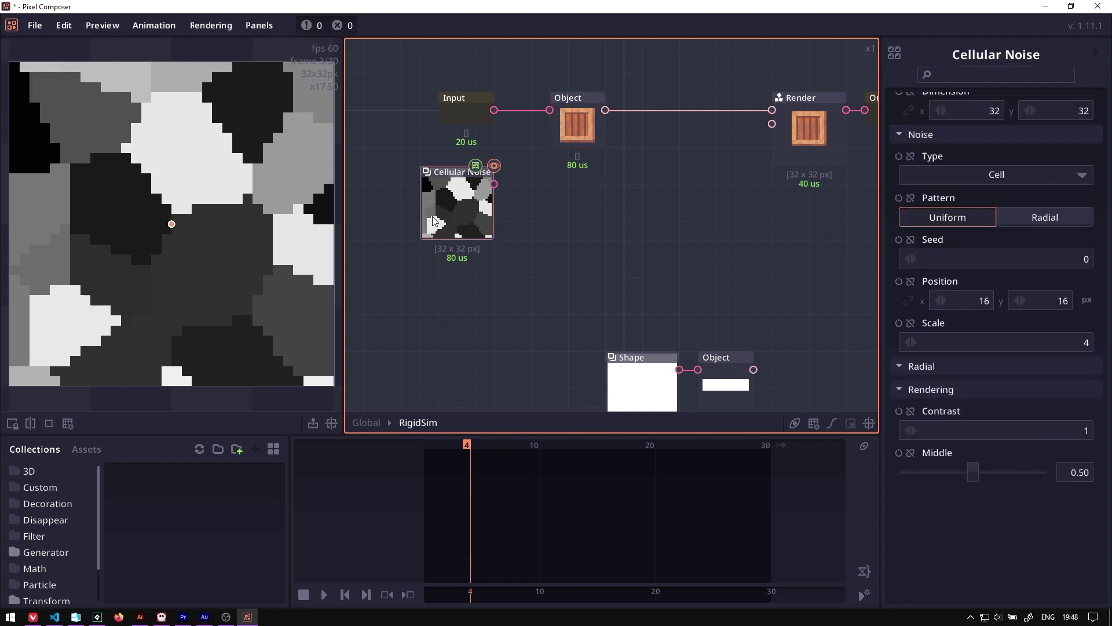
{"action": "left_click", "coordinate": [909, 148]}
{"action": "left_click", "coordinate": [969, 155]}
{"action": "type", "text": "16"}
{"action": "key", "text": "Return"}
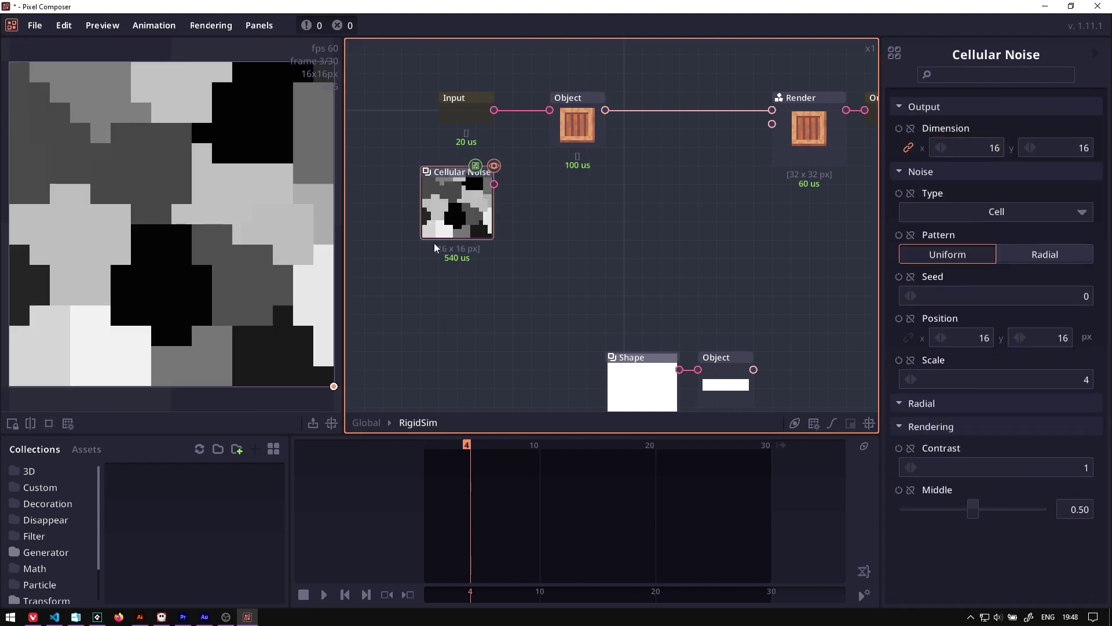
{"action": "left_click_drag", "start_coordinate": [436, 208], "coordinate": [438, 226]}
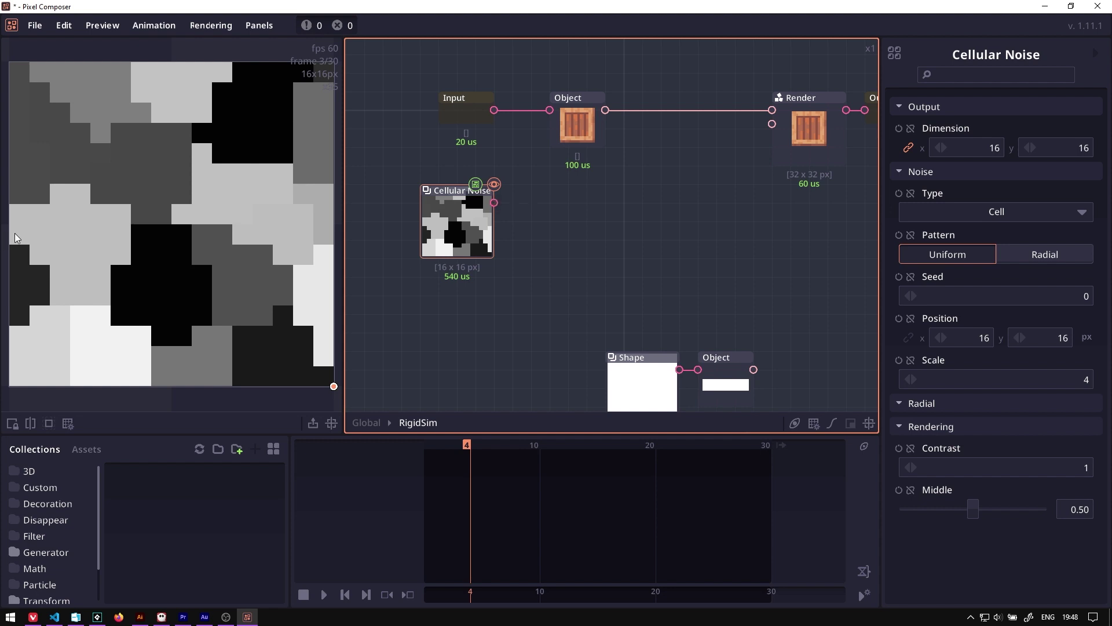
- Add a Separate Shape node fed by the Cellular Noise output and preview it
{"action": "left_click", "coordinate": [101, 238]}
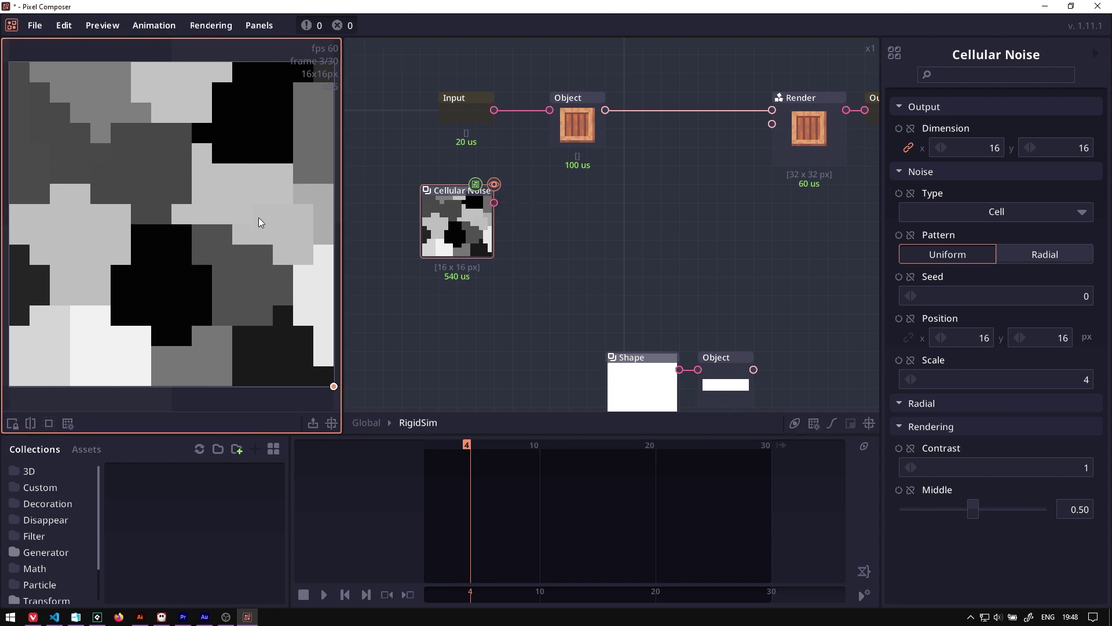
{"action": "left_click_drag", "start_coordinate": [495, 203], "coordinate": [544, 203]}
{"action": "type", "text": "sep"}
{"action": "key", "text": "Return"}
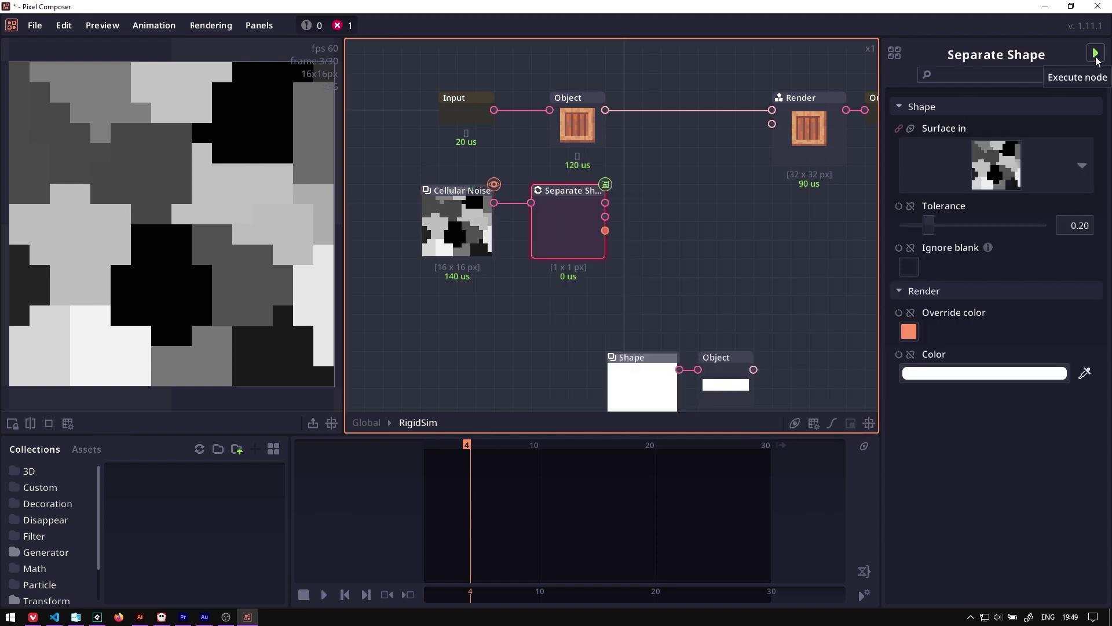
{"action": "mouse_move", "coordinate": [548, 239]}
{"action": "left_mouse_down"}
{"action": "mouse_move", "coordinate": [567, 245]}
{"action": "mouse_move", "coordinate": [556, 227]}
{"action": "left_mouse_up"}
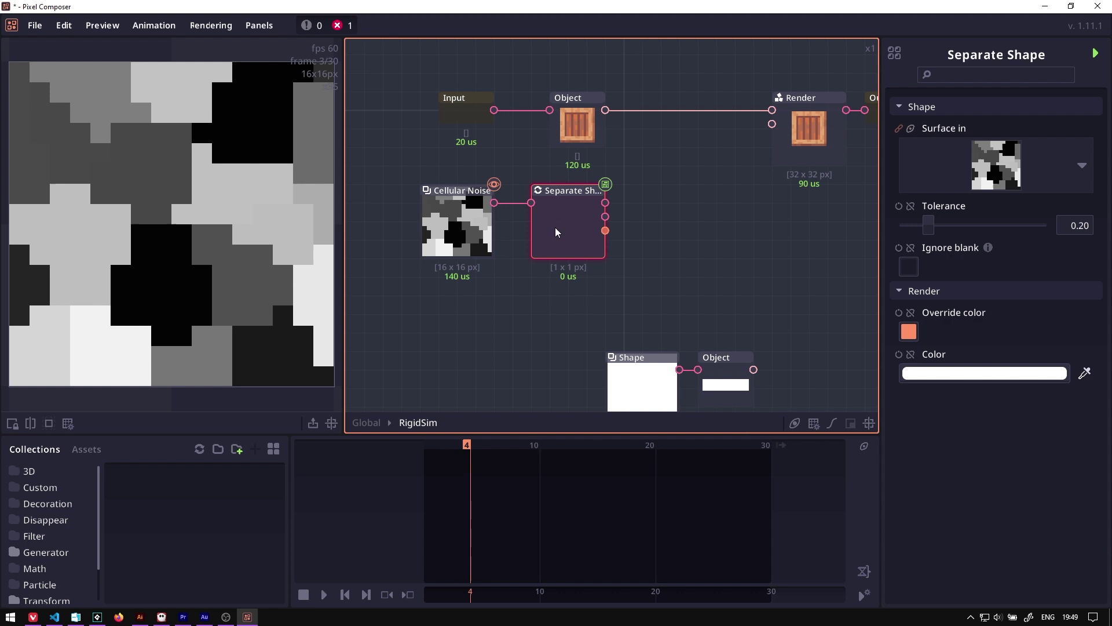
{"action": "left_click_drag", "start_coordinate": [691, 214], "coordinate": [693, 231]}
{"action": "double_click", "coordinate": [552, 254]}
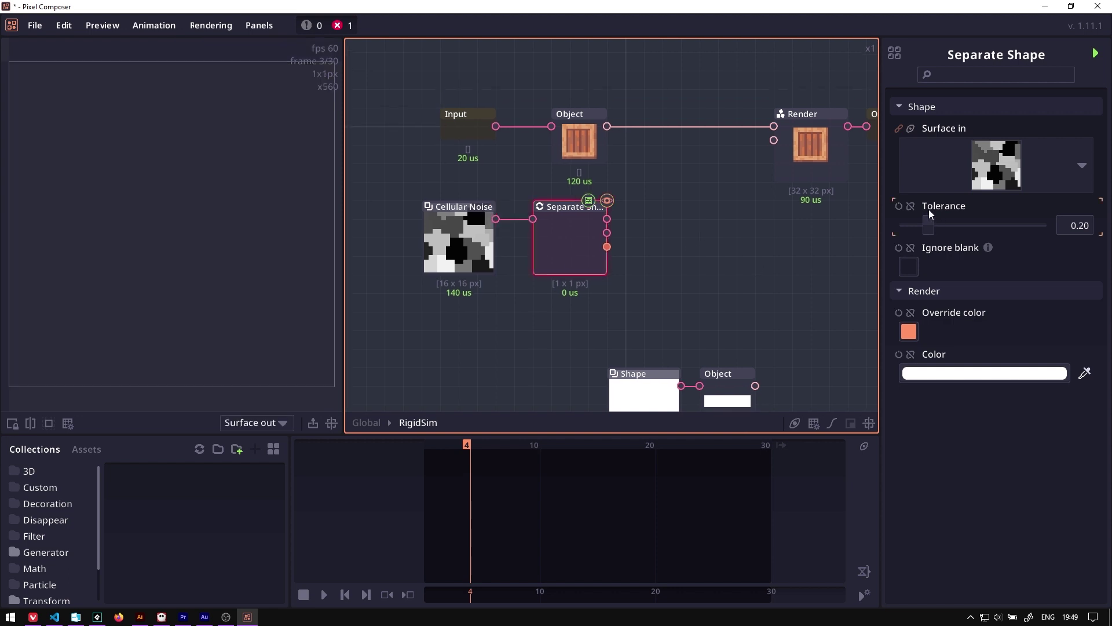
- Set the Separate Shape tolerance to 0 and execute the node to split the noise cells
{"action": "left_click_drag", "start_coordinate": [929, 225], "coordinate": [893, 226]}
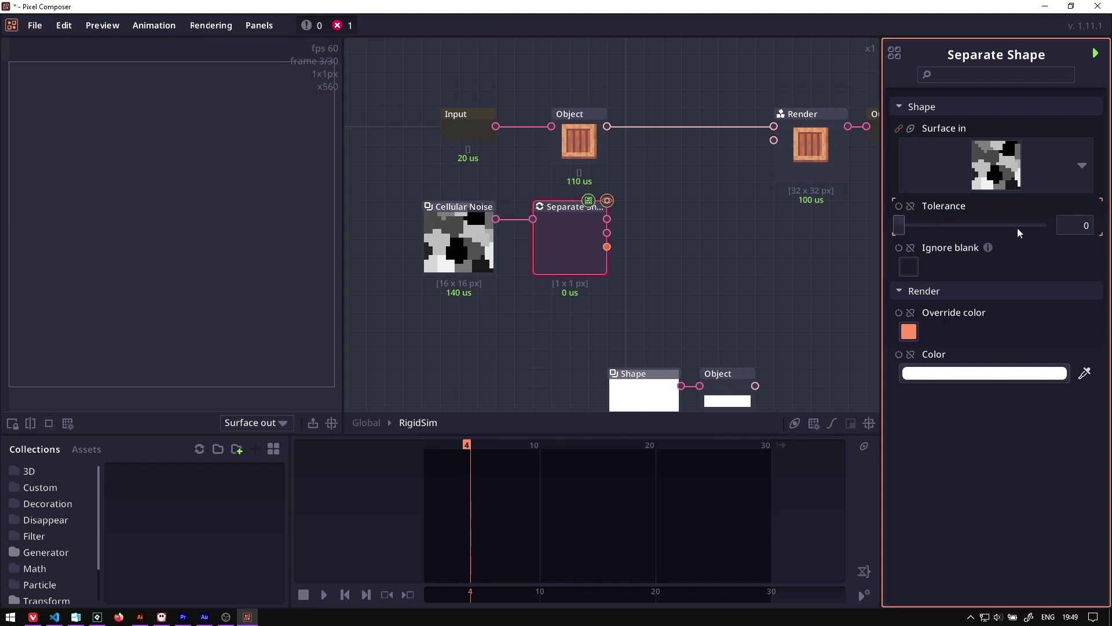
{"action": "left_click", "coordinate": [443, 250]}
{"action": "left_click", "coordinate": [193, 300]}
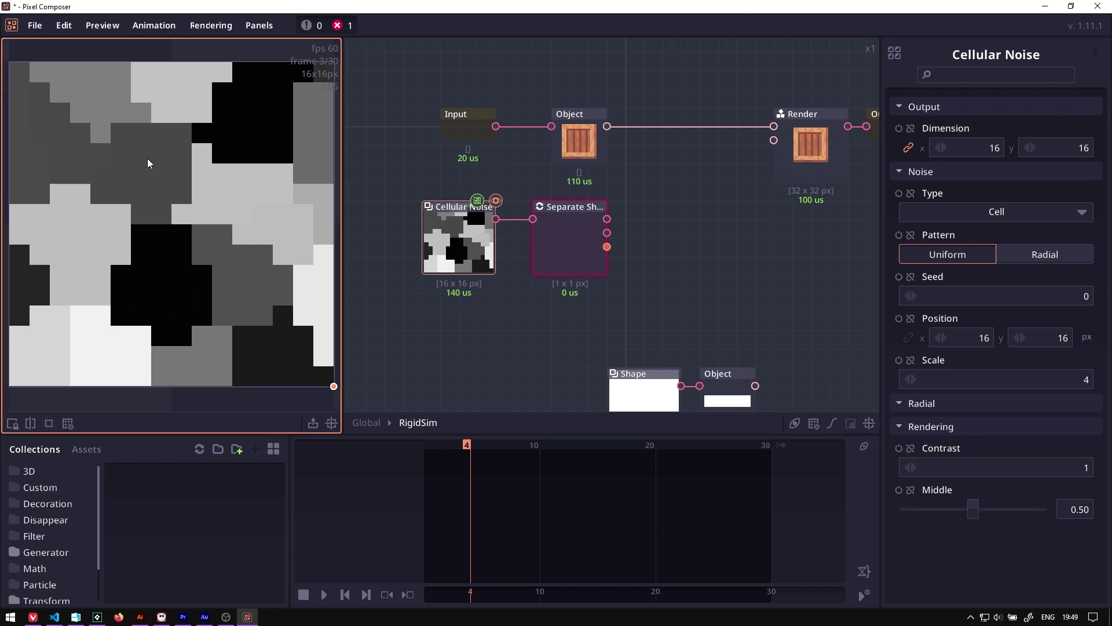
{"action": "left_click", "coordinate": [568, 244]}
{"action": "left_click", "coordinate": [1097, 55]}
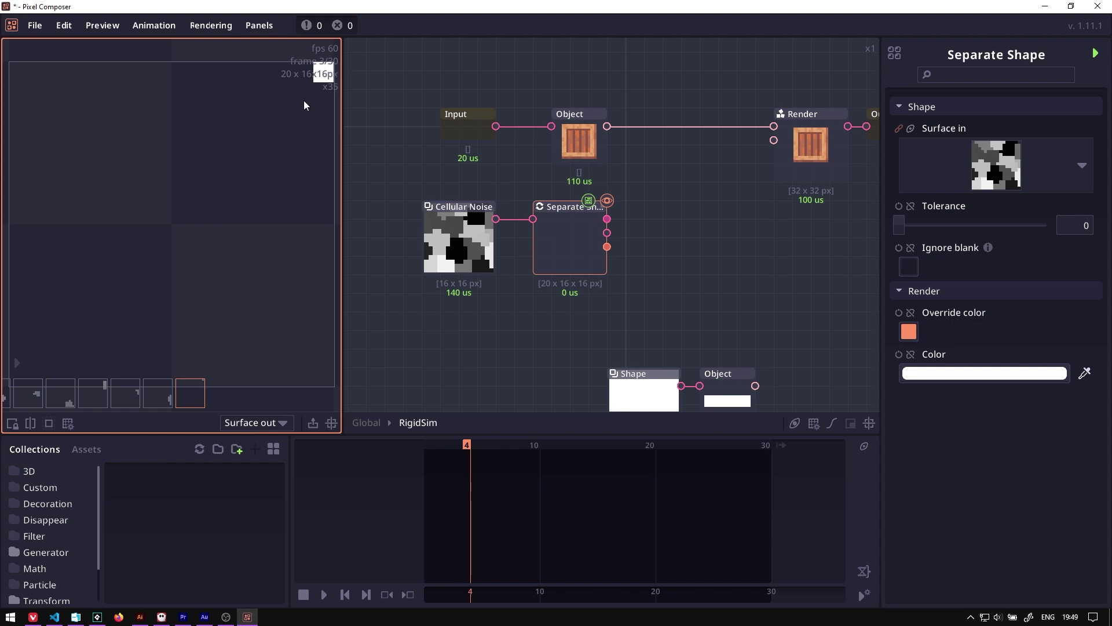
- Connect Separate Shape's Surface out to the crate Object's texture and preview one of the separated pieces
{"action": "left_click_drag", "start_coordinate": [586, 222], "coordinate": [494, 248]}
{"action": "left_click", "coordinate": [523, 249]}
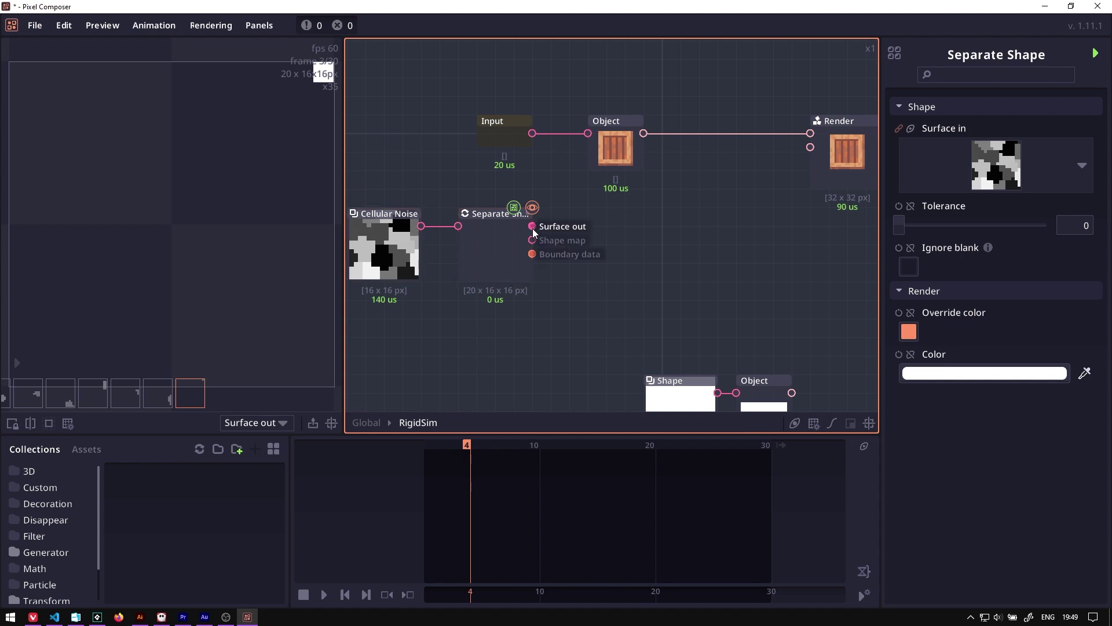
{"action": "left_click_drag", "start_coordinate": [531, 225], "coordinate": [596, 139]}
{"action": "left_click", "coordinate": [596, 139]}
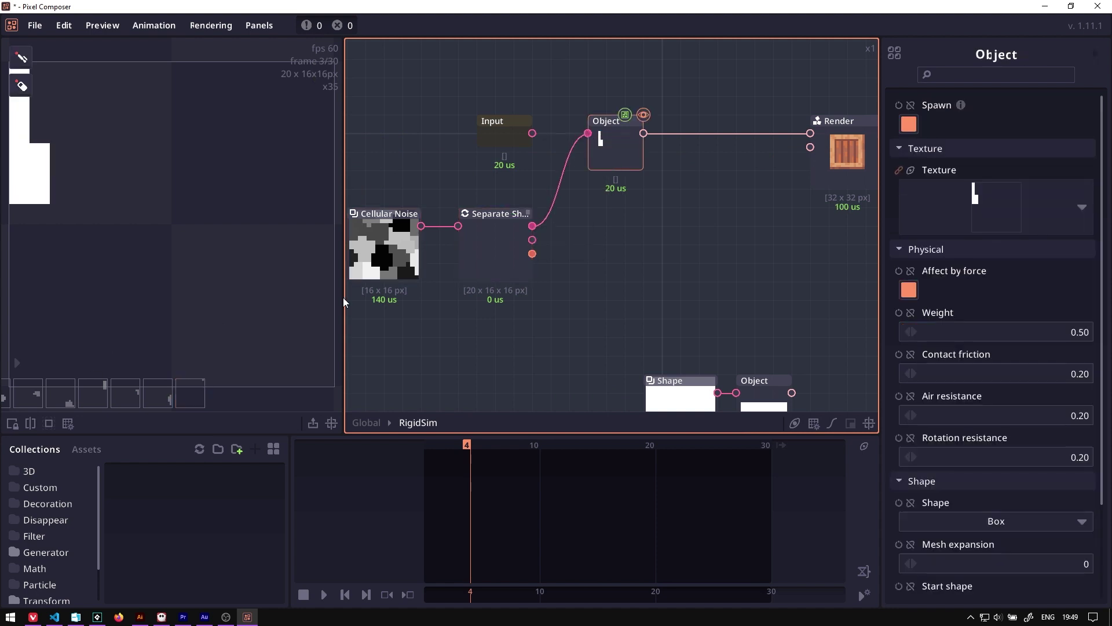
{"action": "scroll", "coordinate": [146, 383], "scroll_direction": "up", "scroll_amount": 13}
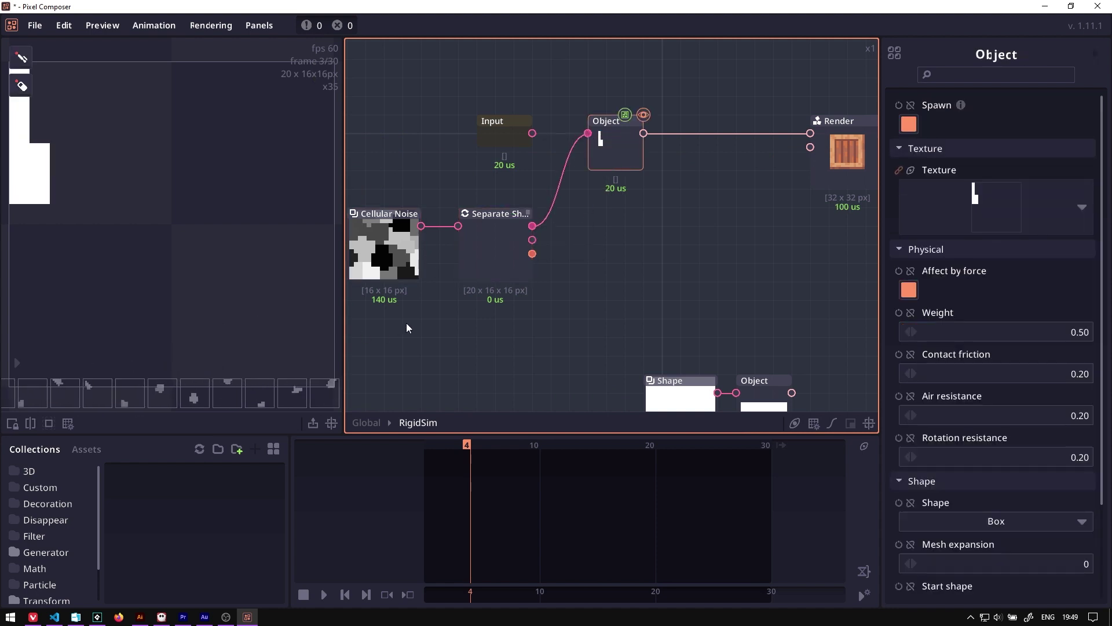
{"action": "left_click_drag", "start_coordinate": [407, 324], "coordinate": [582, 320]}
{"action": "left_click_drag", "start_coordinate": [473, 324], "coordinate": [660, 226]}
{"action": "left_click", "coordinate": [702, 319]}
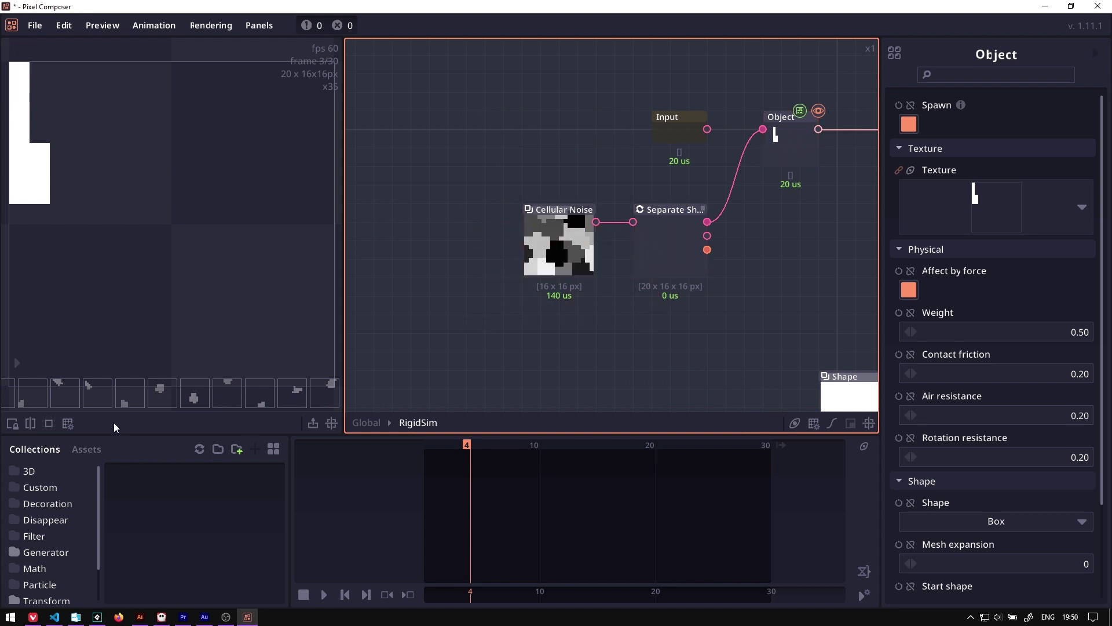
{"action": "left_click", "coordinate": [72, 398]}
- Add a Blend node combining the Input crate with the separated shapes and set its blend mode to Multiply
{"action": "left_click_drag", "start_coordinate": [684, 146], "coordinate": [573, 129]}
{"action": "left_click_drag", "start_coordinate": [460, 336], "coordinate": [525, 255]}
{"action": "left_click_drag", "start_coordinate": [568, 110], "coordinate": [632, 136]}
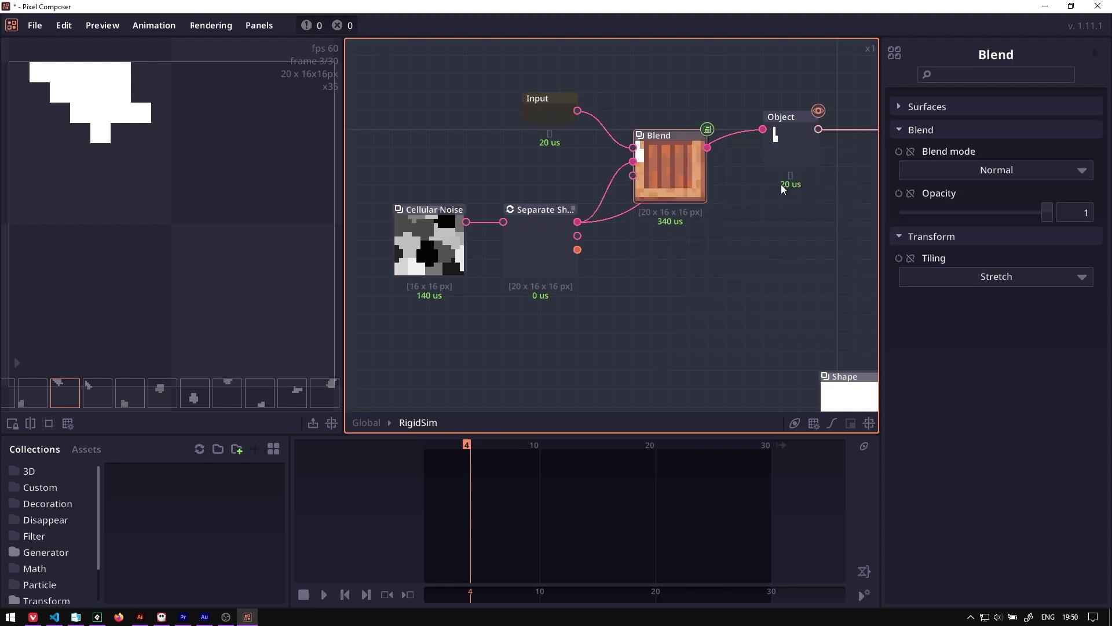
{"action": "left_click", "coordinate": [983, 167]}
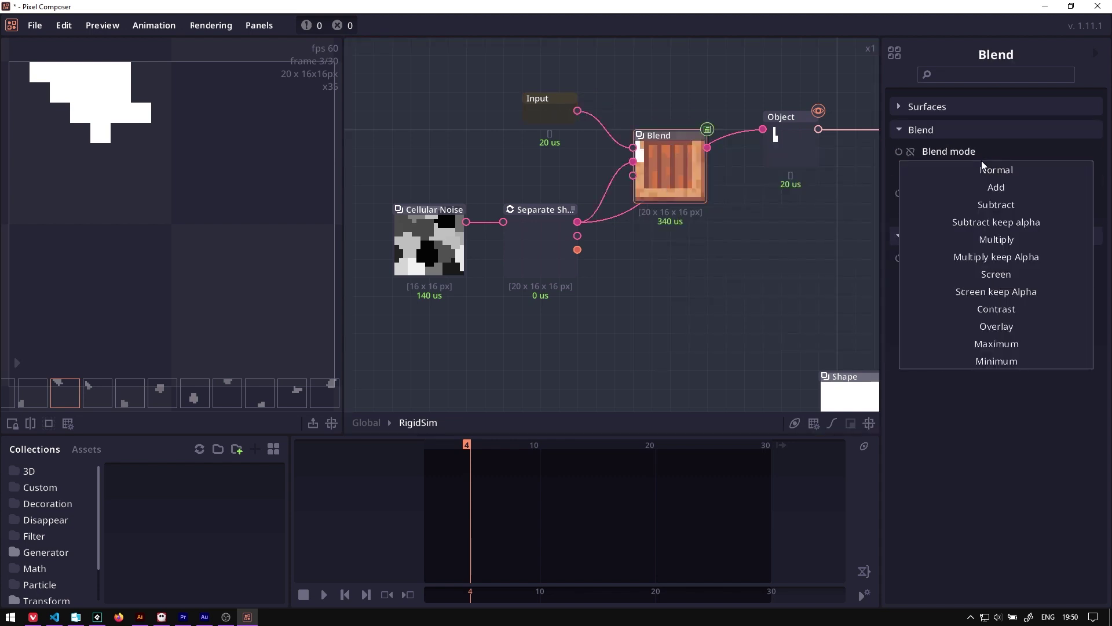
{"action": "left_click", "coordinate": [996, 239]}
- Check the blended crate pieces one by one in the preview
{"action": "left_click", "coordinate": [55, 401]}
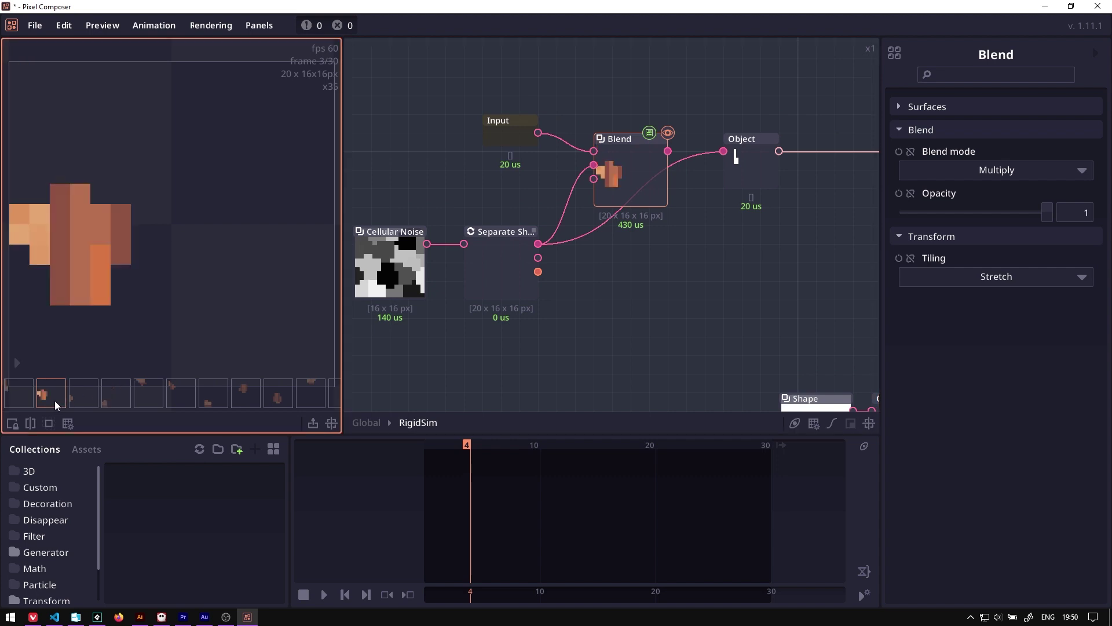
{"action": "left_click", "coordinate": [84, 401]}
{"action": "left_click", "coordinate": [153, 398]}
{"action": "left_click", "coordinate": [182, 397]}
{"action": "left_click", "coordinate": [210, 397]}
{"action": "left_click", "coordinate": [276, 401]}
{"action": "scroll", "coordinate": [276, 400], "scroll_direction": "down", "scroll_amount": 6}
{"action": "left_click", "coordinate": [246, 402]}
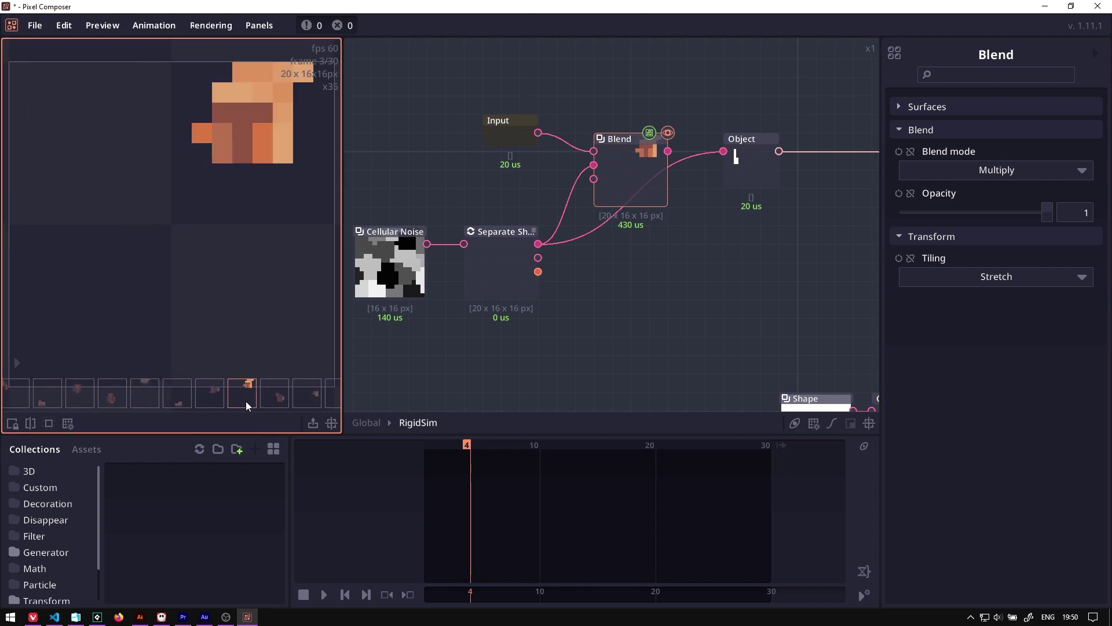
- Connect the Blend output to the crate Object's texture and play the simulation with the Render node previewed
{"action": "left_click_drag", "start_coordinate": [517, 188], "coordinate": [573, 189]}
{"action": "left_click", "coordinate": [577, 267]}
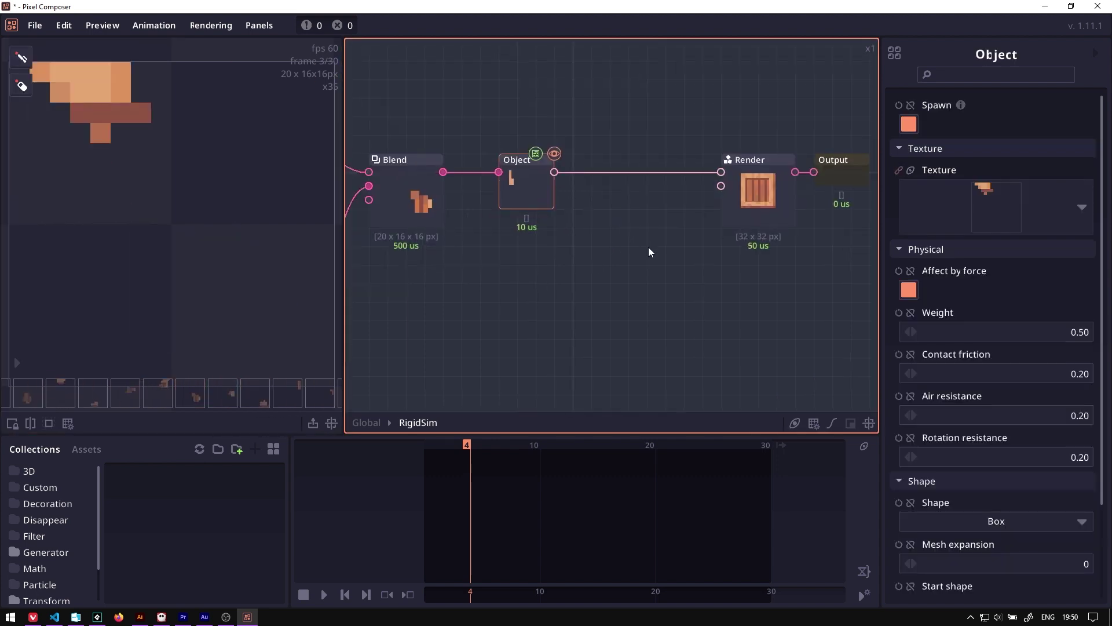
{"action": "left_click_drag", "start_coordinate": [375, 210], "coordinate": [447, 193]}
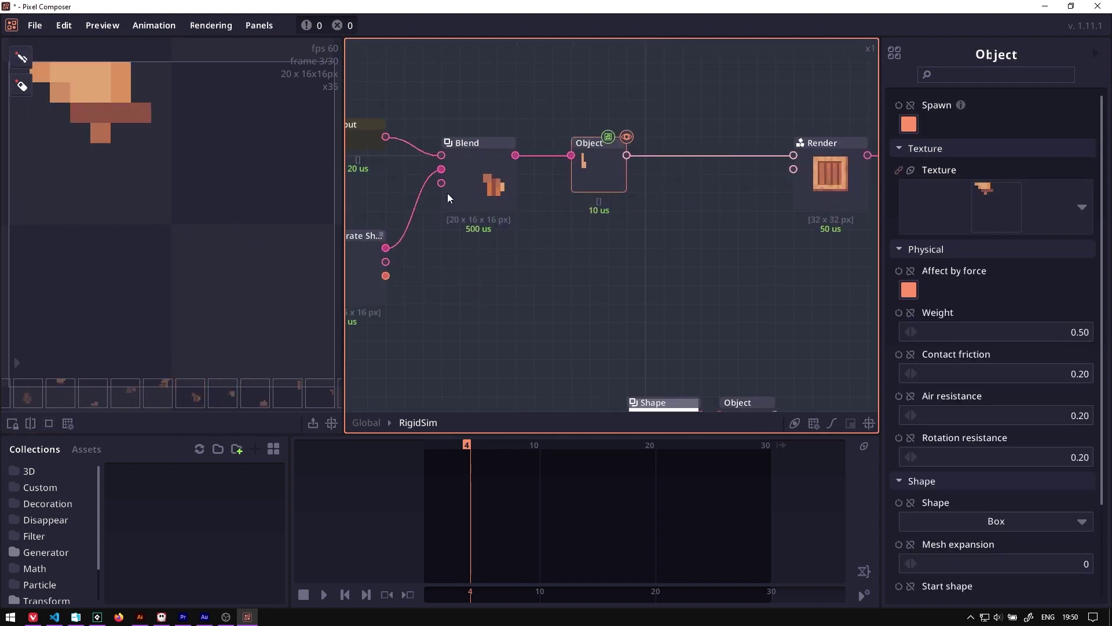
{"action": "left_click_drag", "start_coordinate": [579, 187], "coordinate": [569, 173]}
{"action": "left_click", "coordinate": [825, 182]}
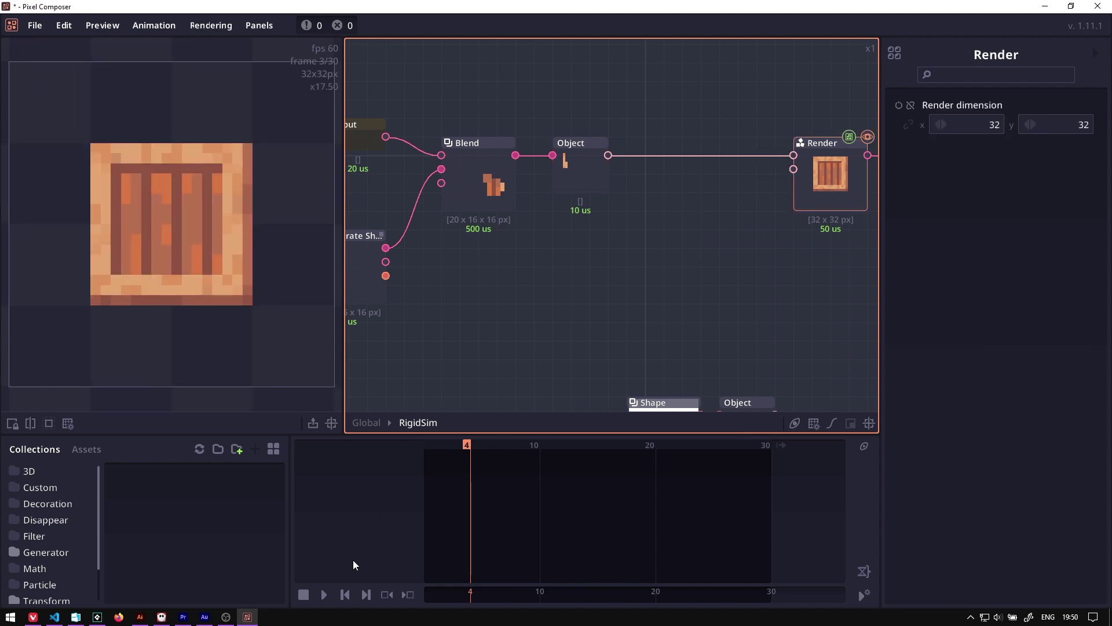
{"action": "left_click", "coordinate": [324, 594]}
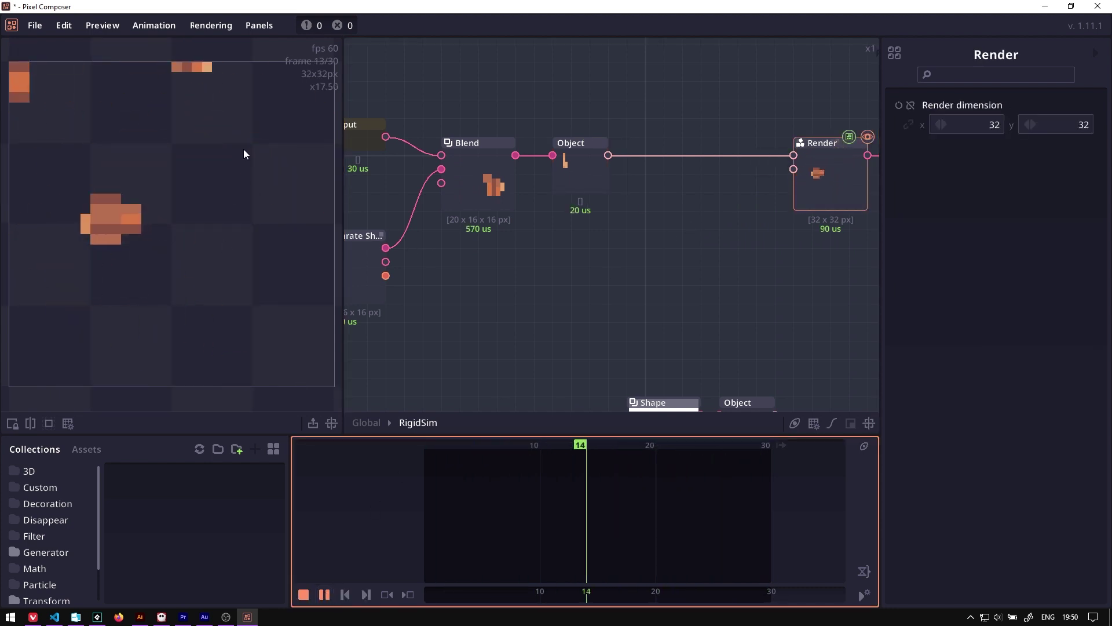
- Preview several of the crate Object's separated pieces and look through its physical and shape settings
{"action": "left_click", "coordinate": [598, 183]}
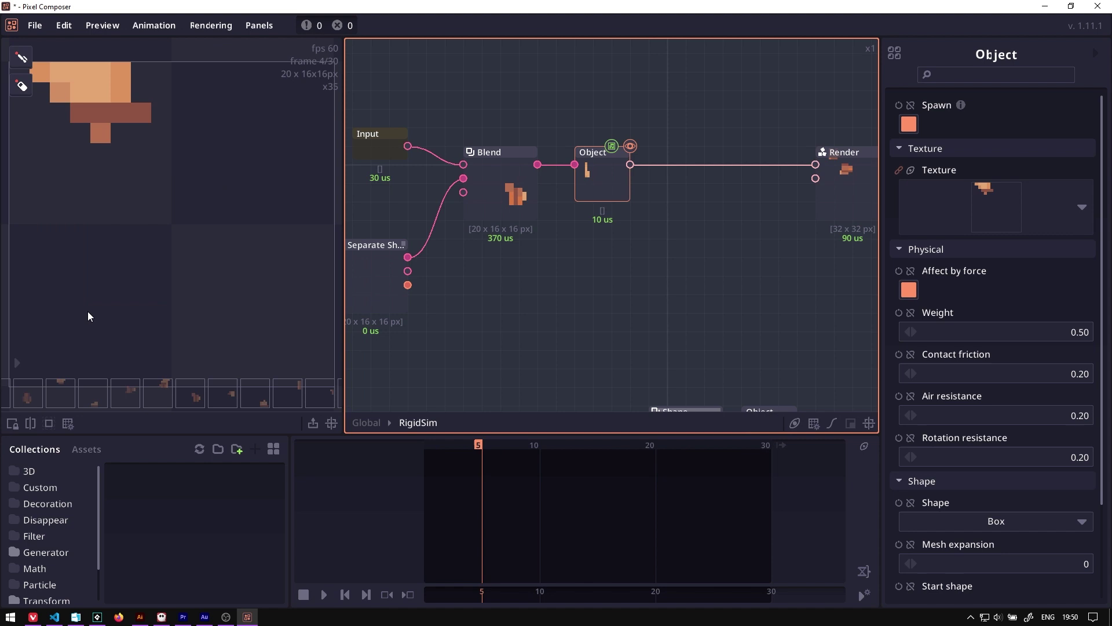
{"action": "scroll", "coordinate": [67, 103], "scroll_direction": "down", "scroll_amount": 3}
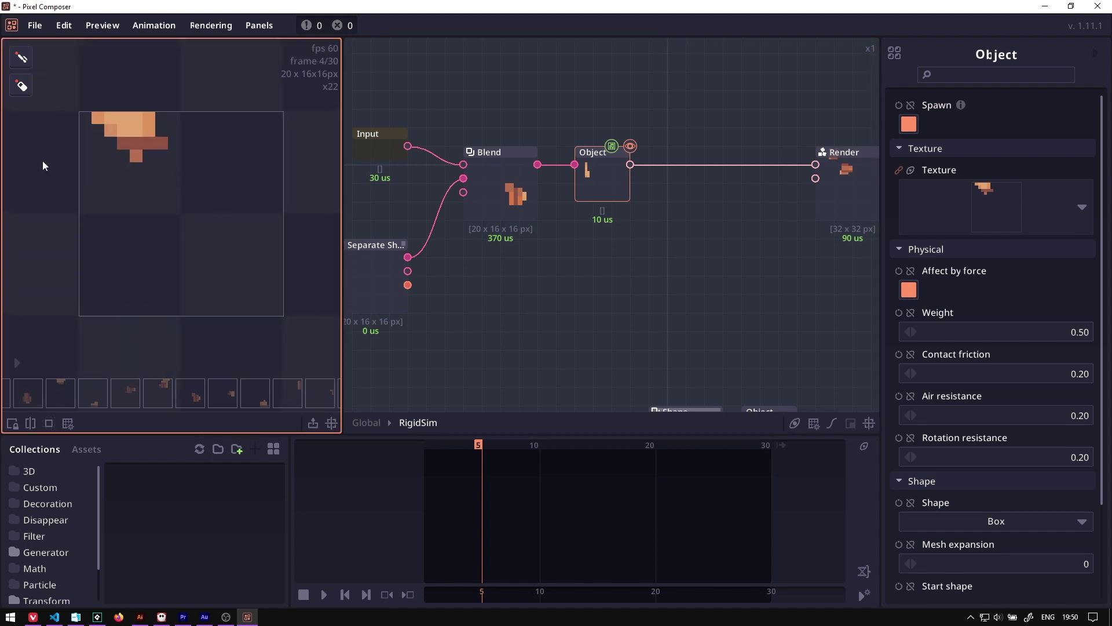
{"action": "scroll", "coordinate": [926, 391], "scroll_direction": "down", "scroll_amount": 3}
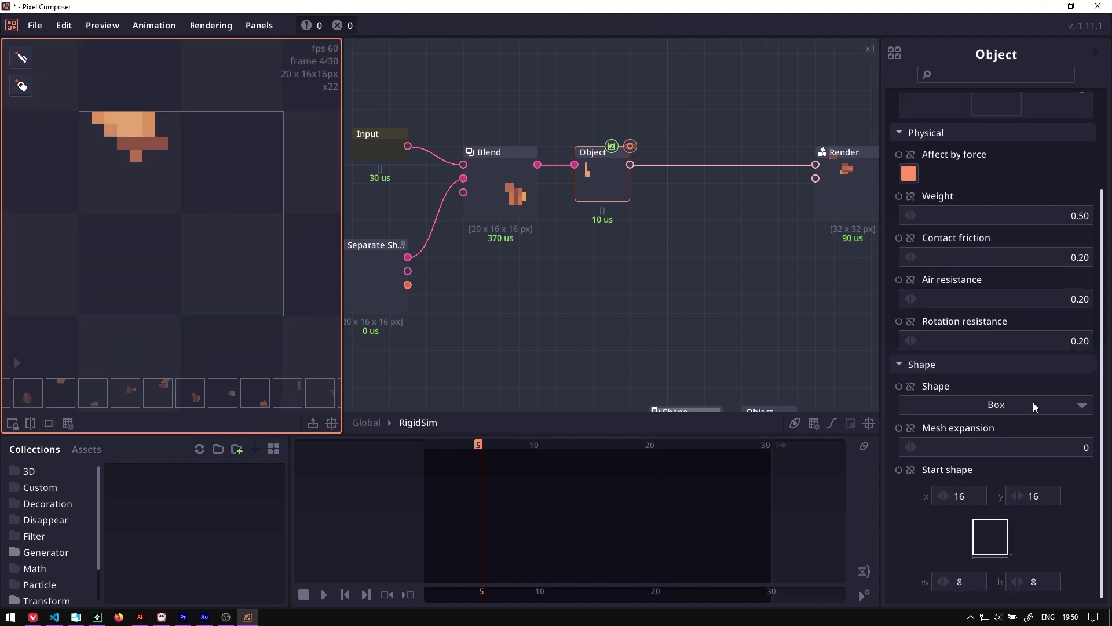
{"action": "left_click", "coordinate": [87, 403]}
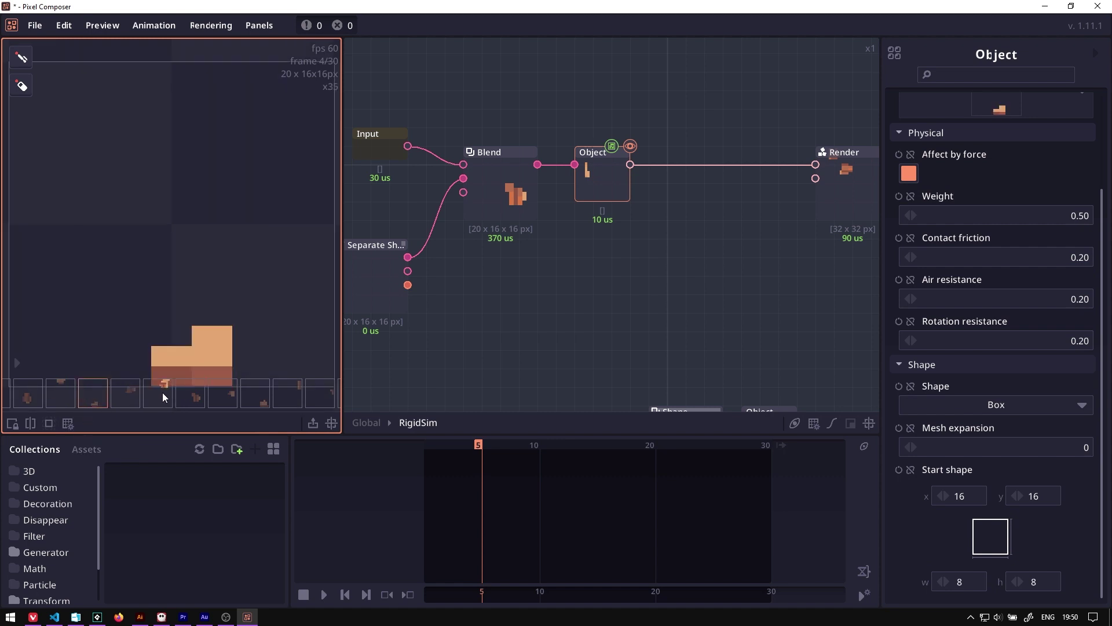
{"action": "left_click", "coordinate": [162, 392]}
{"action": "scroll", "coordinate": [116, 166], "scroll_direction": "down", "scroll_amount": 3}
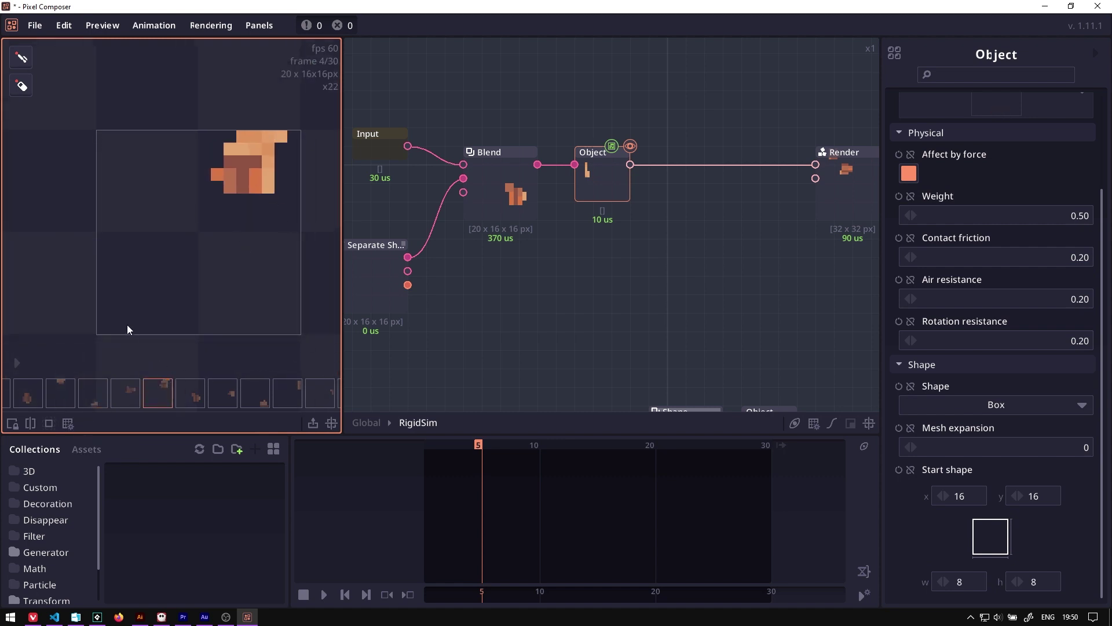
- Set the crate Object's collision shape to Custom
{"action": "left_click", "coordinate": [632, 181]}
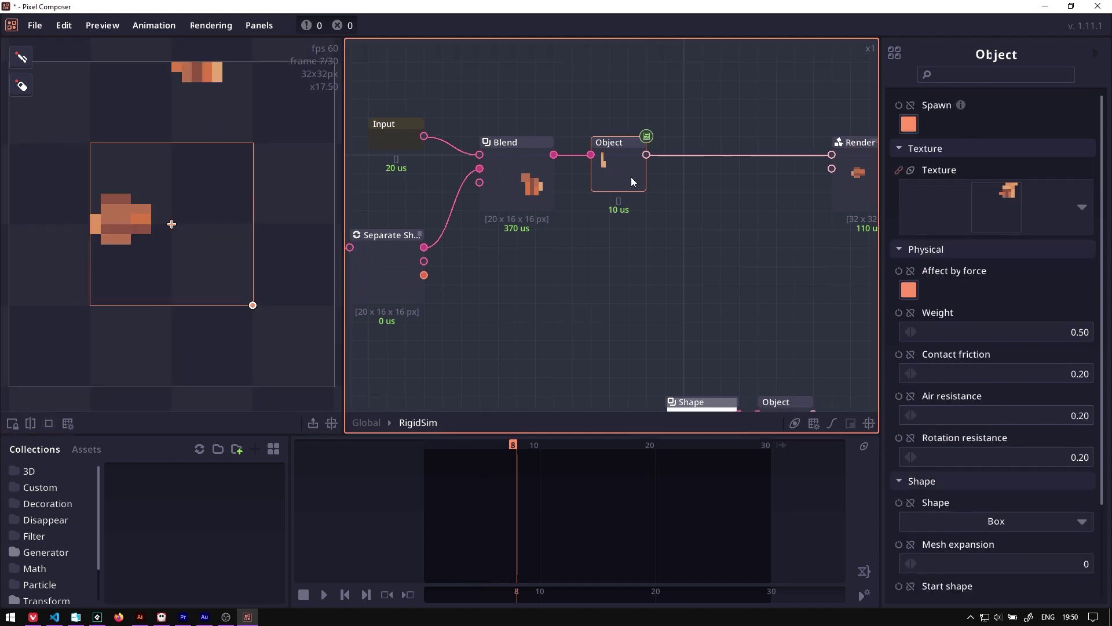
{"action": "scroll", "coordinate": [1052, 321], "scroll_direction": "down", "scroll_amount": 3}
{"action": "left_click", "coordinate": [960, 402]}
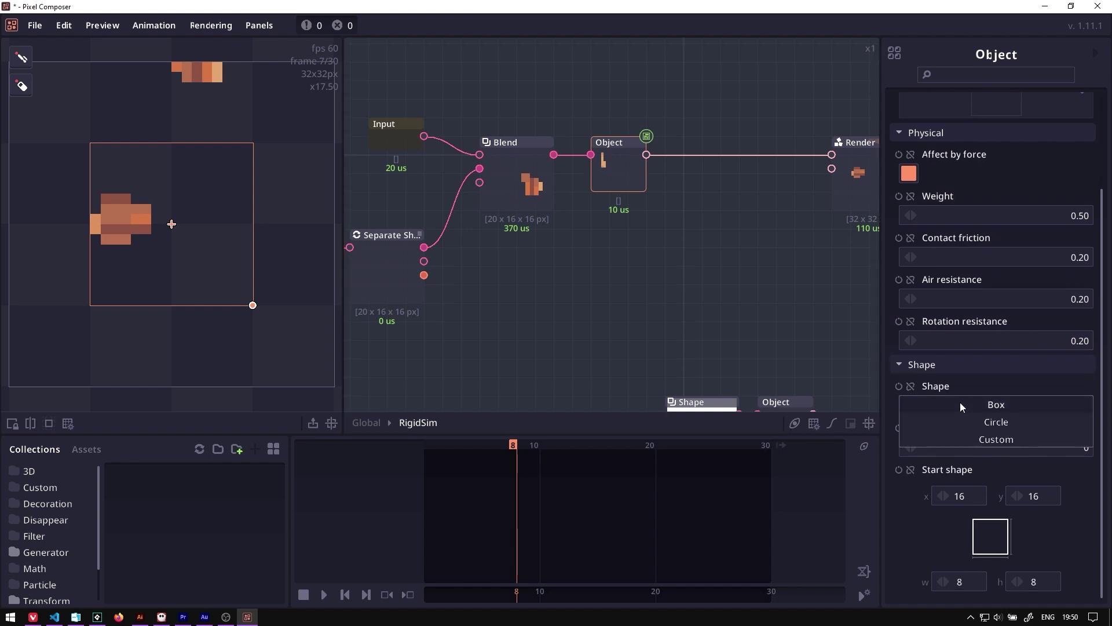
{"action": "left_click", "coordinate": [974, 438]}
{"action": "left_click_drag", "start_coordinate": [561, 279], "coordinate": [606, 282]}
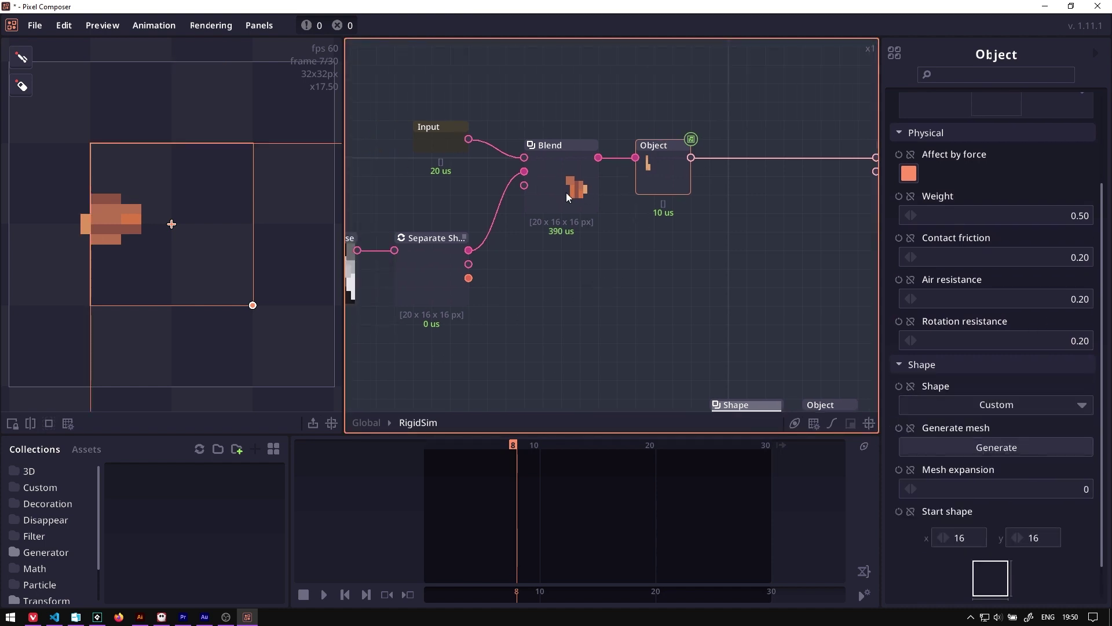
- Preview the crate Object and reshape one piece's collision mesh by hand, moving its corner anchors closer to the piece
{"action": "left_click", "coordinate": [666, 179]}
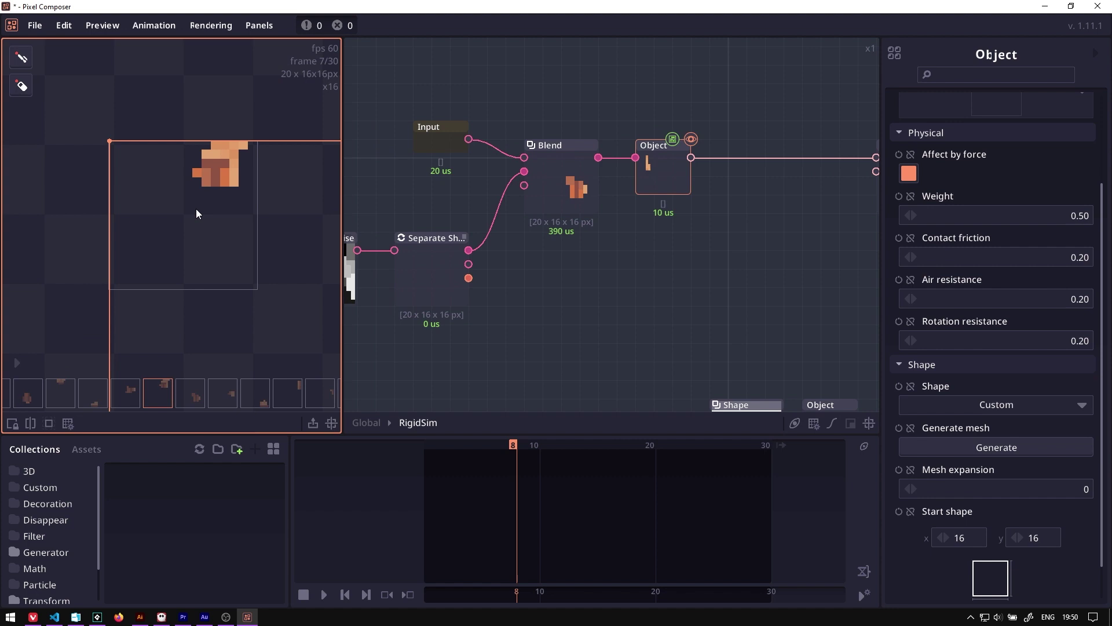
{"action": "scroll", "coordinate": [157, 236], "scroll_direction": "down", "scroll_amount": 3}
{"action": "left_click", "coordinate": [12, 59]}
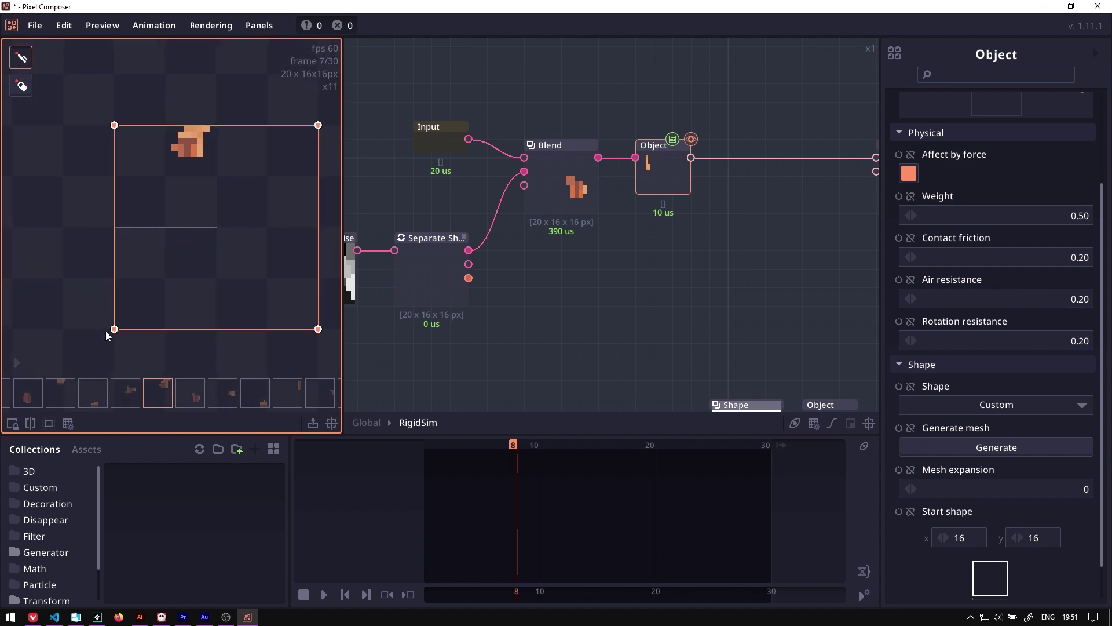
{"action": "left_click_drag", "start_coordinate": [115, 329], "coordinate": [149, 197]}
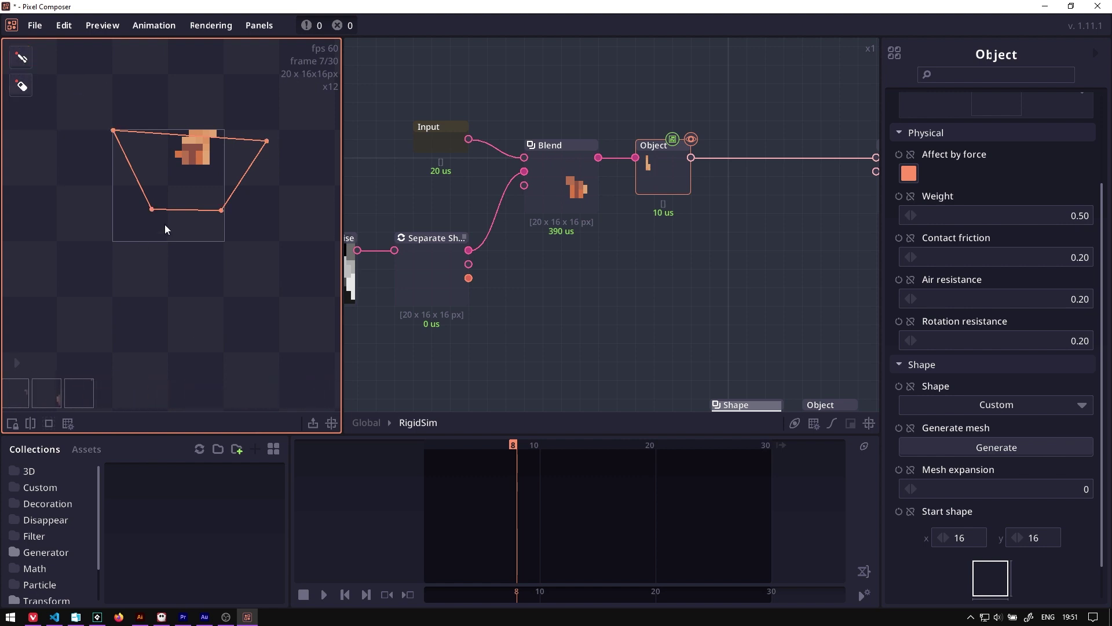
{"action": "scroll", "coordinate": [165, 225], "scroll_direction": "up", "scroll_amount": 3}
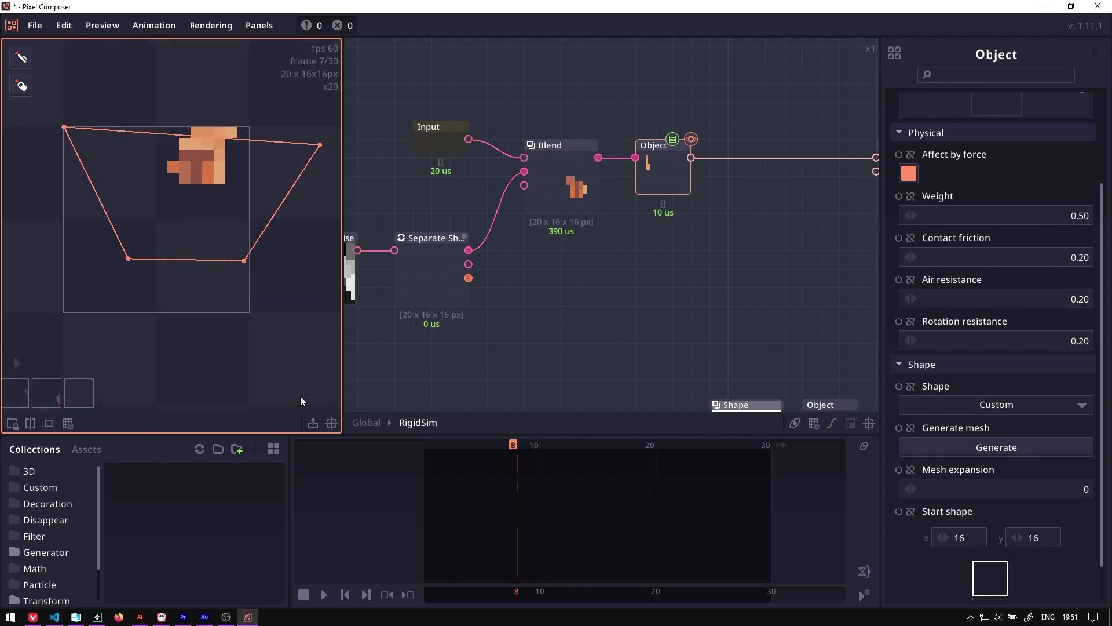
- Generate the crate Object's collision meshes automatically and check the outlines on several pieces
{"action": "left_click", "coordinate": [970, 427]}
{"action": "left_click", "coordinate": [999, 448]}
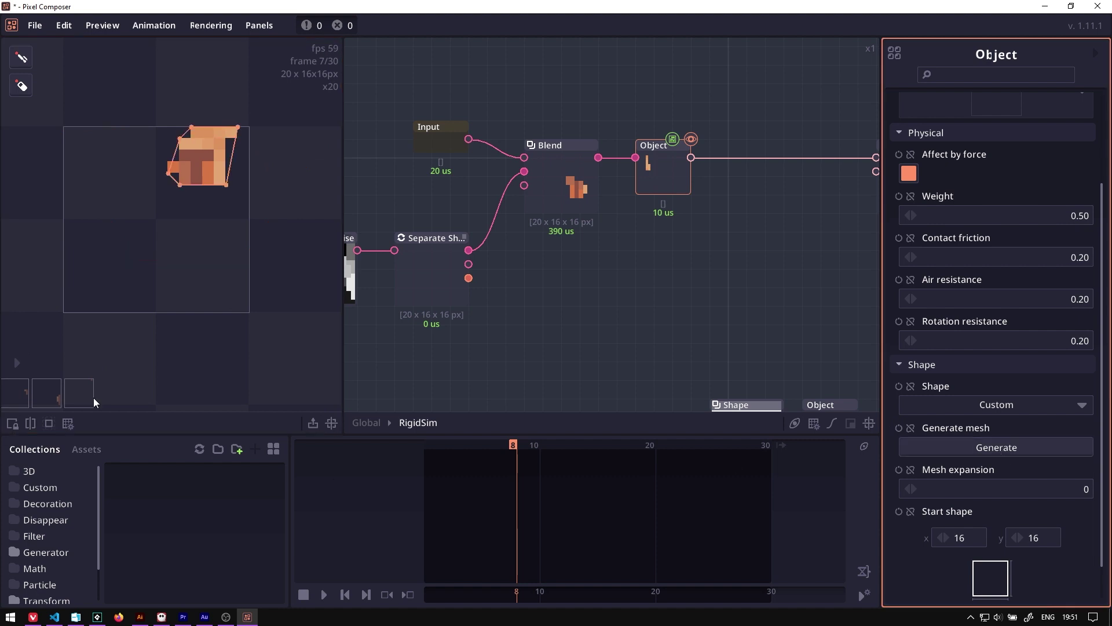
{"action": "left_click", "coordinate": [78, 391]}
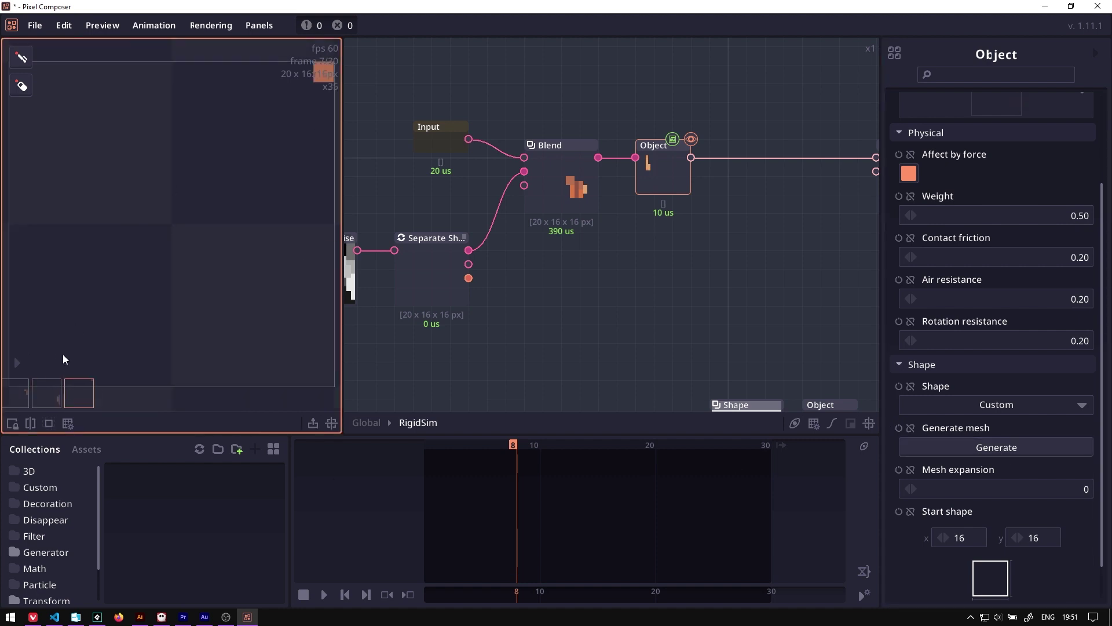
{"action": "left_click", "coordinate": [162, 402]}
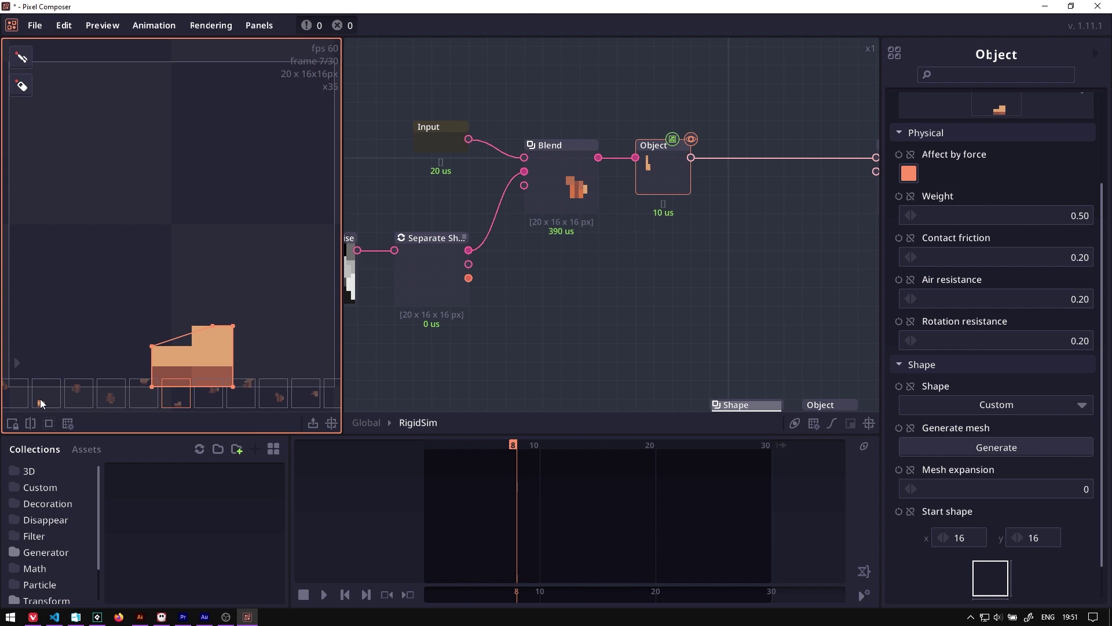
{"action": "left_click", "coordinate": [134, 402]}
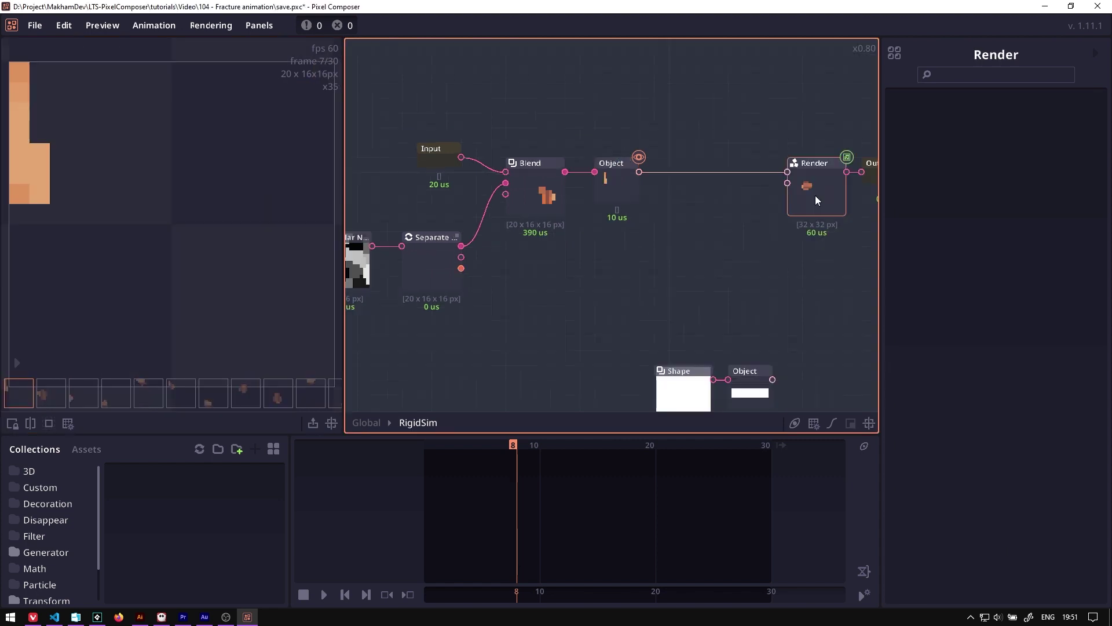
- Play the simulation with the Render node previewed and inspect how the generated mesh outlines fit several crate pieces
{"action": "left_click", "coordinate": [323, 594]}
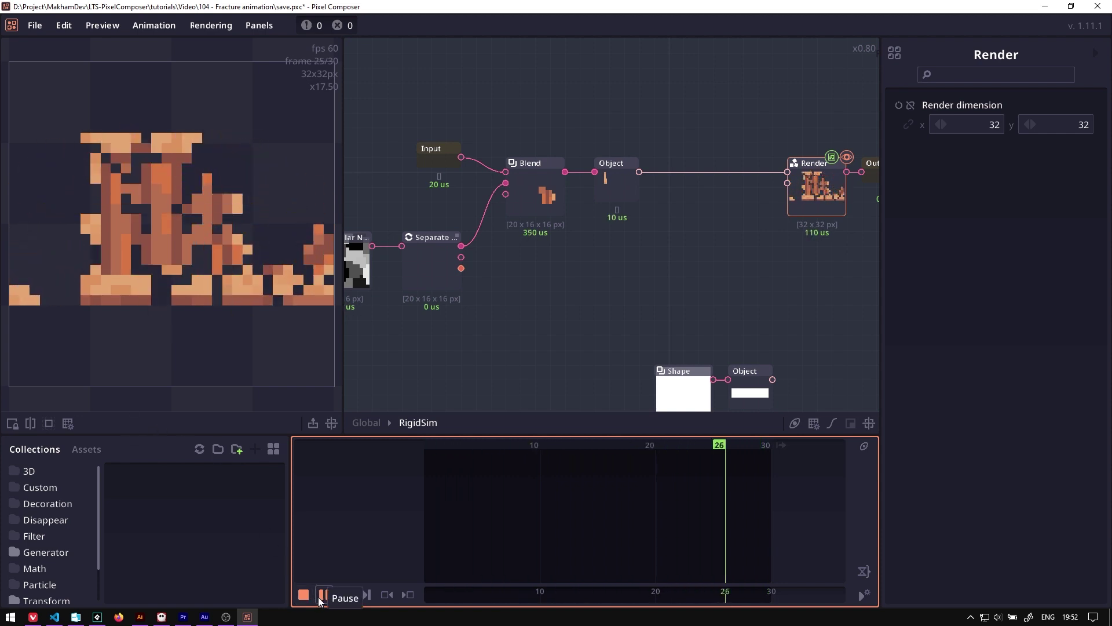
{"action": "left_click_drag", "start_coordinate": [607, 370], "coordinate": [617, 392]}
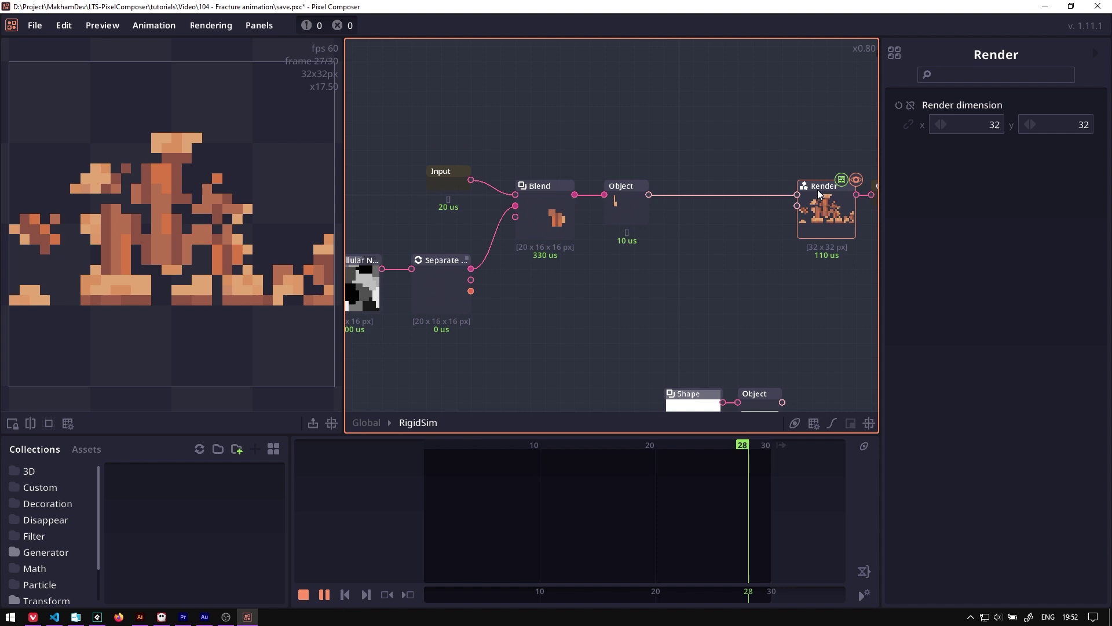
{"action": "left_click_drag", "start_coordinate": [681, 266], "coordinate": [703, 265]}
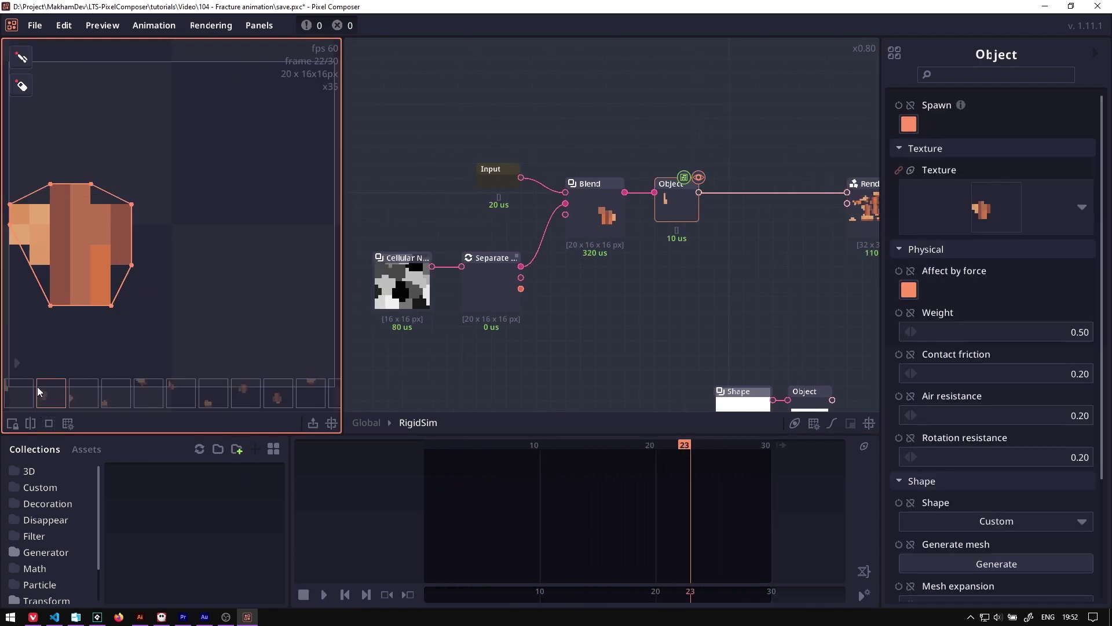
{"action": "left_click_drag", "start_coordinate": [91, 230], "coordinate": [103, 235]}
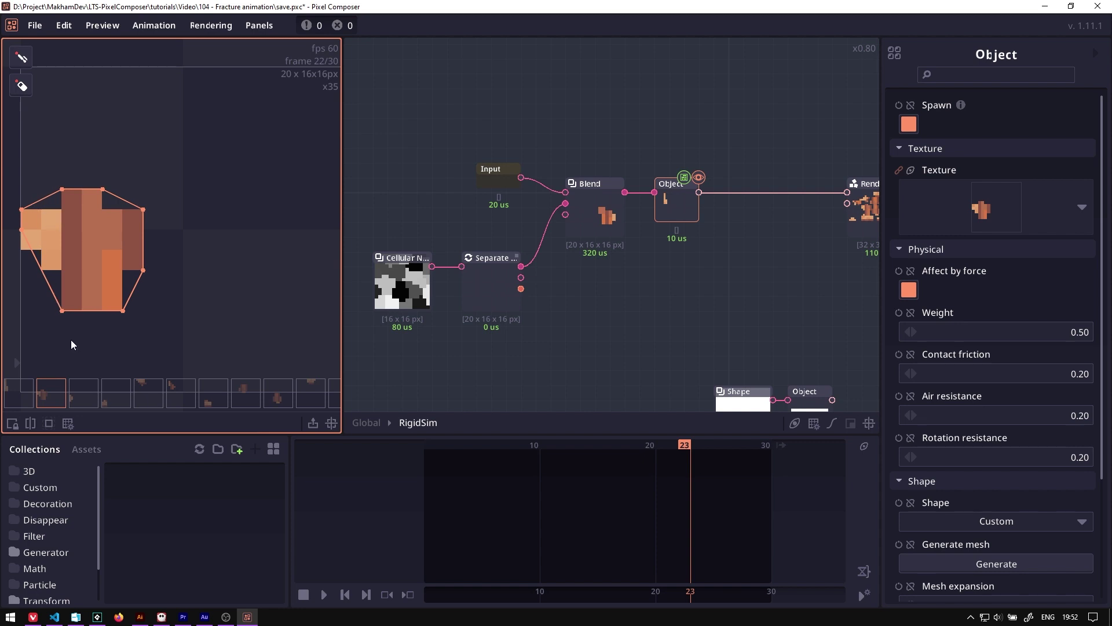
{"action": "left_click", "coordinate": [80, 403]}
{"action": "left_click", "coordinate": [124, 399]}
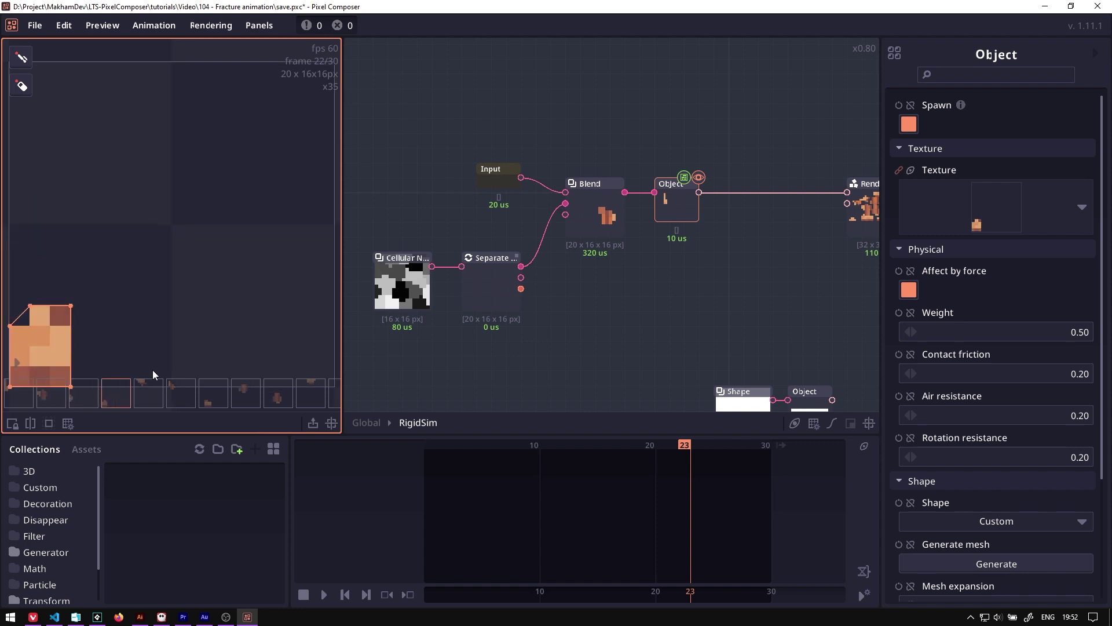
{"action": "left_click", "coordinate": [142, 385]}
- Set the crate Object's mesh expansion to -1 and regenerate its collision meshes
{"action": "left_click", "coordinate": [767, 226]}
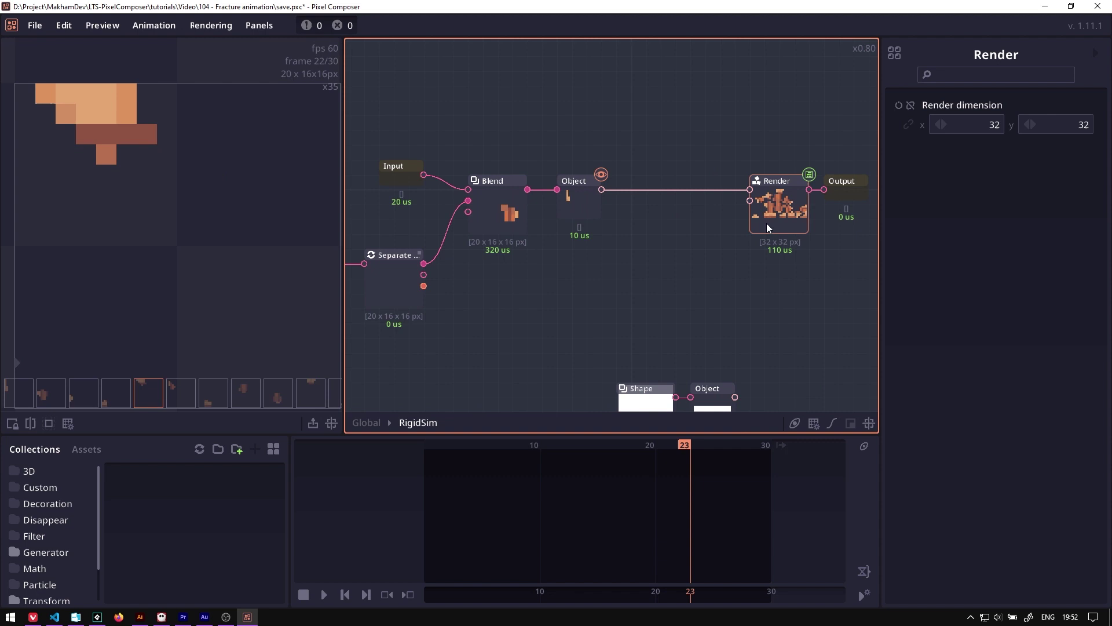
{"action": "double_click", "coordinate": [767, 224]}
{"action": "left_click", "coordinate": [580, 202]}
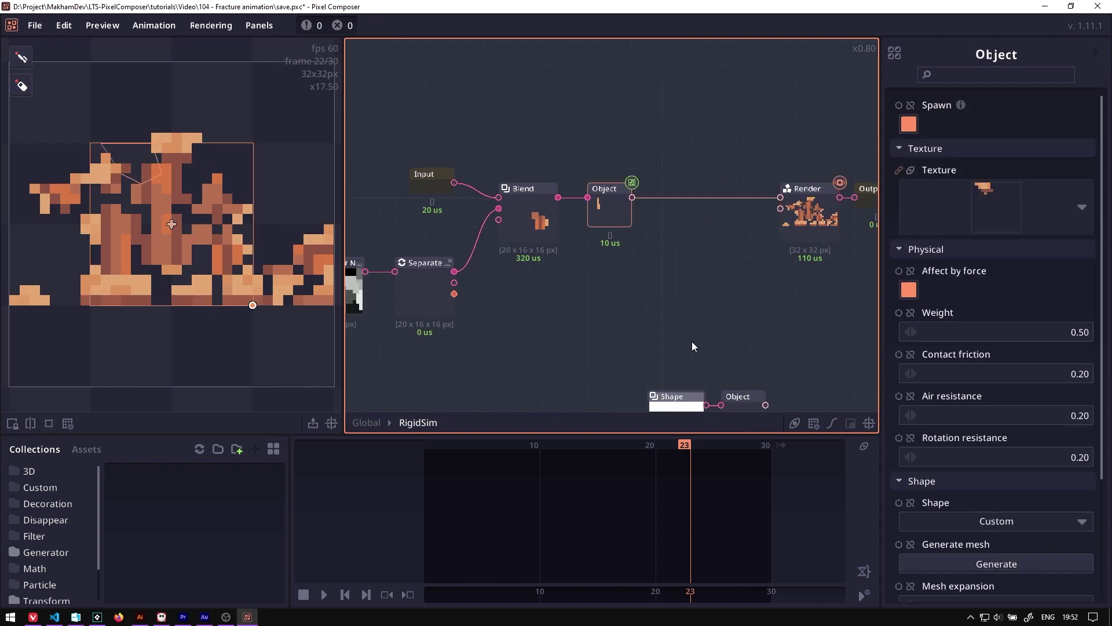
{"action": "scroll", "coordinate": [1004, 328], "scroll_direction": "down", "scroll_amount": 5}
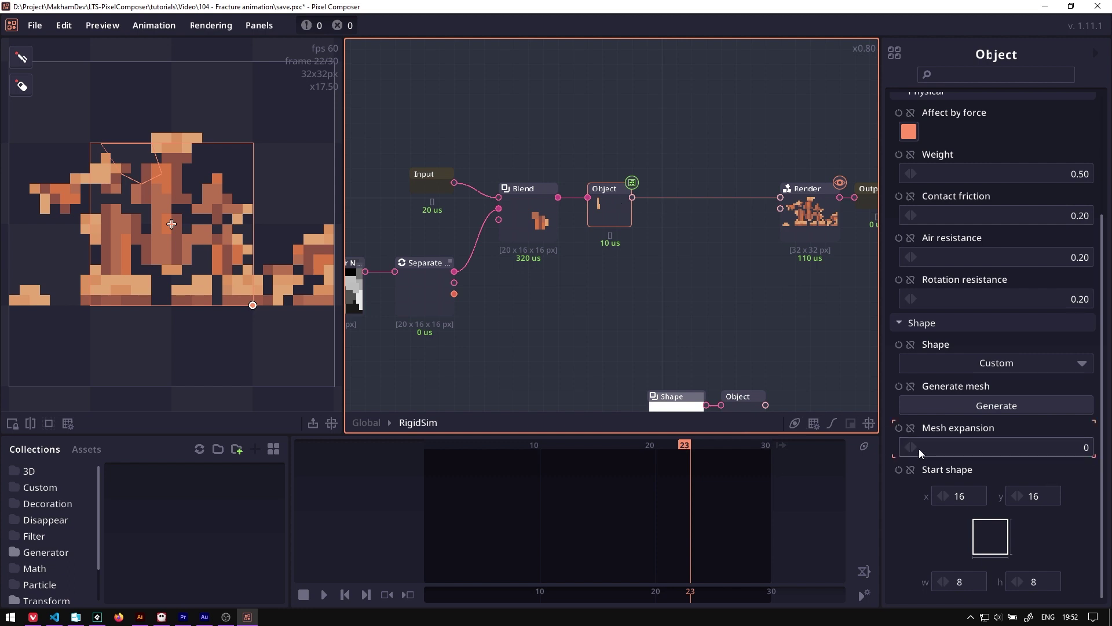
{"action": "left_click", "coordinate": [948, 445]}
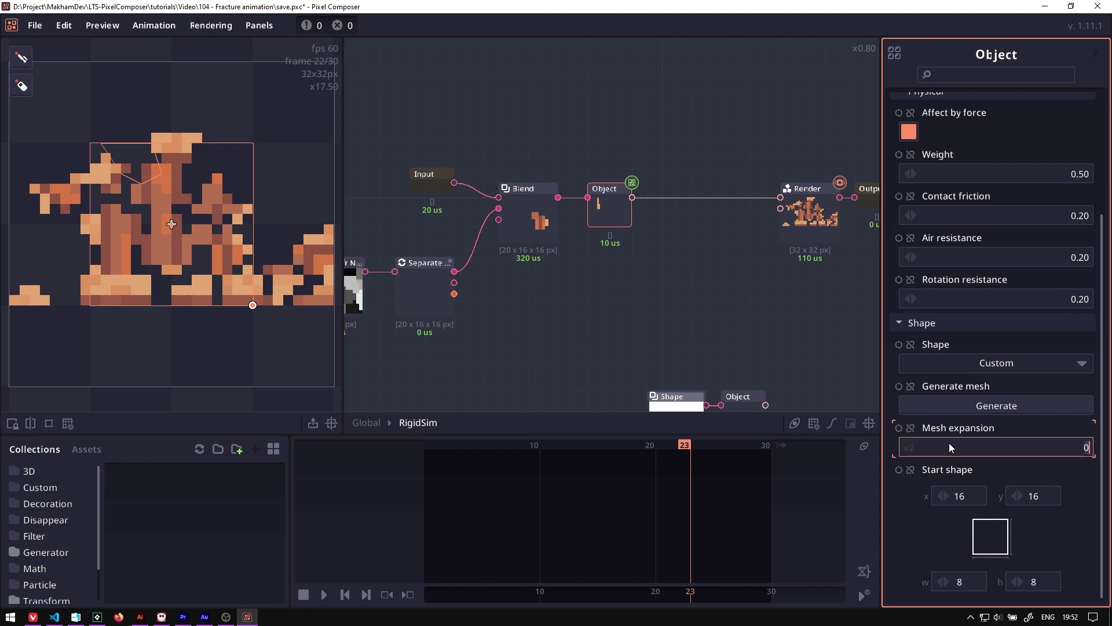
{"action": "type", "text": "-1"}
{"action": "double_click", "coordinate": [605, 208]}
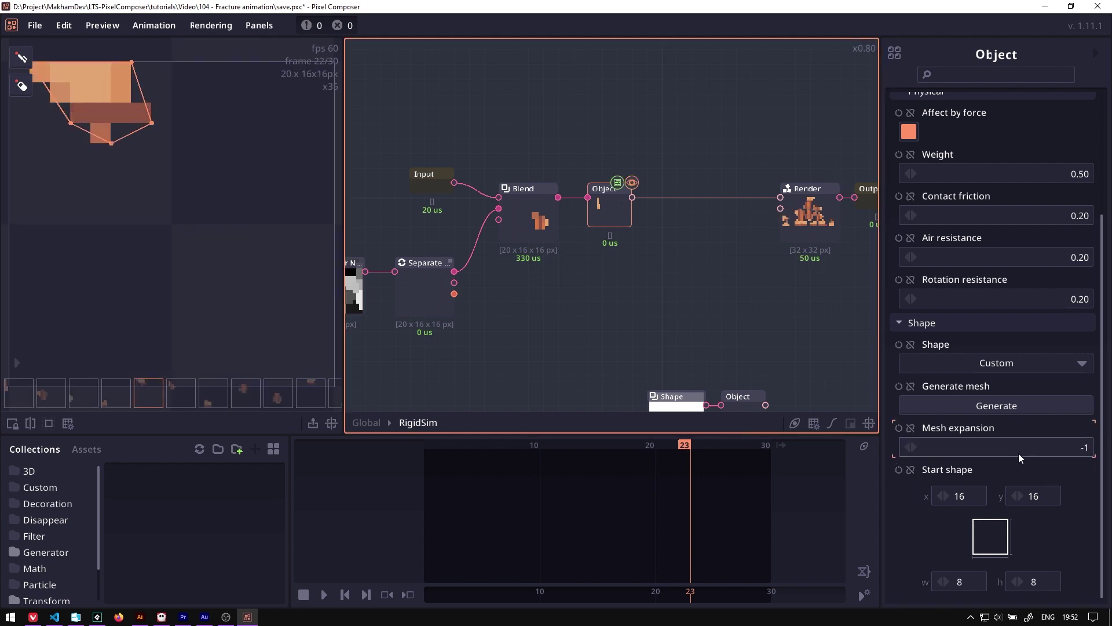
{"action": "left_click", "coordinate": [1008, 406]}
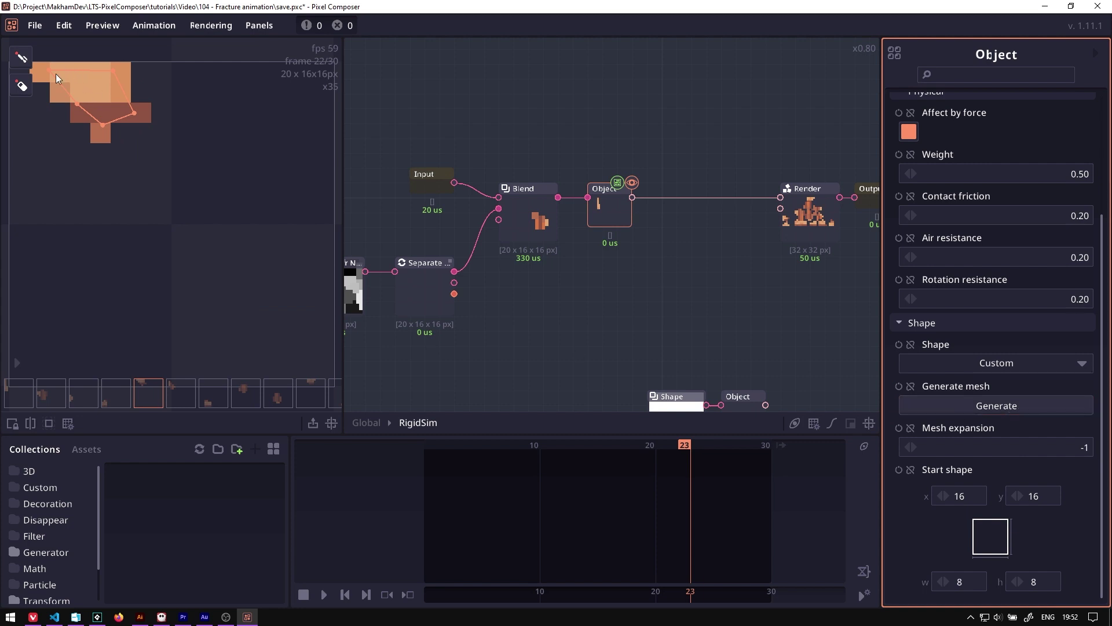
- Check the contracted collision meshes on several crate pieces
{"action": "left_click", "coordinate": [168, 383]}
{"action": "left_click", "coordinate": [206, 381]}
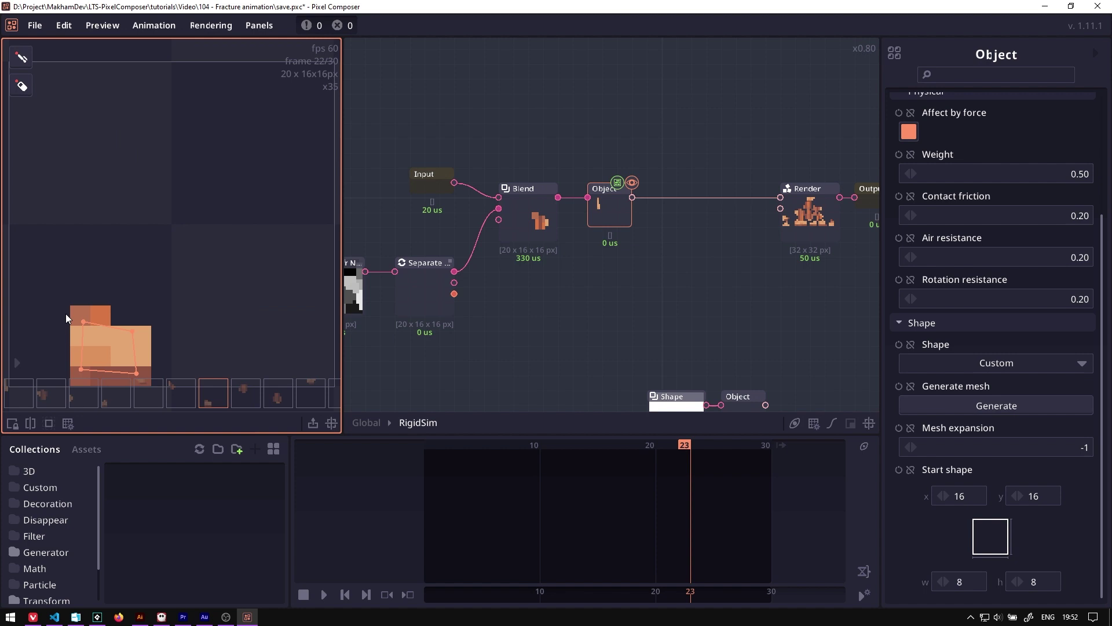
{"action": "left_click", "coordinate": [238, 388]}
- Replay the simulation from the first frame with the Render node previewed and pause it at frame 9
{"action": "left_click", "coordinate": [304, 595]}
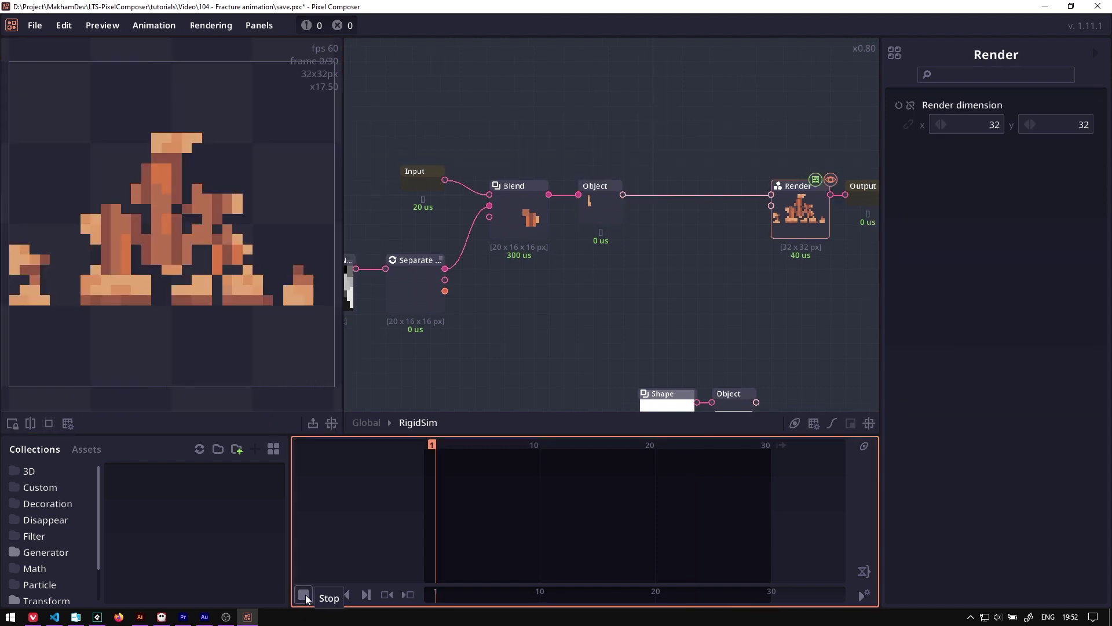
{"action": "left_click", "coordinate": [324, 596]}
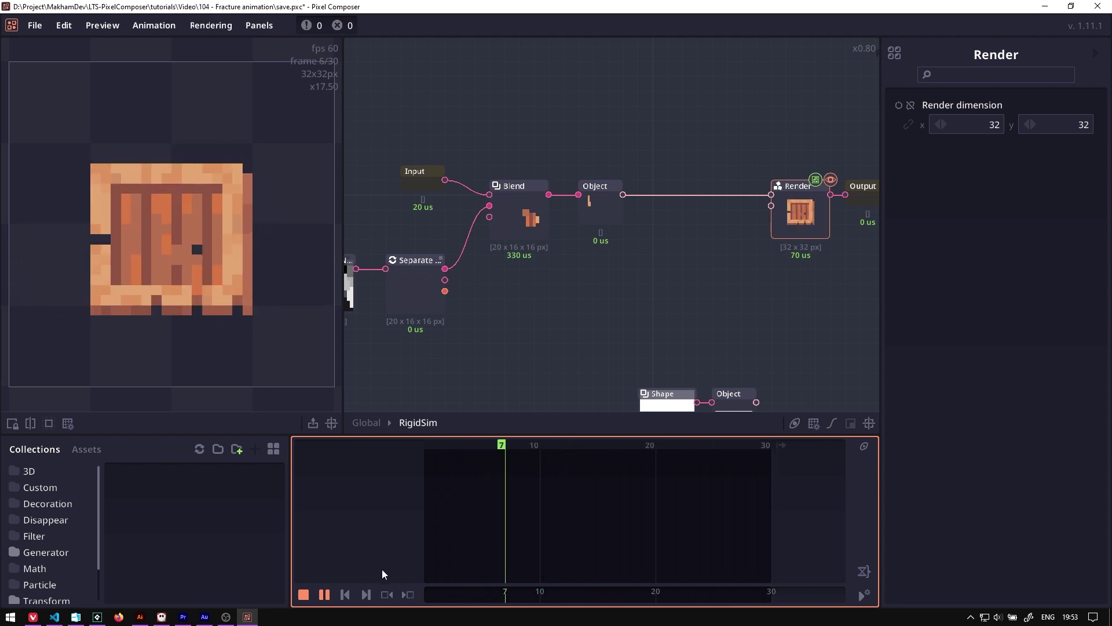
{"action": "left_click", "coordinate": [325, 595]}
- Insert an Activate Physics node between the crate Object and the Render node
{"action": "left_click_drag", "start_coordinate": [641, 236], "coordinate": [597, 239]}
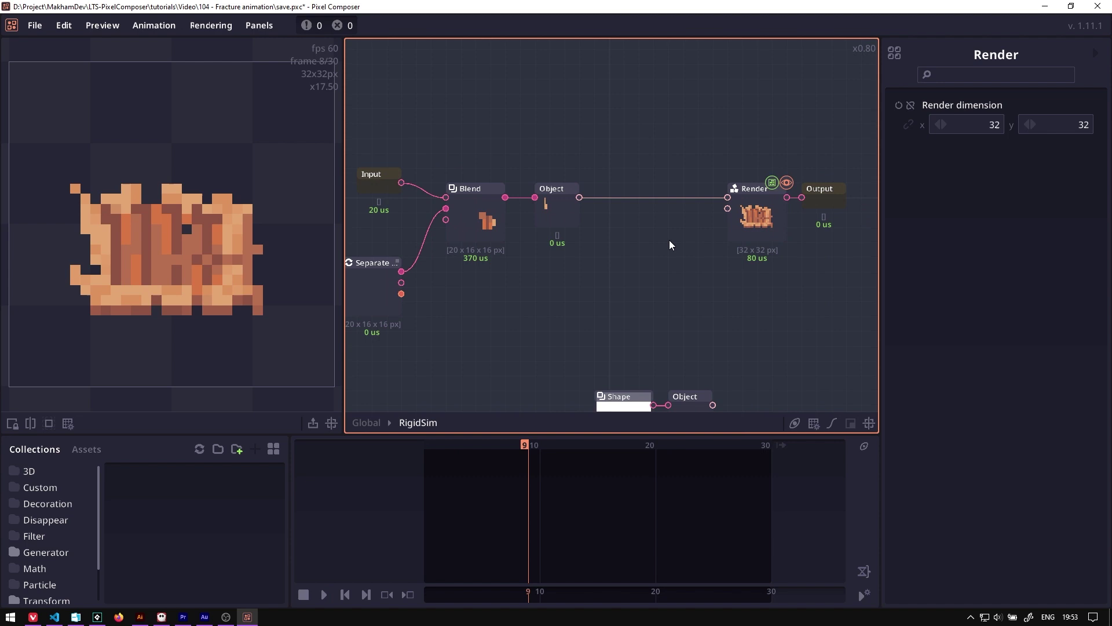
{"action": "double_click", "coordinate": [606, 197]}
{"action": "scroll", "coordinate": [854, 339], "scroll_direction": "down", "scroll_amount": 2}
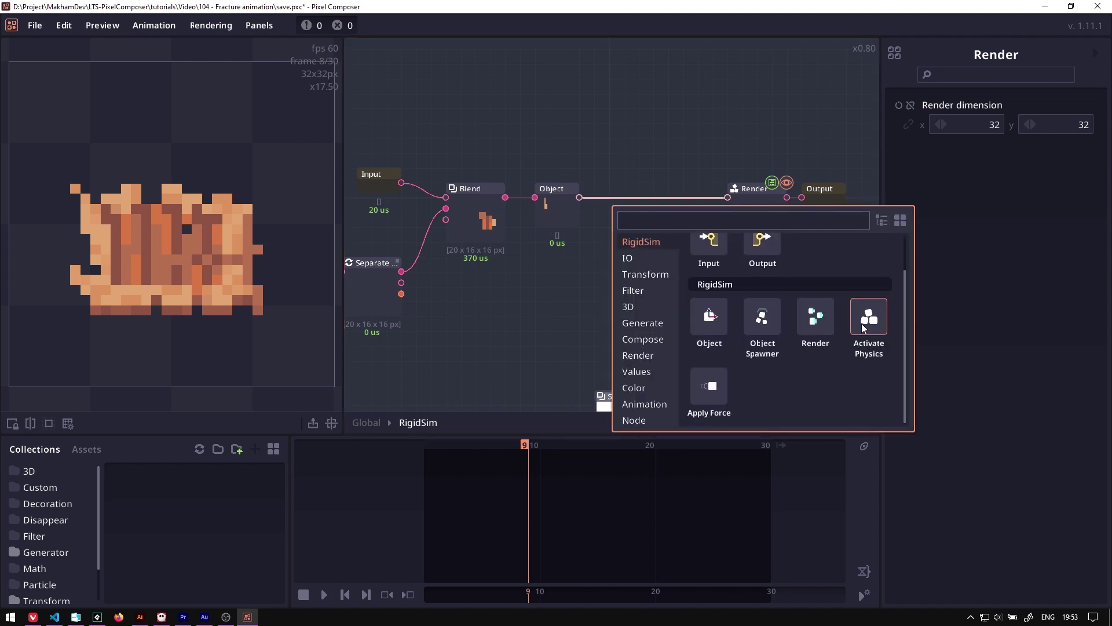
{"action": "left_click", "coordinate": [866, 322]}
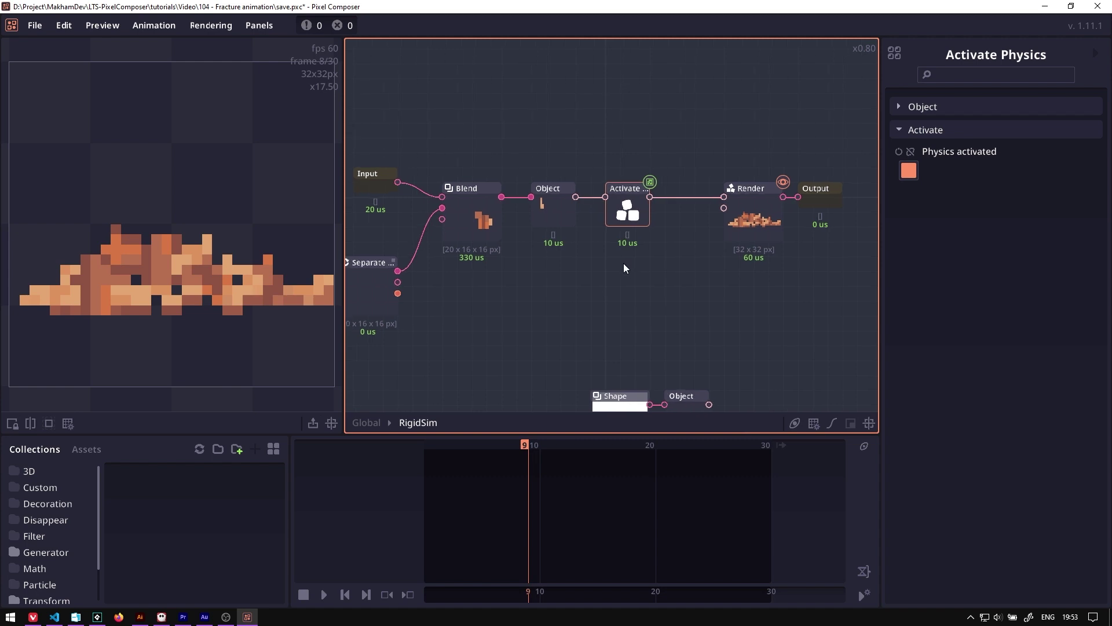
- Turn off Physics activated on the Activate Physics node, then play the simulation and pause it at frame 3
{"action": "left_click", "coordinate": [907, 171]}
{"action": "key", "text": "space"}
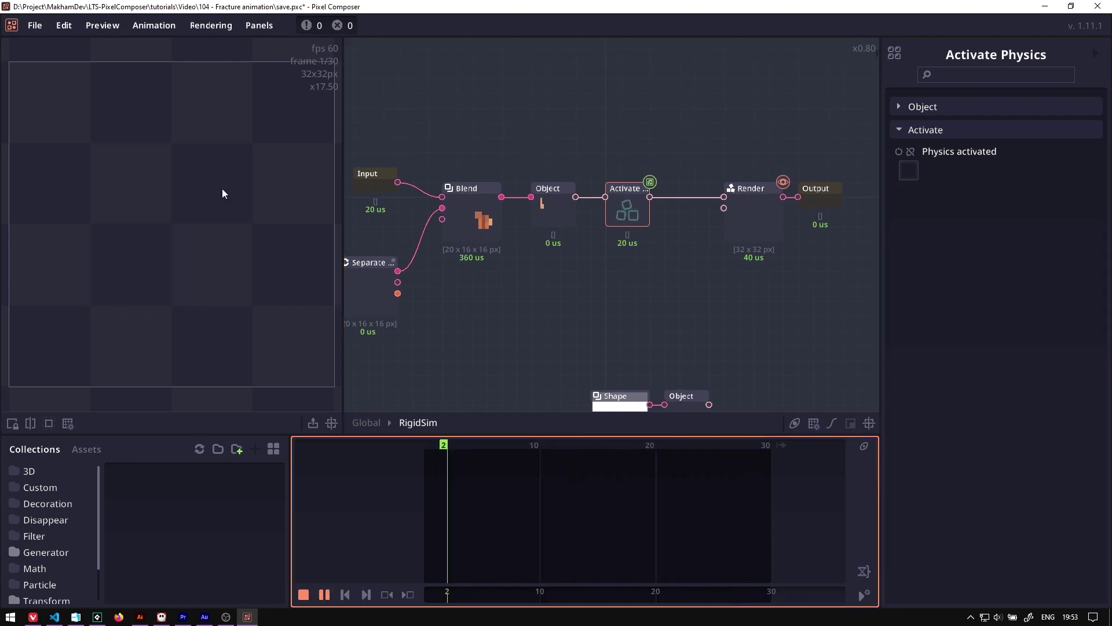
{"action": "key", "text": "space"}
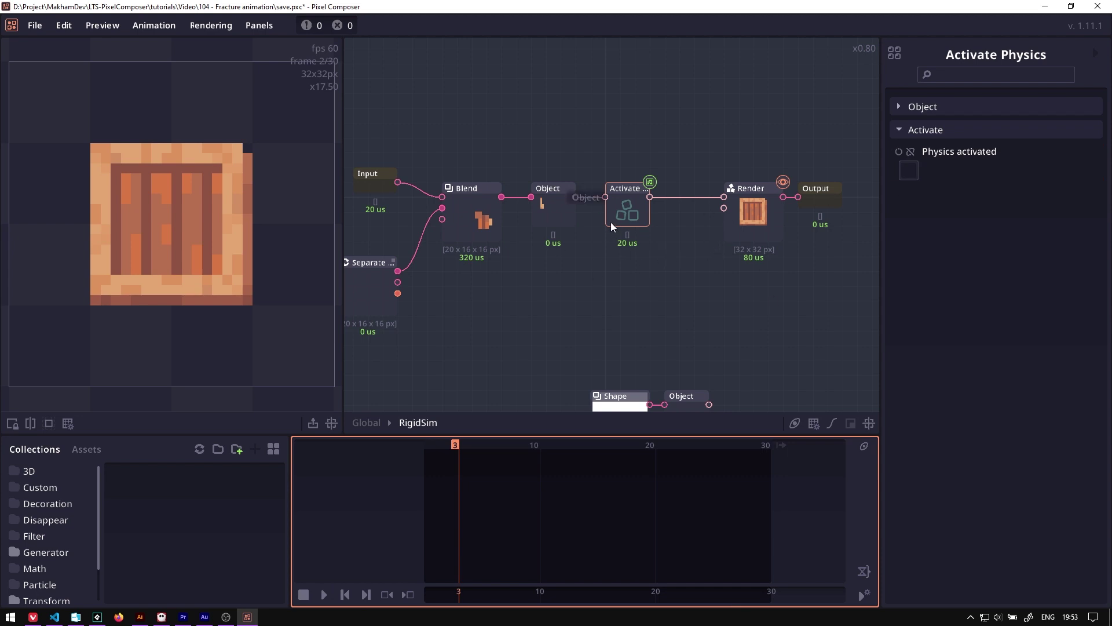
- Keyframe Physics activated off at frame 1 and on at frame 10, then play the simulation and pause it at frame 22
{"action": "left_click", "coordinate": [899, 151]}
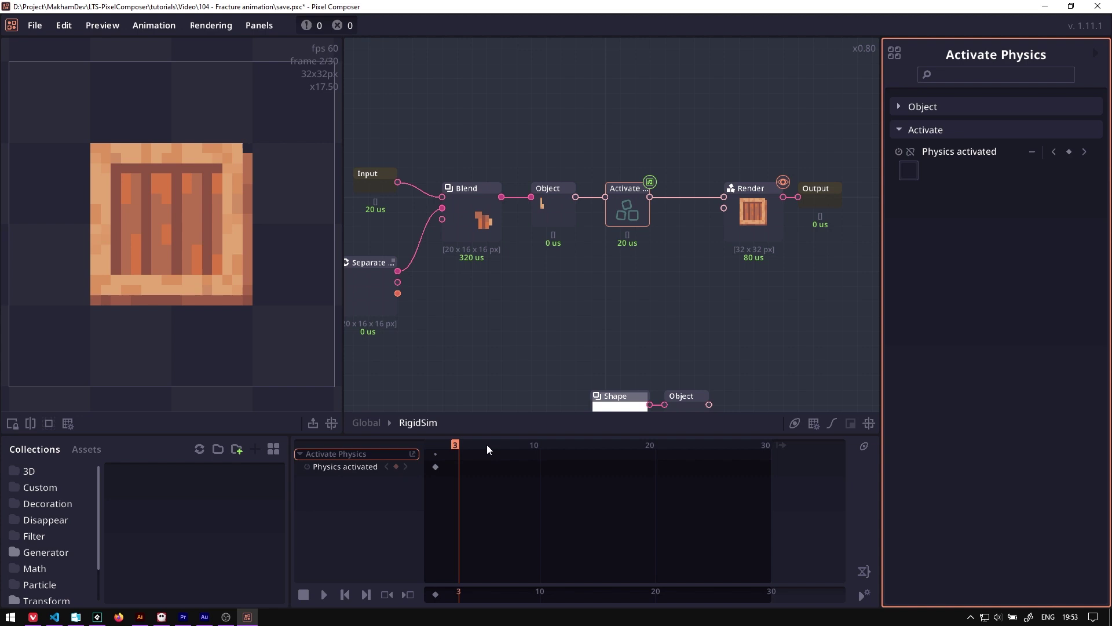
{"action": "left_click", "coordinate": [537, 446]}
{"action": "left_click", "coordinate": [908, 170]}
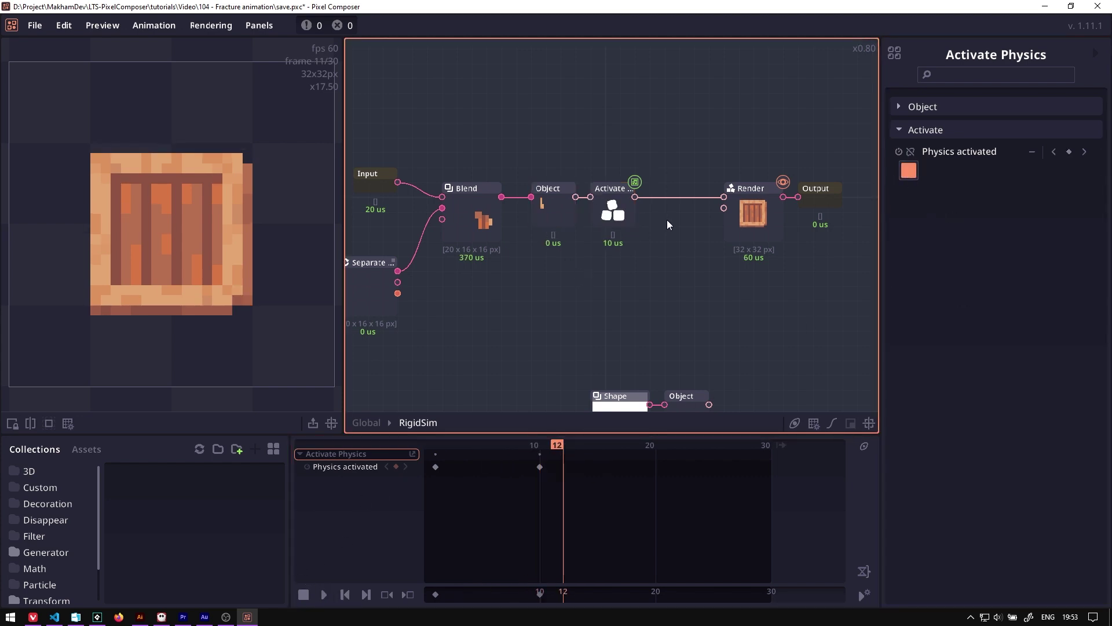
{"action": "left_click_drag", "start_coordinate": [638, 249], "coordinate": [632, 249]}
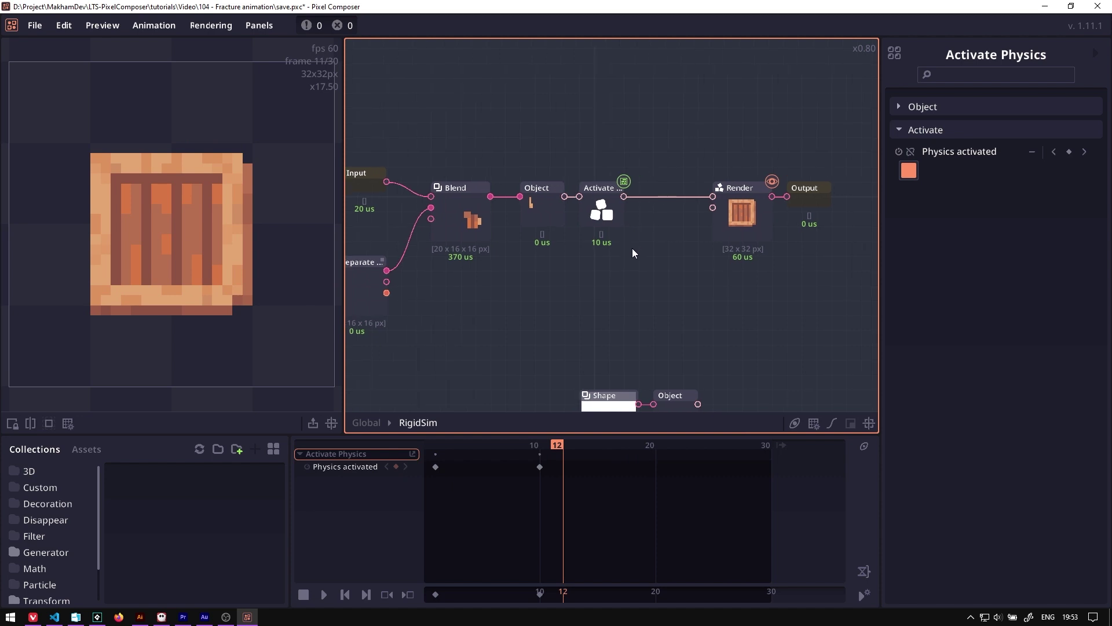
{"action": "left_click", "coordinate": [325, 599]}
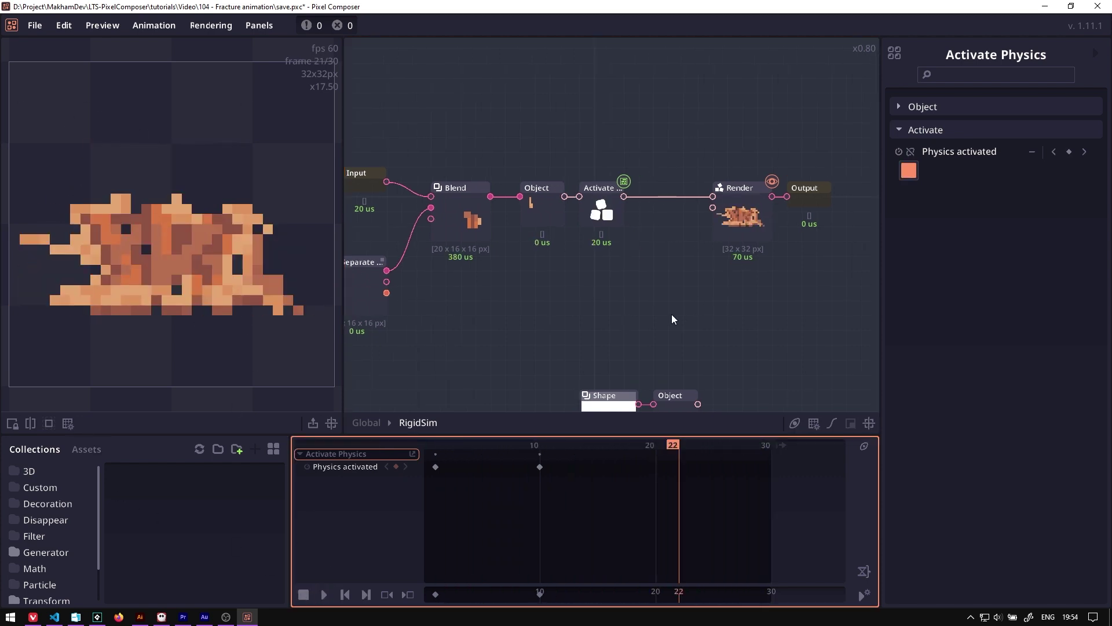
{"action": "left_click", "coordinate": [672, 314]}
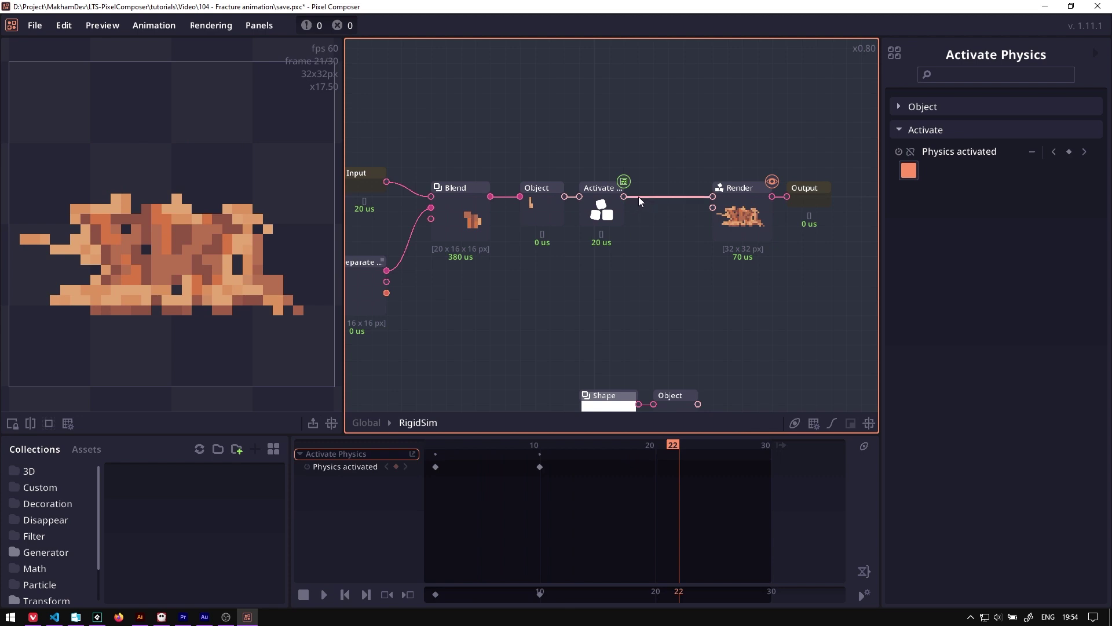
- Insert an Apply Force node between the Activate Physics and Render nodes
{"action": "double_click", "coordinate": [639, 197]}
{"action": "scroll", "coordinate": [745, 399], "scroll_direction": "down", "scroll_amount": 1}
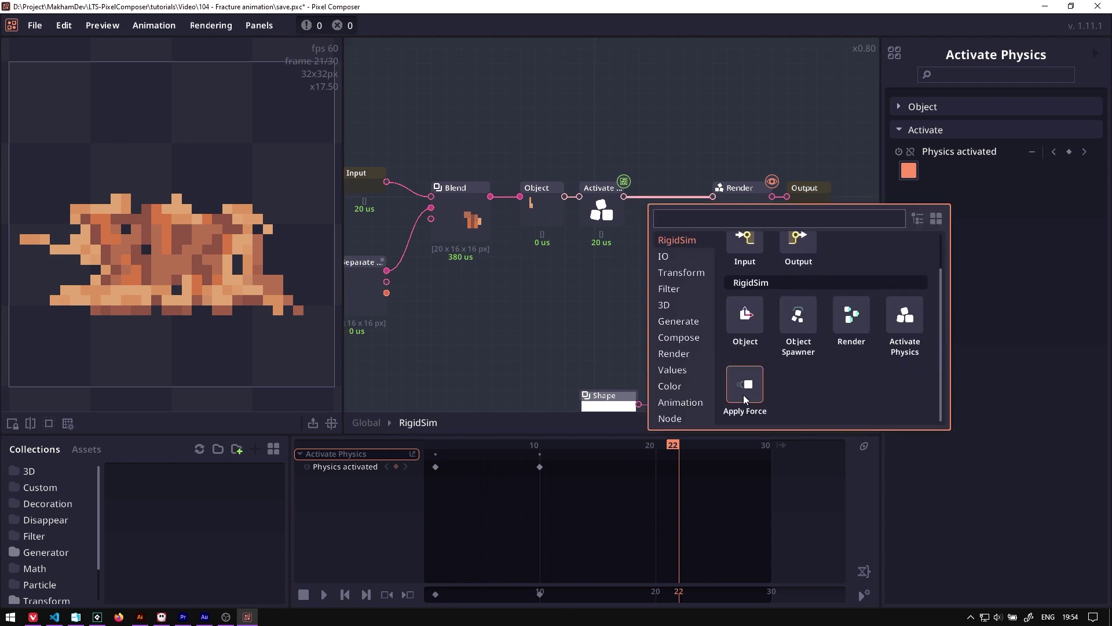
{"action": "left_click", "coordinate": [745, 391]}
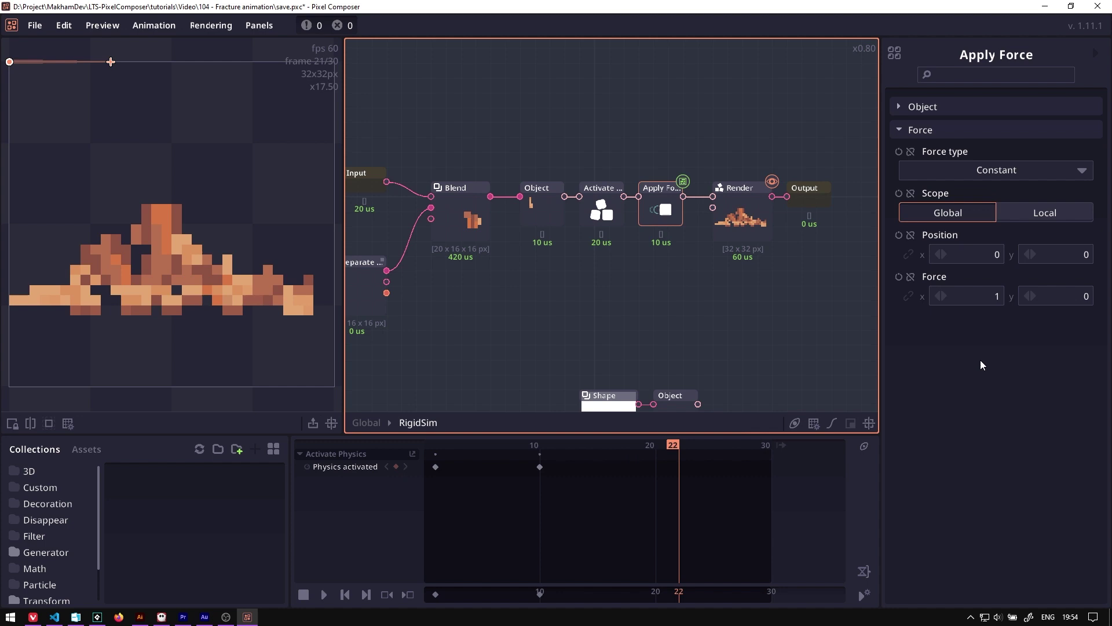
- Set the force type to Explode, centred at 16, 22 with a range of 13.20 and apply frame 10
{"action": "left_click", "coordinate": [920, 171]}
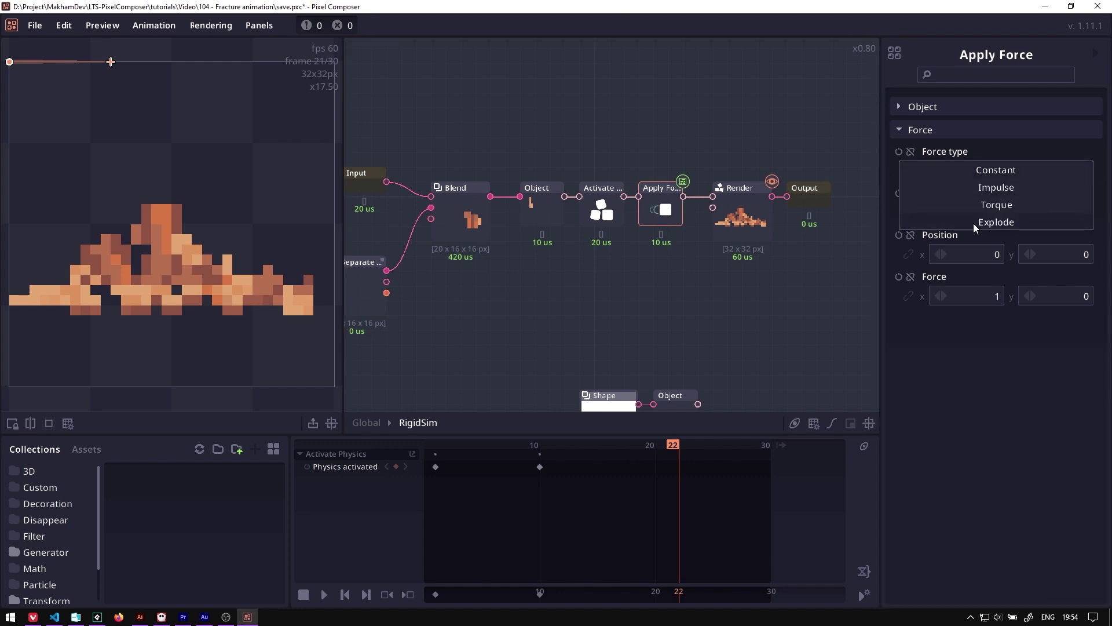
{"action": "left_click", "coordinate": [973, 223]}
{"action": "left_click_drag", "start_coordinate": [9, 62], "coordinate": [174, 291]}
{"action": "left_click_drag", "start_coordinate": [255, 285], "coordinate": [307, 285]}
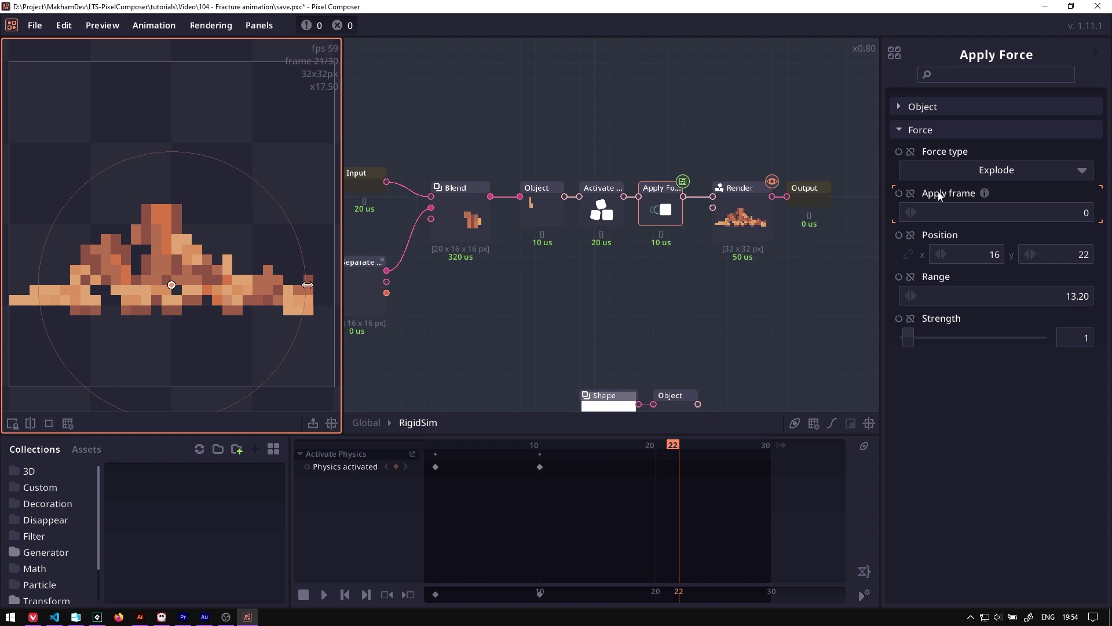
{"action": "left_click", "coordinate": [959, 215]}
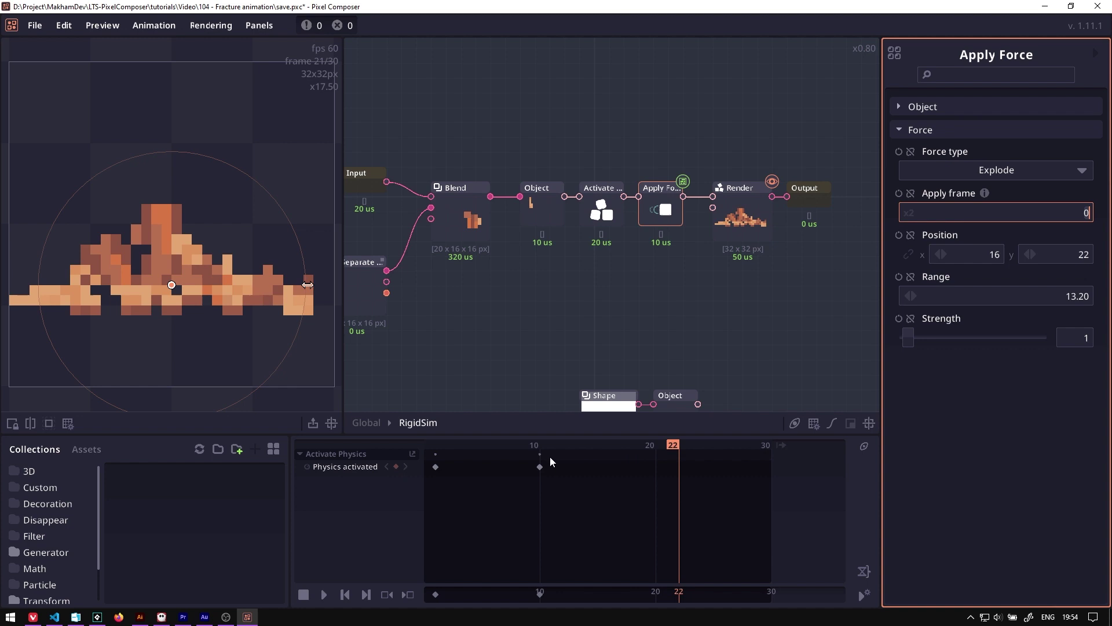
{"action": "type", "text": "10"}
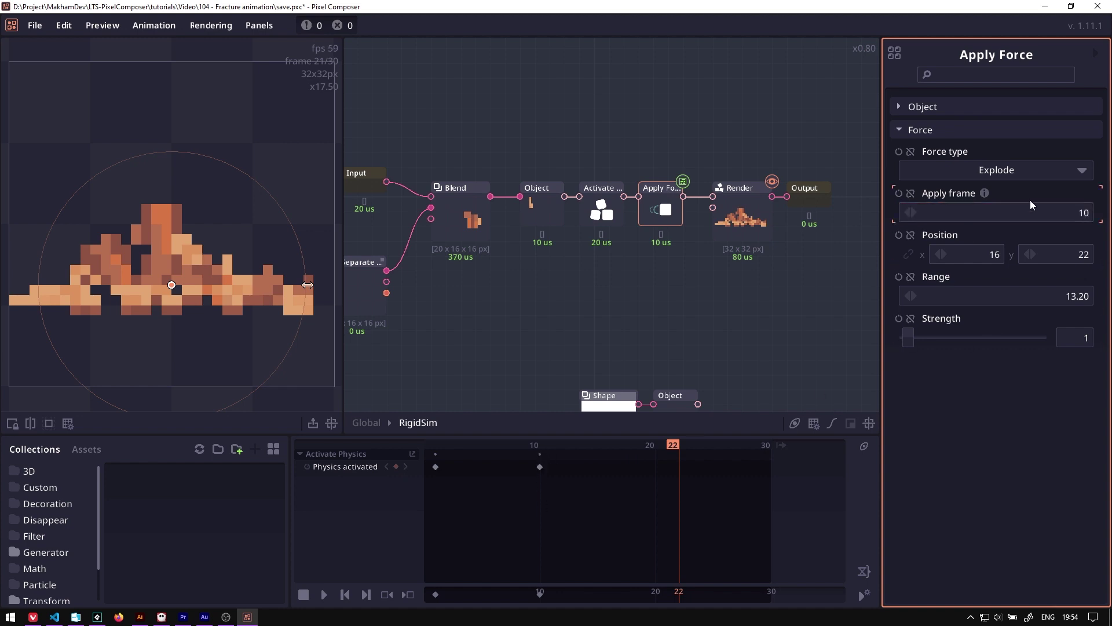
- Select the Render node, play the simulation from the first frame and pause it at frame 17
{"action": "left_click", "coordinate": [764, 221]}
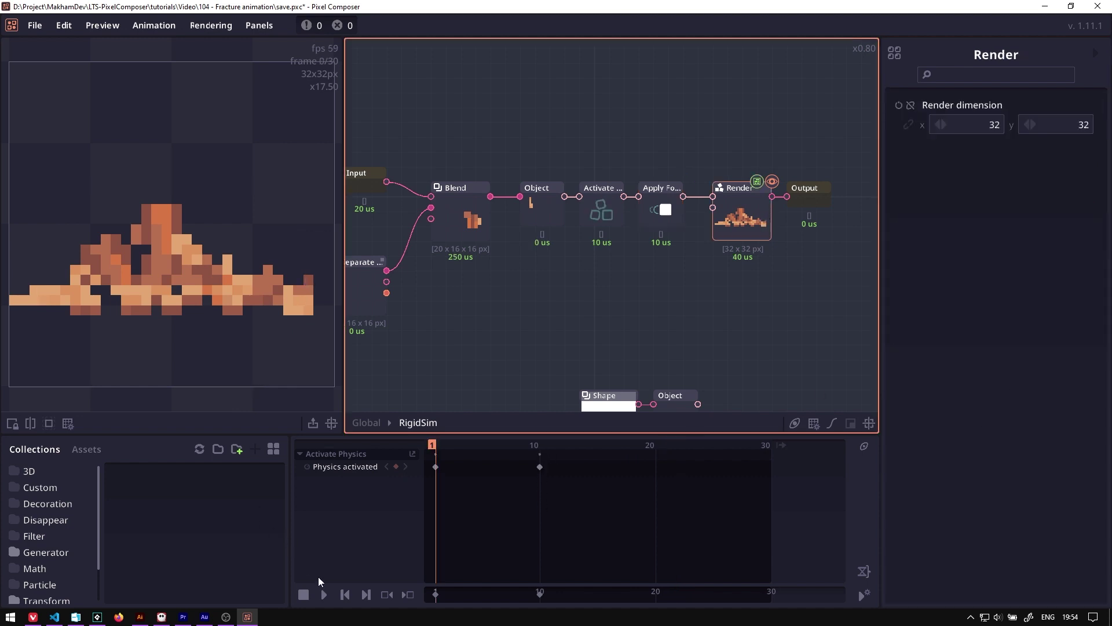
{"action": "left_click", "coordinate": [324, 594]}
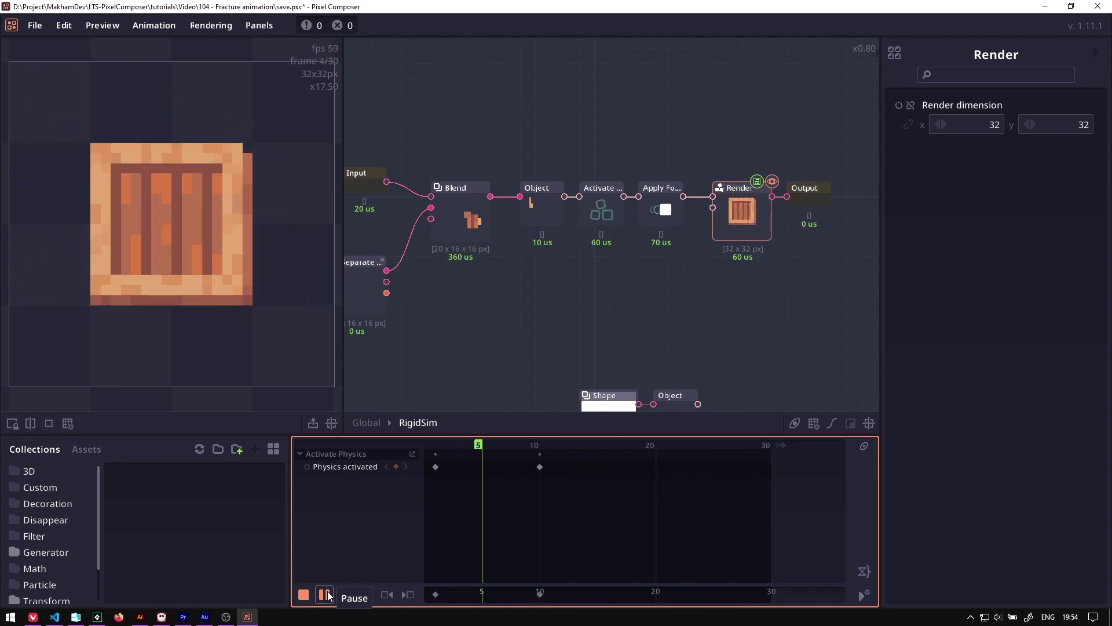
{"action": "left_click", "coordinate": [325, 594]}
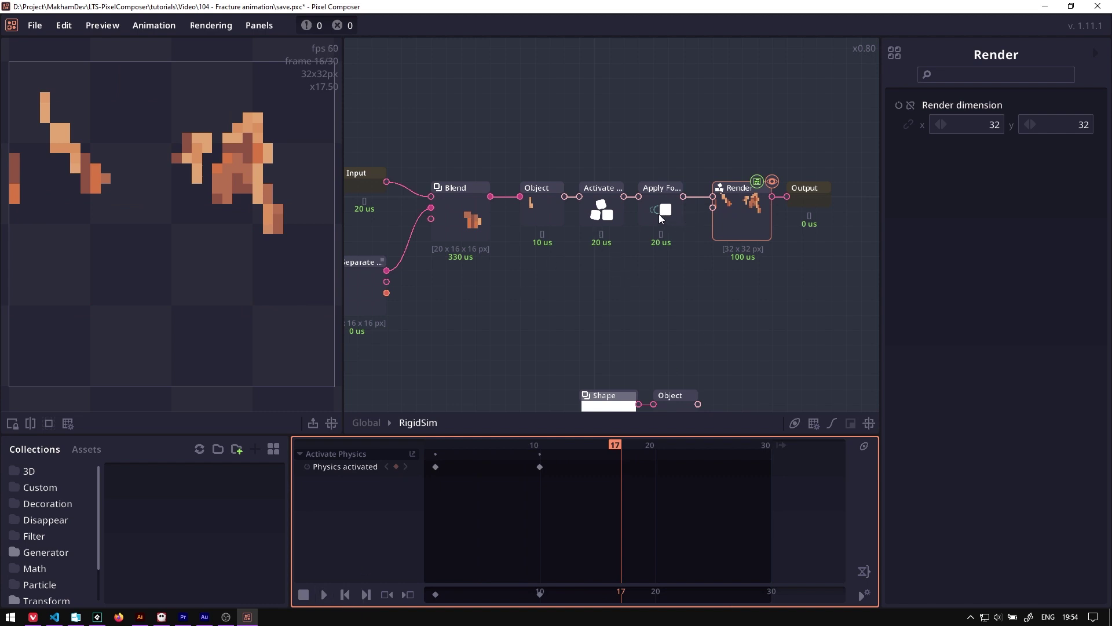
- Set the Apply Force strength to 0.25, then replay the simulation and pause it at frame 8
{"action": "left_click", "coordinate": [658, 214]}
{"action": "left_click", "coordinate": [1069, 337]}
{"action": "type", "text": "0.25"}
{"action": "key", "text": "Return"}
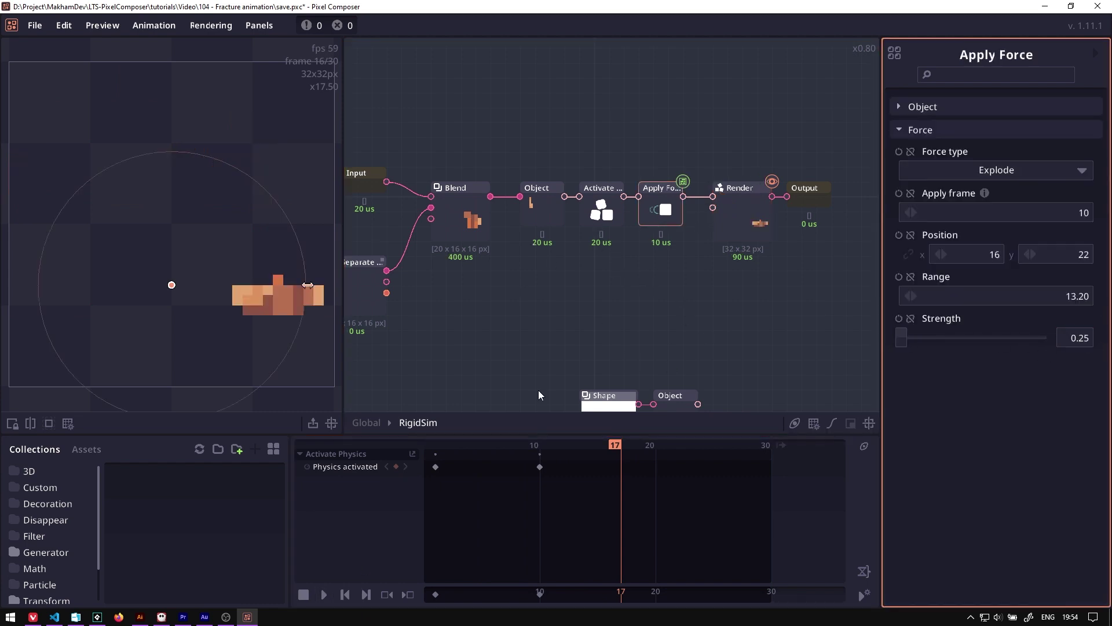
{"action": "left_click", "coordinate": [324, 594]}
{"action": "left_click", "coordinate": [324, 596]}
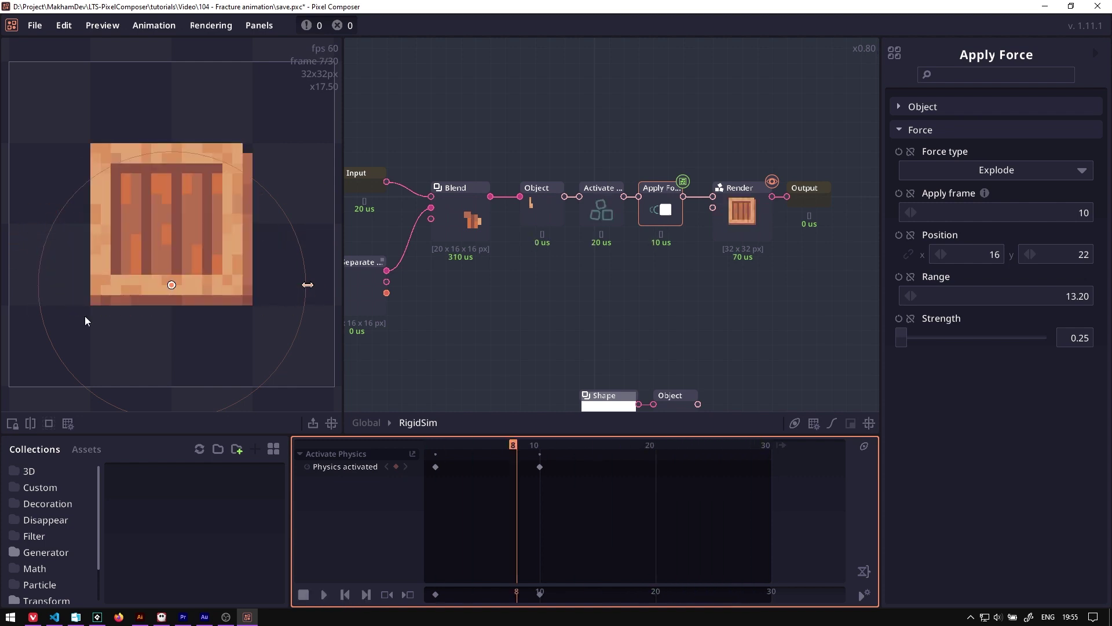
- Move the explosion centre up to 16, 17 and replay the simulation, pausing it at frame 6
{"action": "left_click_drag", "start_coordinate": [172, 285], "coordinate": [172, 234]}
{"action": "left_click", "coordinate": [324, 594]}
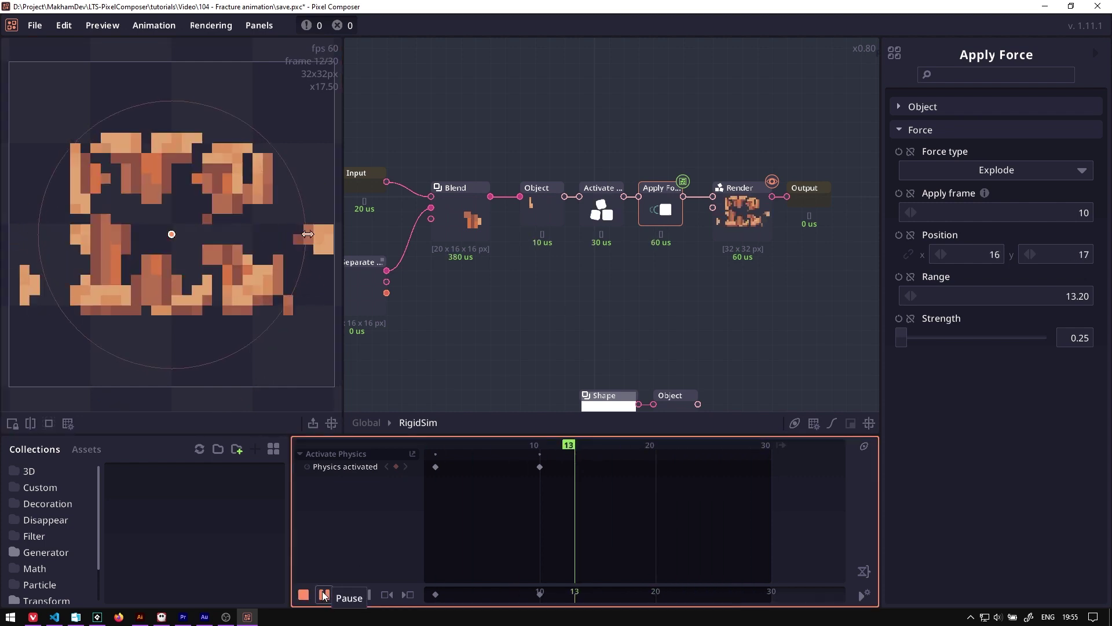
{"action": "left_click", "coordinate": [317, 597]}
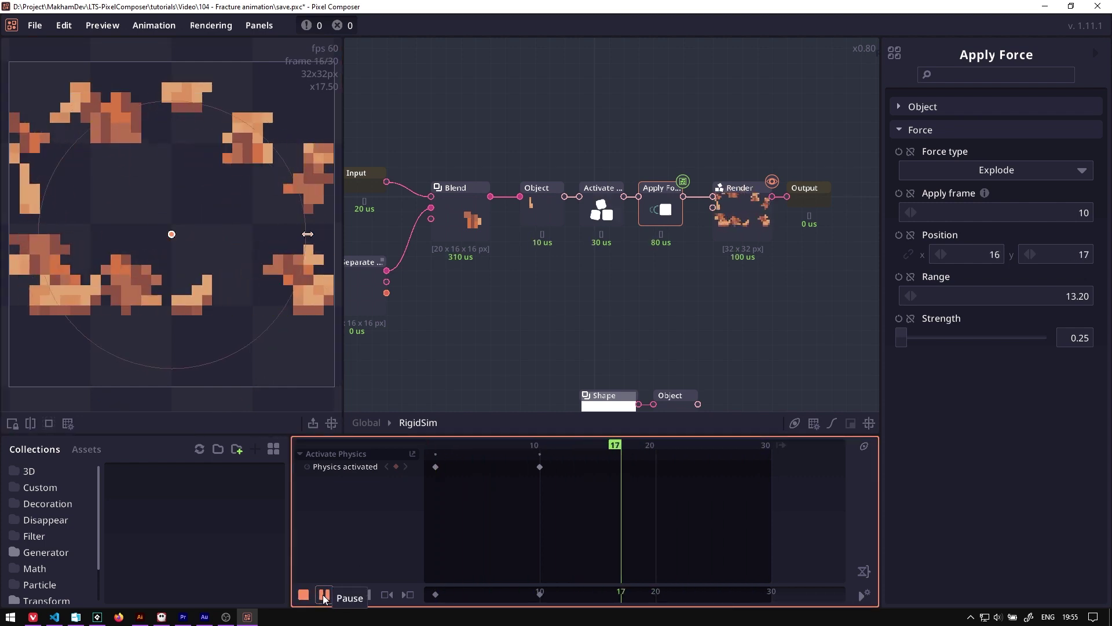
{"action": "left_click", "coordinate": [307, 596]}
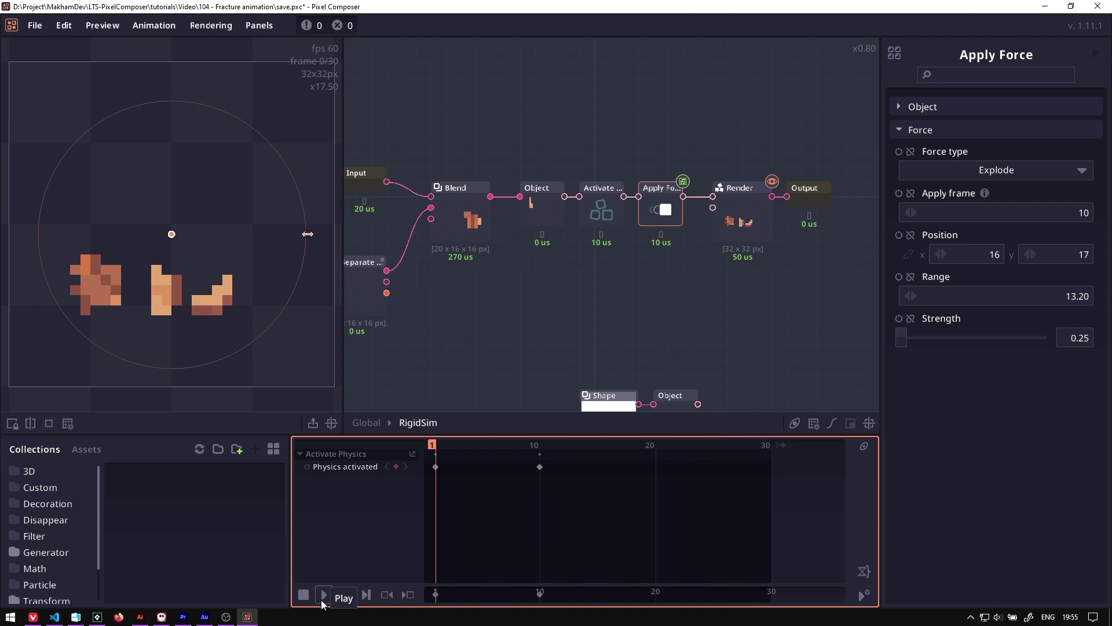
{"action": "left_click", "coordinate": [324, 595]}
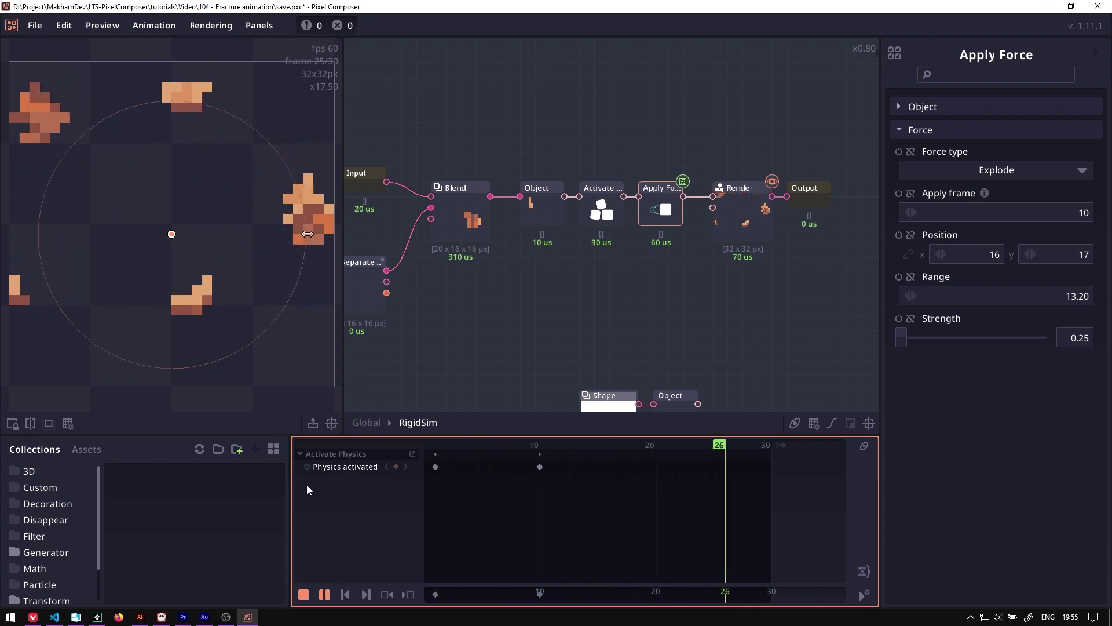
{"action": "key", "text": "space"}
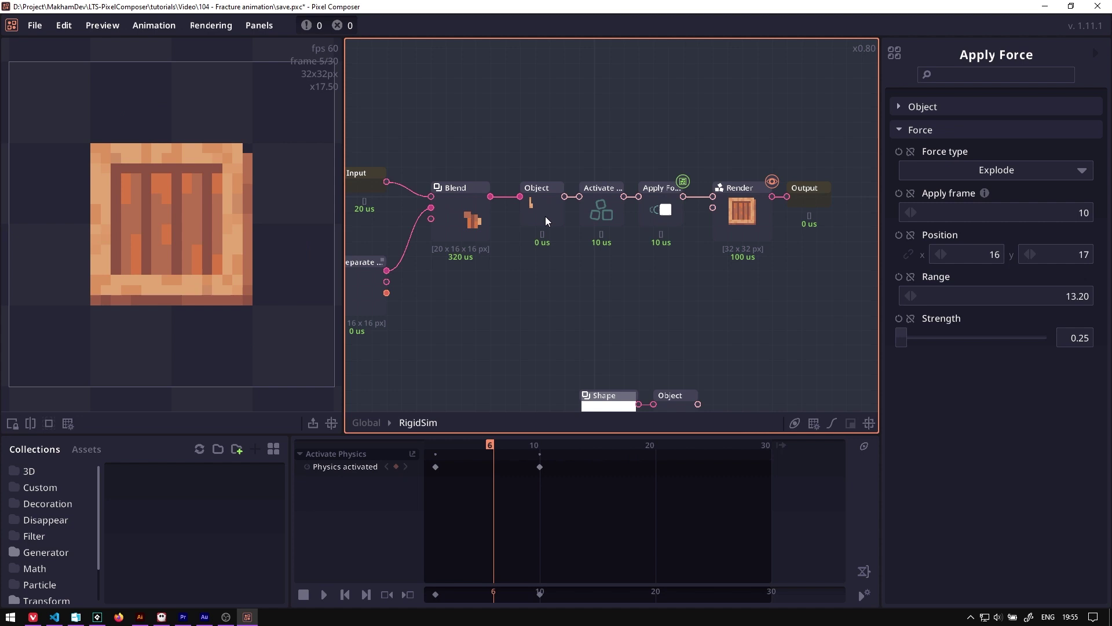
- Set the crate Object's contact friction to 1 and replay the simulation with the Render node selected
{"action": "left_click", "coordinate": [545, 217]}
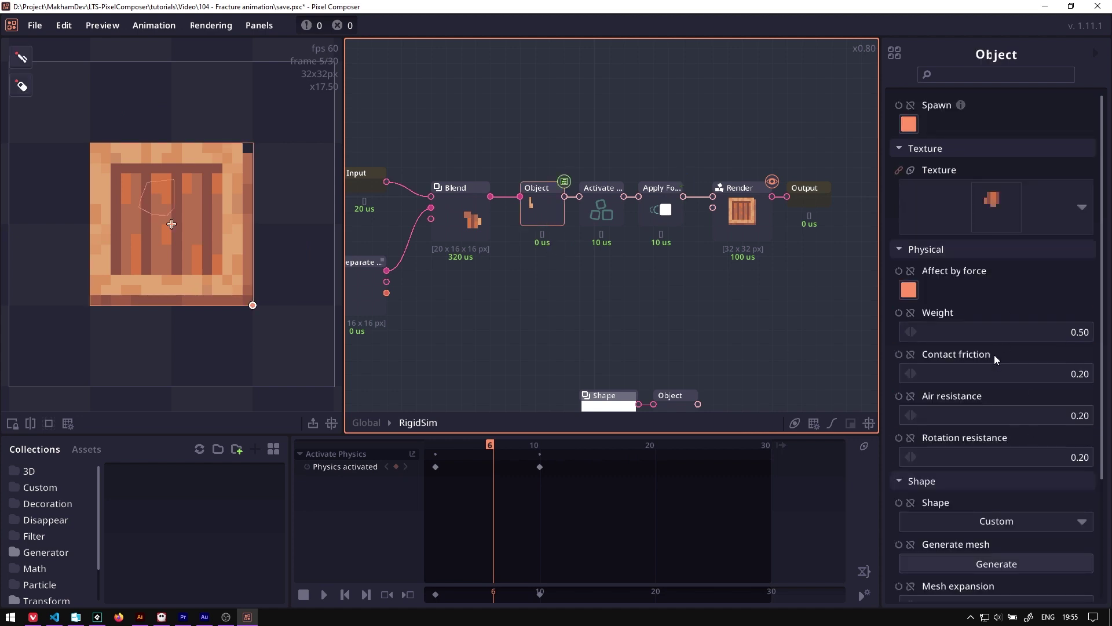
{"action": "left_click", "coordinate": [964, 378]}
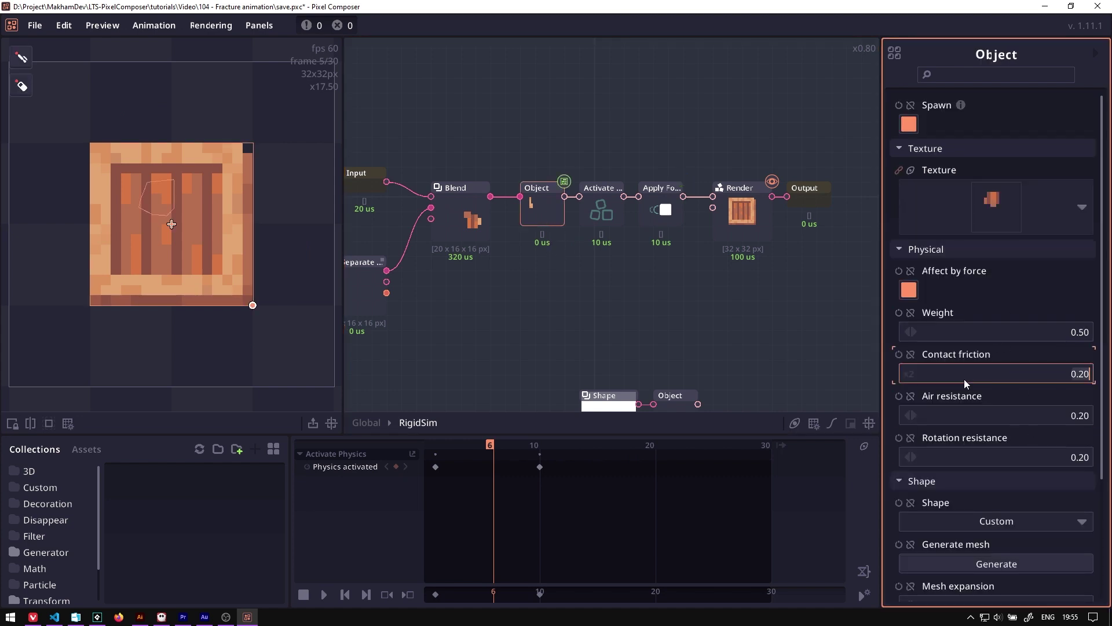
{"action": "type", "text": "1"}
{"action": "left_click", "coordinate": [497, 320]}
{"action": "left_click_drag", "start_coordinate": [605, 273], "coordinate": [593, 190]}
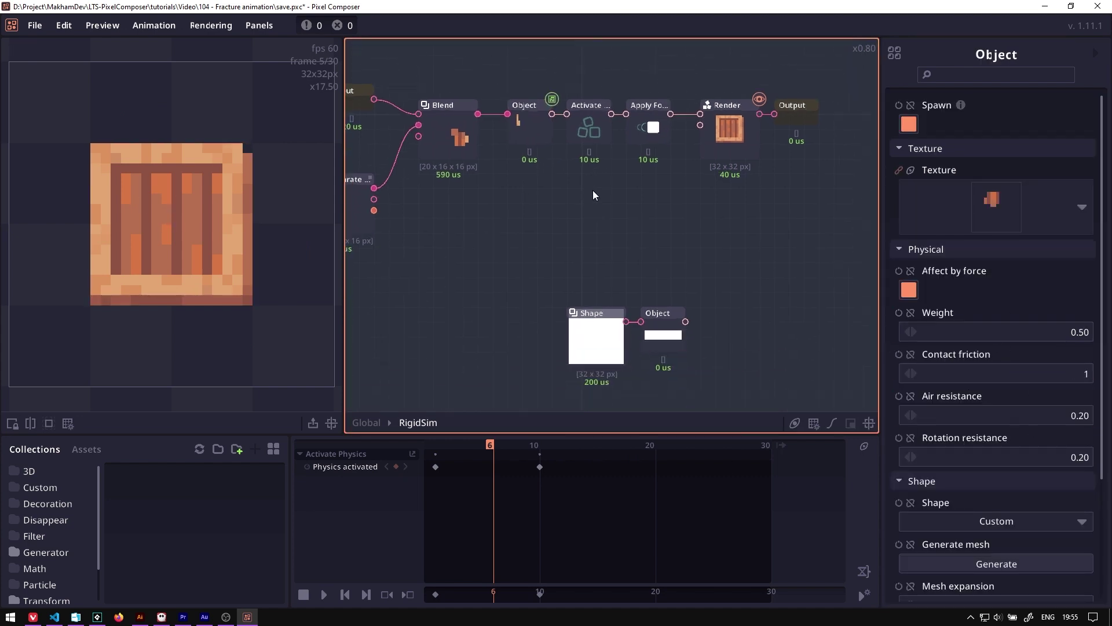
{"action": "left_click", "coordinate": [660, 343]}
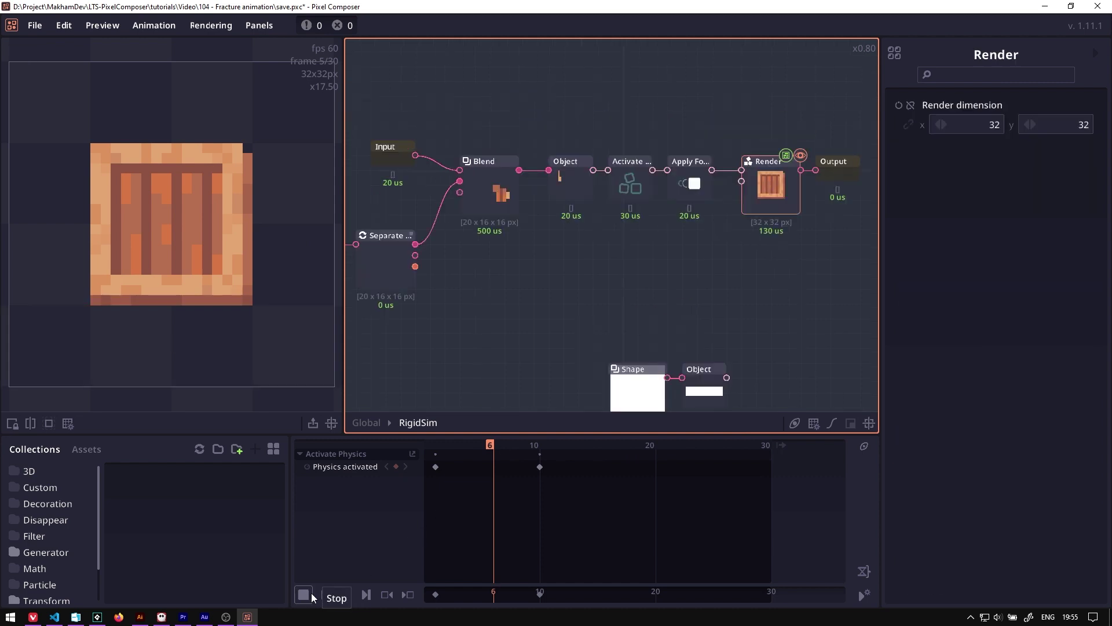
{"action": "left_click", "coordinate": [325, 594]}
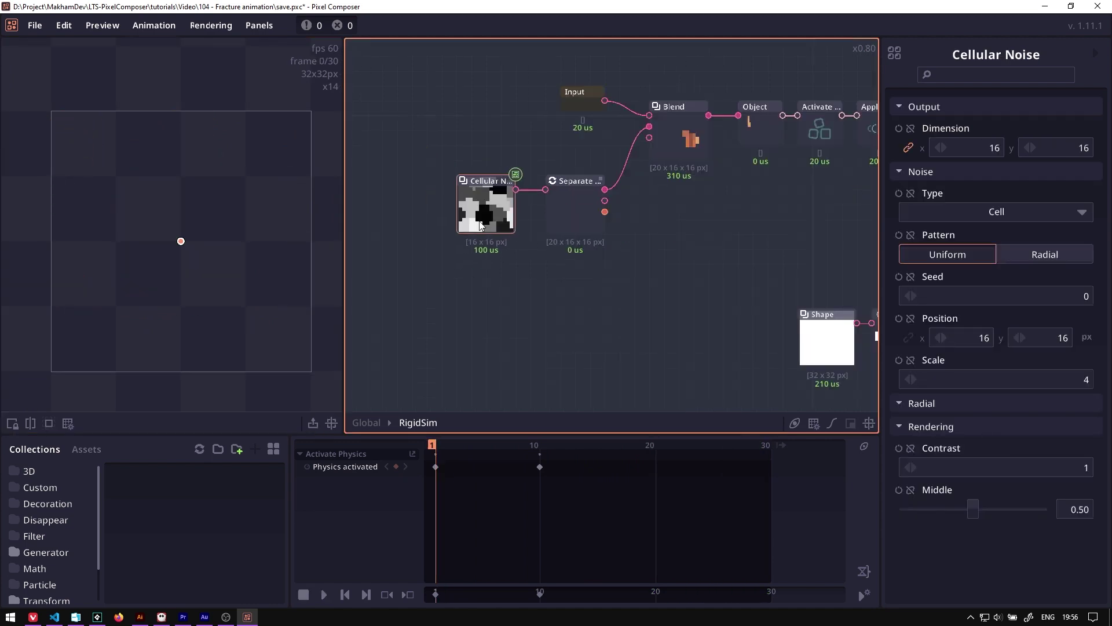
- Compare the Cellular Noise pattern and the blended crate pieces with the tile181 source texture
{"action": "left_click", "coordinate": [481, 226]}
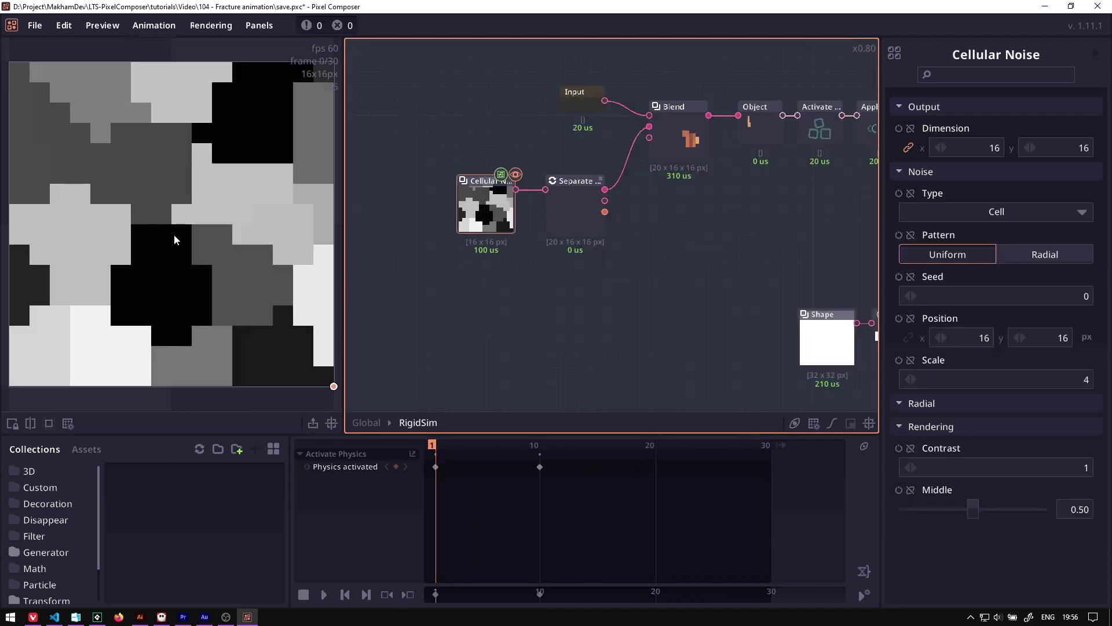
{"action": "left_click", "coordinate": [687, 143]}
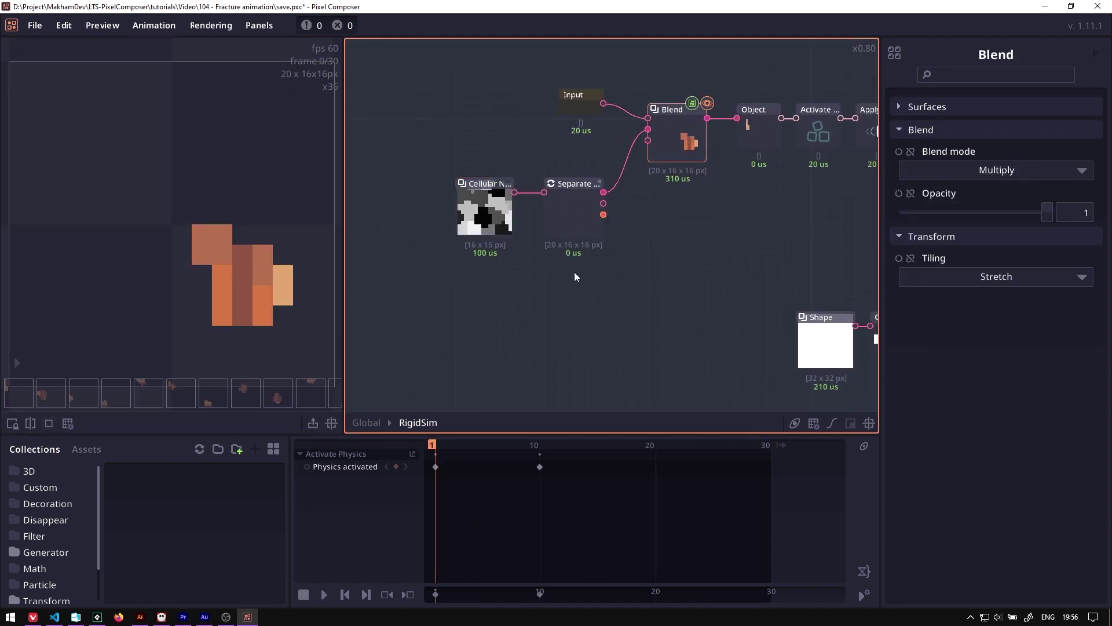
{"action": "left_click", "coordinate": [365, 422]}
{"action": "left_click", "coordinate": [569, 226]}
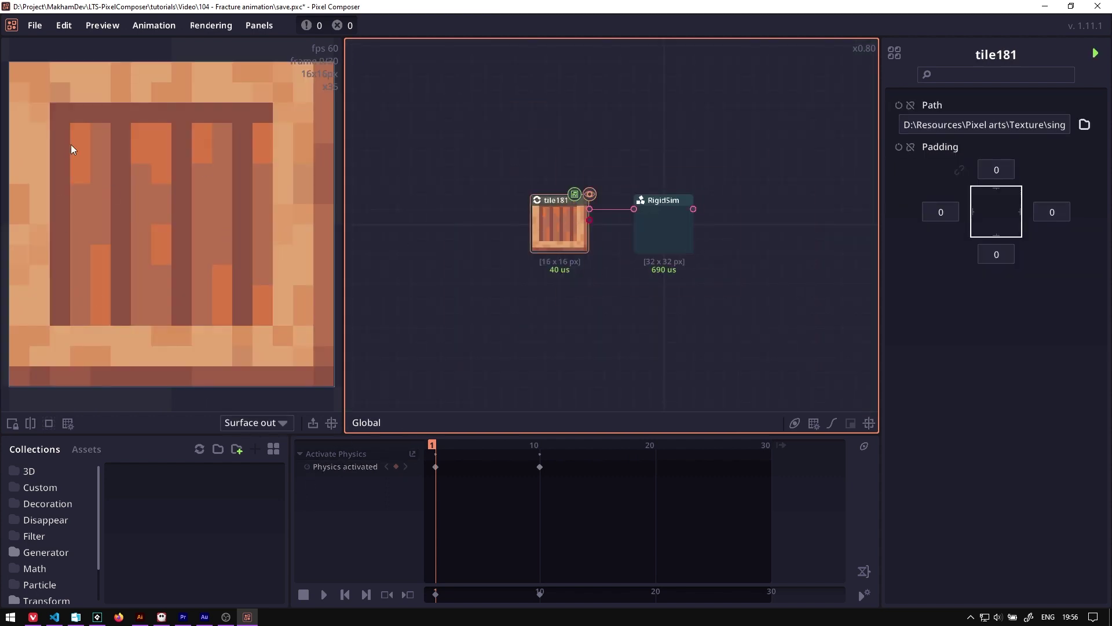
- Inside the RigidSim group, add a Grid Noise node below Cellular Noise and preview it
{"action": "double_click", "coordinate": [666, 247]}
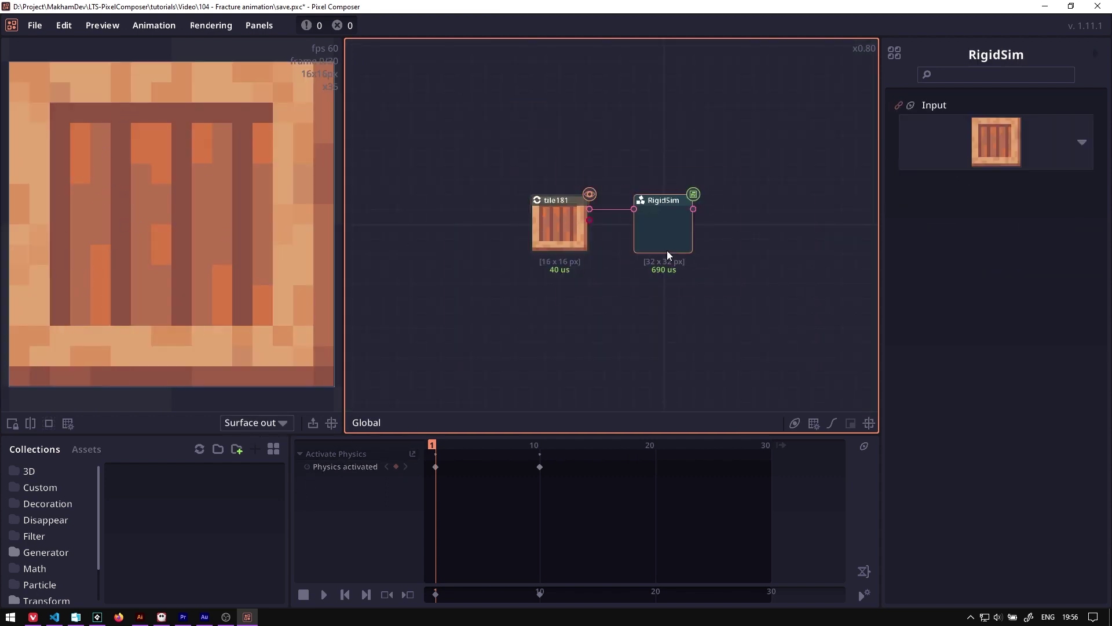
{"action": "left_click_drag", "start_coordinate": [672, 255], "coordinate": [799, 279]}
{"action": "scroll", "coordinate": [561, 208], "scroll_direction": "up", "scroll_amount": 2}
{"action": "left_click_drag", "start_coordinate": [596, 194], "coordinate": [450, 144]}
{"action": "left_click", "coordinate": [467, 267]}
{"action": "right_click", "coordinate": [462, 240]}
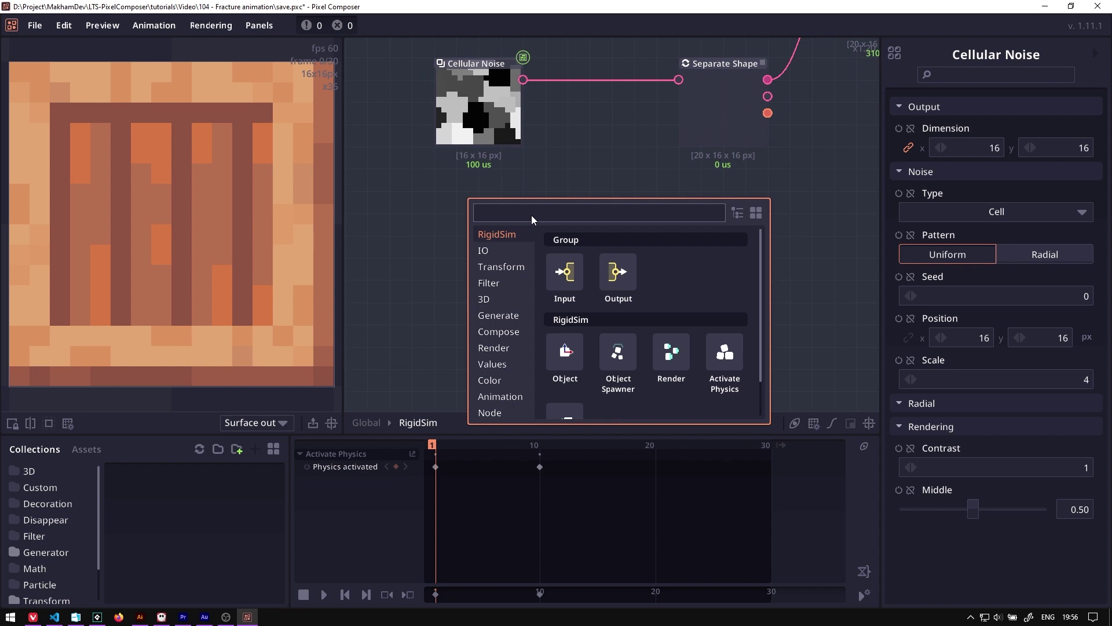
{"action": "type", "text": "grid"}
{"action": "left_click", "coordinate": [508, 262]}
{"action": "left_click_drag", "start_coordinate": [507, 262], "coordinate": [485, 240]}
{"action": "double_click", "coordinate": [485, 241]}
- Set Grid Noise to 16 by 16 px, scale 6 by 3 and a y-axis shift of 1.38, and vary its seed
{"action": "left_click", "coordinate": [908, 149]}
{"action": "left_click", "coordinate": [973, 149]}
{"action": "type", "text": "16"}
{"action": "left_click", "coordinate": [1030, 291]}
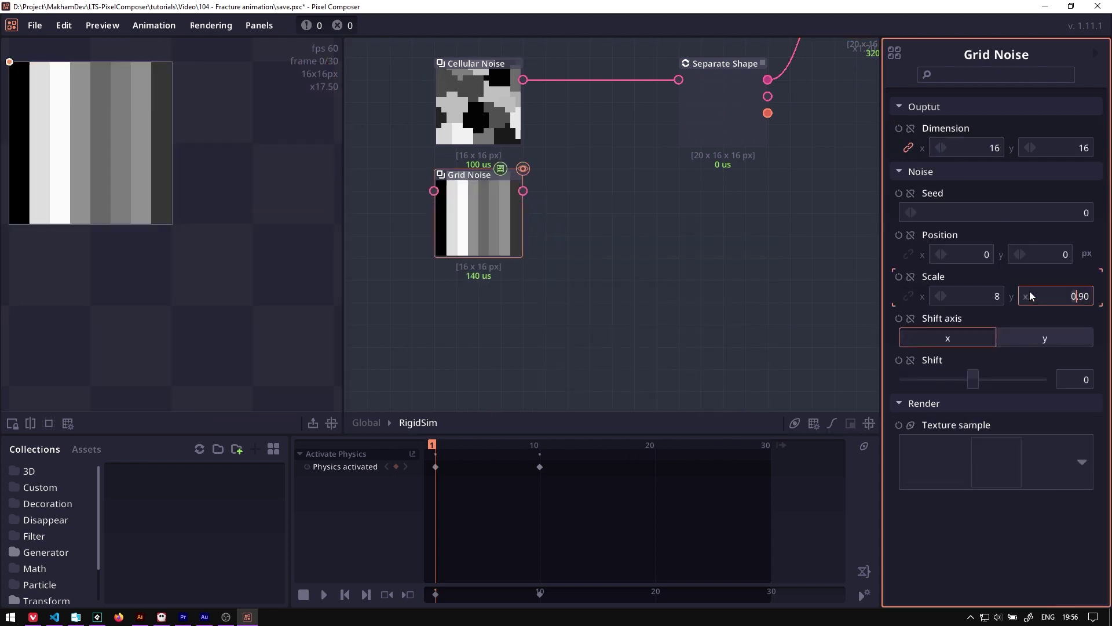
{"action": "left_click", "coordinate": [987, 299]}
{"action": "left_click_drag", "start_coordinate": [974, 380], "coordinate": [999, 382]}
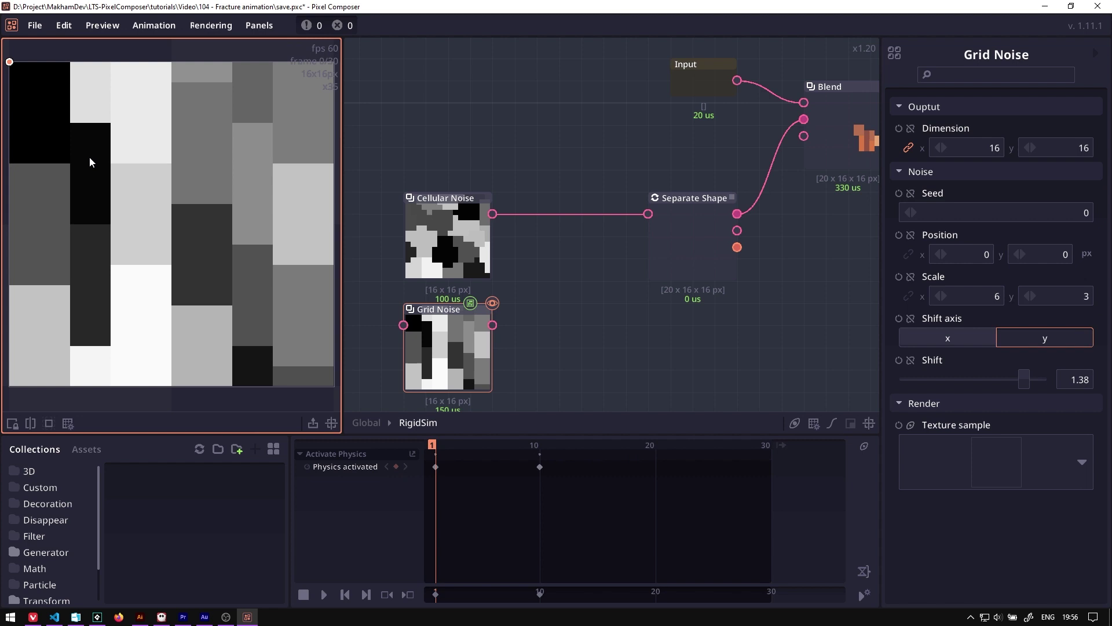
{"action": "left_click_drag", "start_coordinate": [986, 217], "coordinate": [975, 219]}
- Feed Grid Noise into Separate Shape's Surface in, replacing Cellular Noise, and rerun the shape separation
{"action": "left_click_drag", "start_coordinate": [493, 325], "coordinate": [648, 214]}
{"action": "left_click_drag", "start_coordinate": [620, 302], "coordinate": [594, 296]}
{"action": "left_click", "coordinate": [636, 233]}
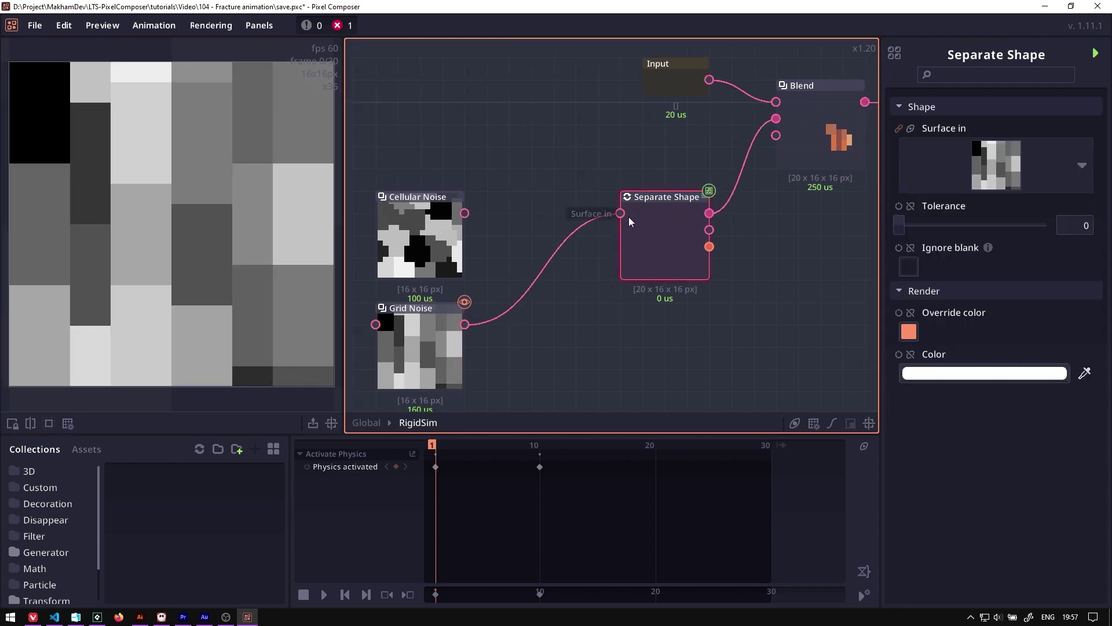
{"action": "left_click", "coordinate": [1095, 58]}
- Check the new Blend pieces, regenerate the crate Object's collision meshes and play the simulation through the Render node
{"action": "double_click", "coordinate": [829, 136]}
{"action": "left_click_drag", "start_coordinate": [829, 137], "coordinate": [595, 174]}
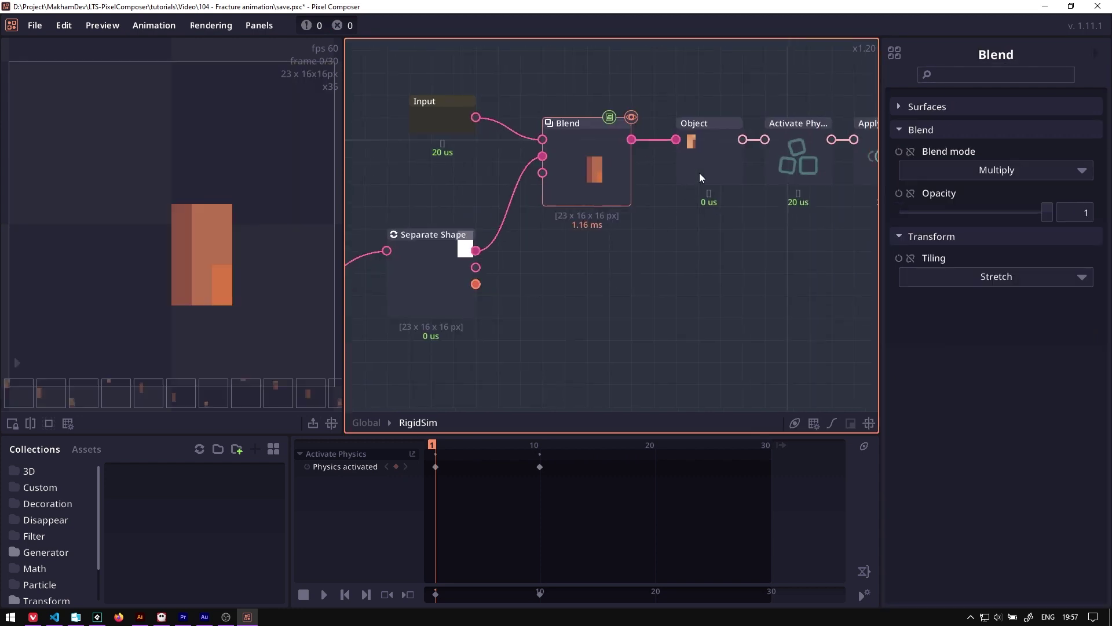
{"action": "left_click", "coordinate": [701, 174]}
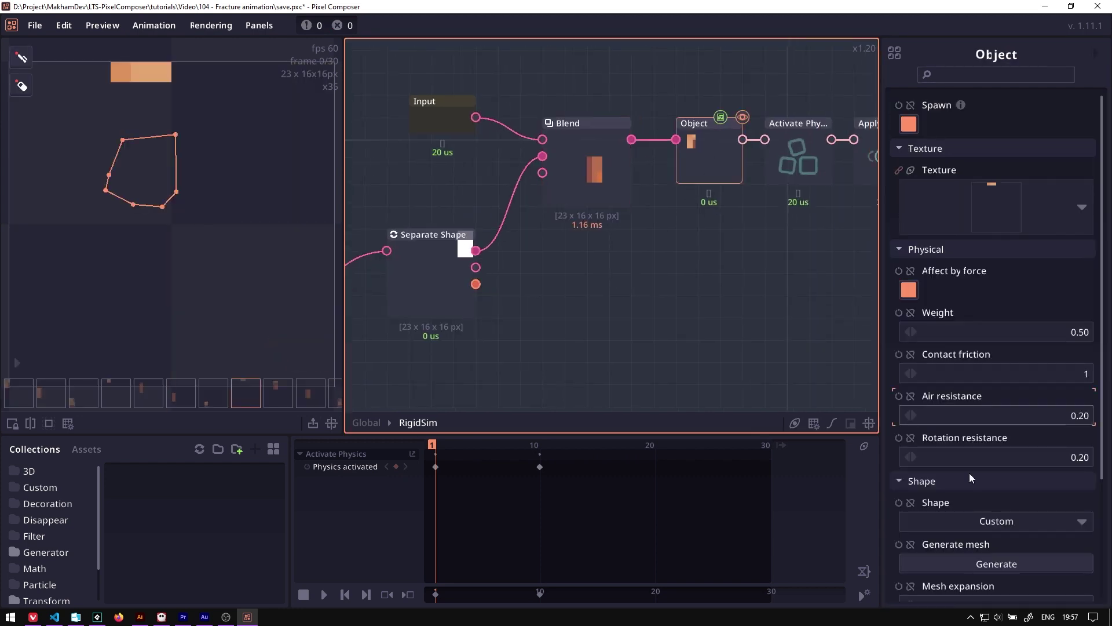
{"action": "scroll", "coordinate": [961, 481], "scroll_direction": "down", "scroll_amount": 3}
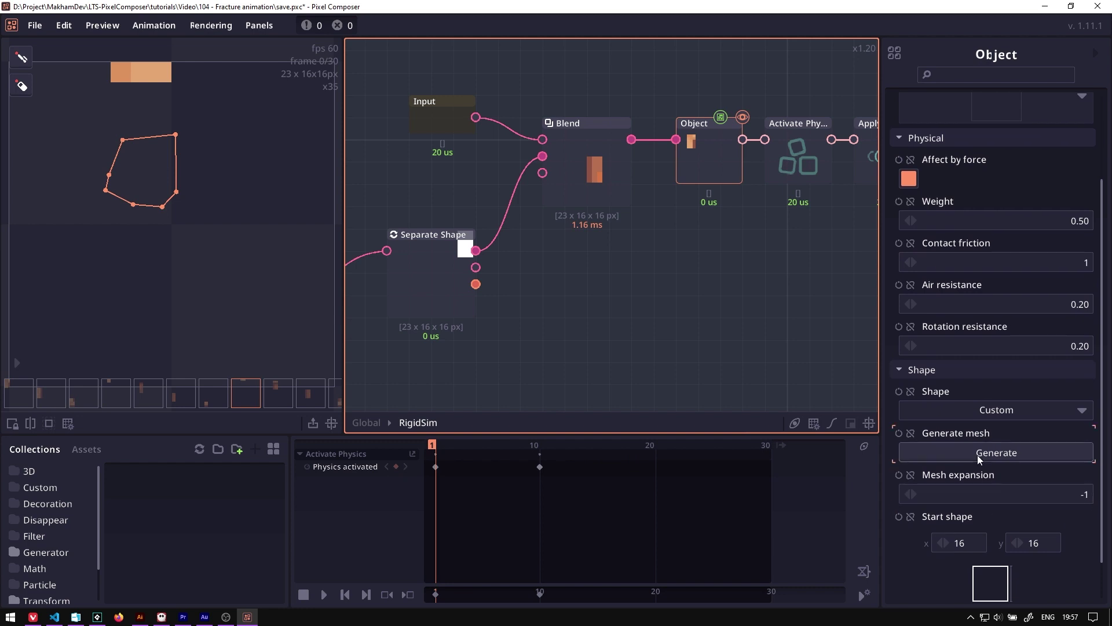
{"action": "left_click", "coordinate": [324, 595]}
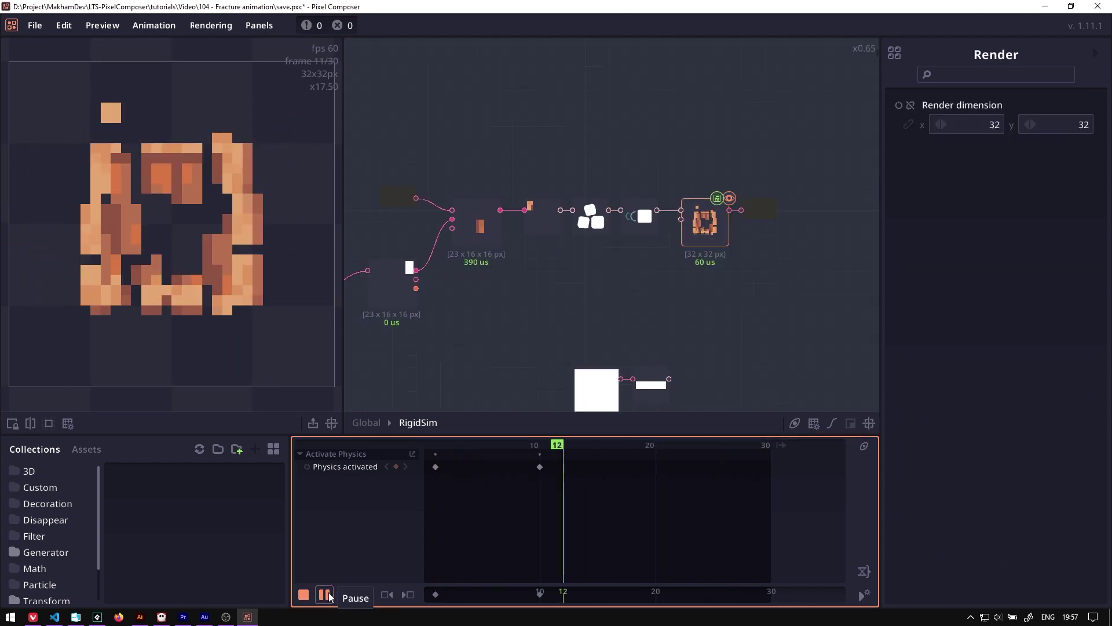